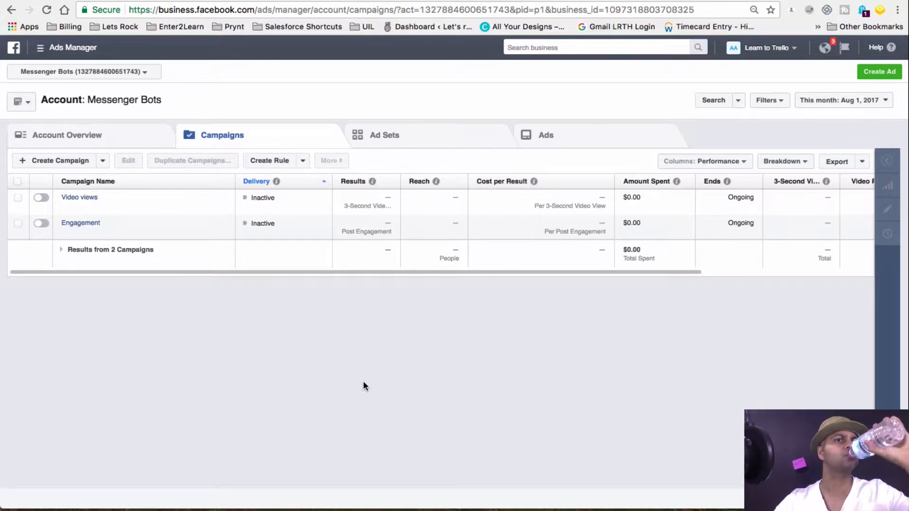
# - Open Audience Insights for everyone on Facebook and dismiss the tip about adding or removing locations
pyautogui.click(41, 54)
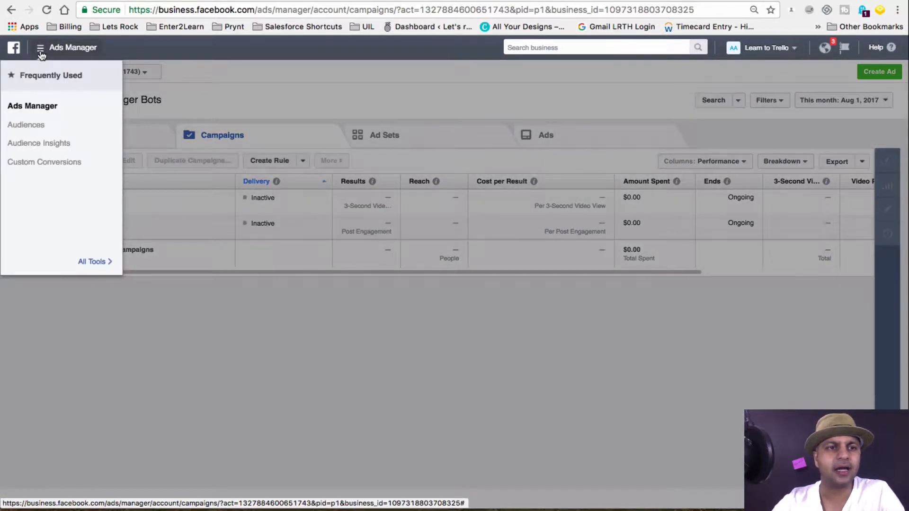
pyautogui.click(47, 144)
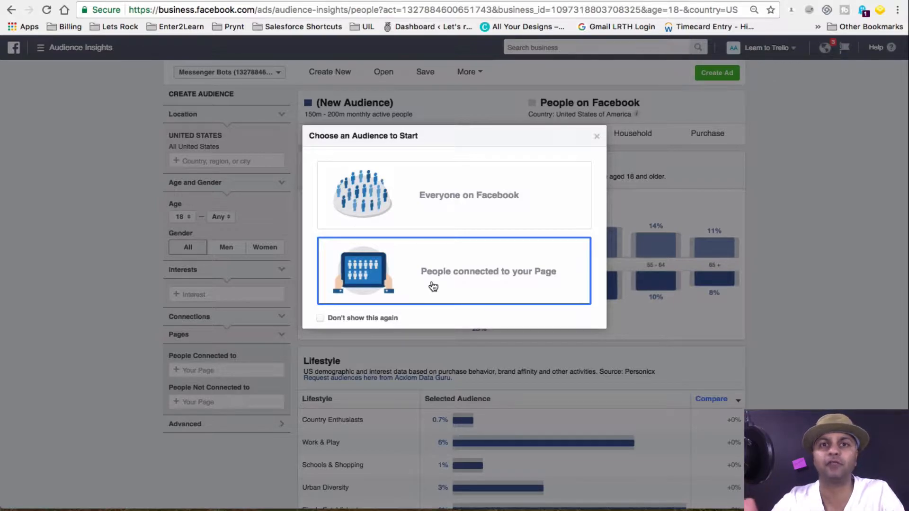
pyautogui.click(448, 204)
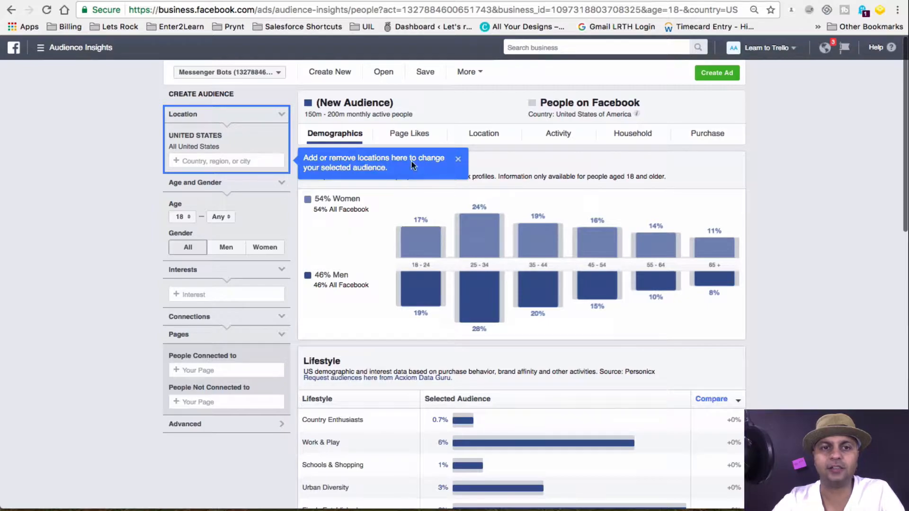
pyautogui.moveTo(308, 118); pyautogui.dragTo(413, 119)
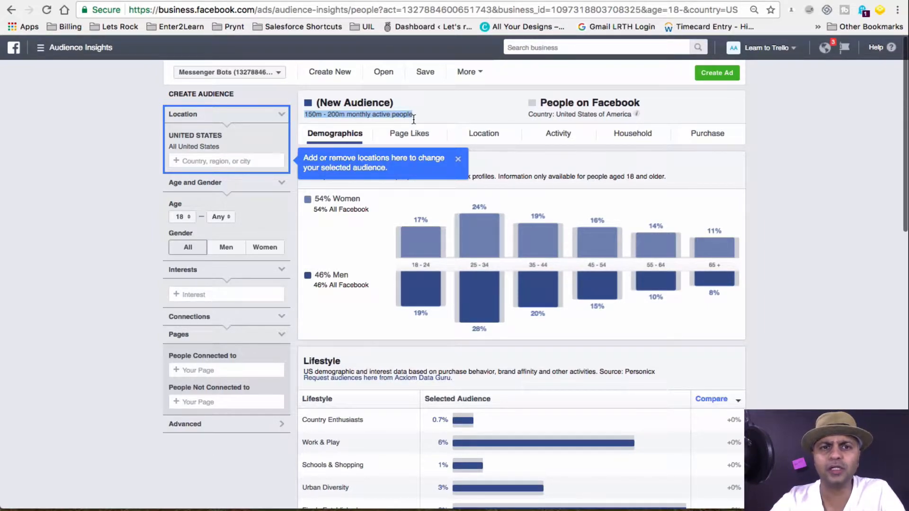
pyautogui.click(887, 153)
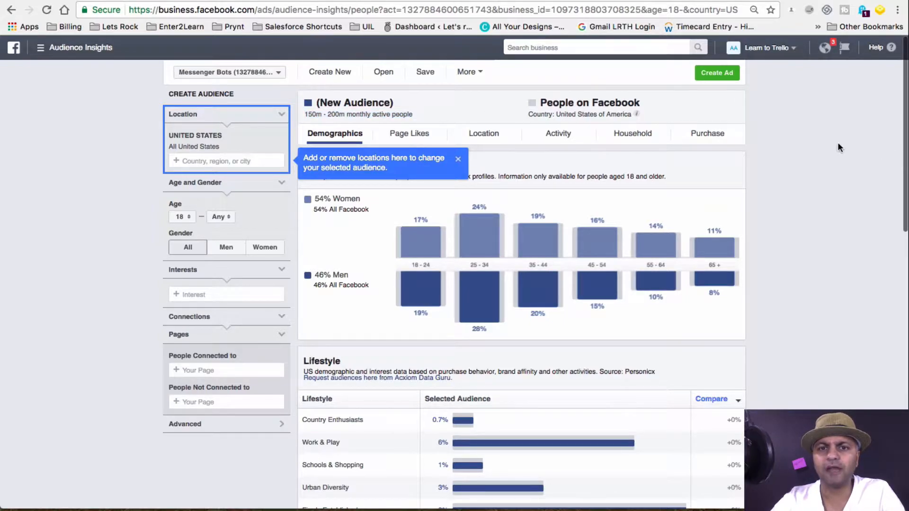
pyautogui.click(457, 160)
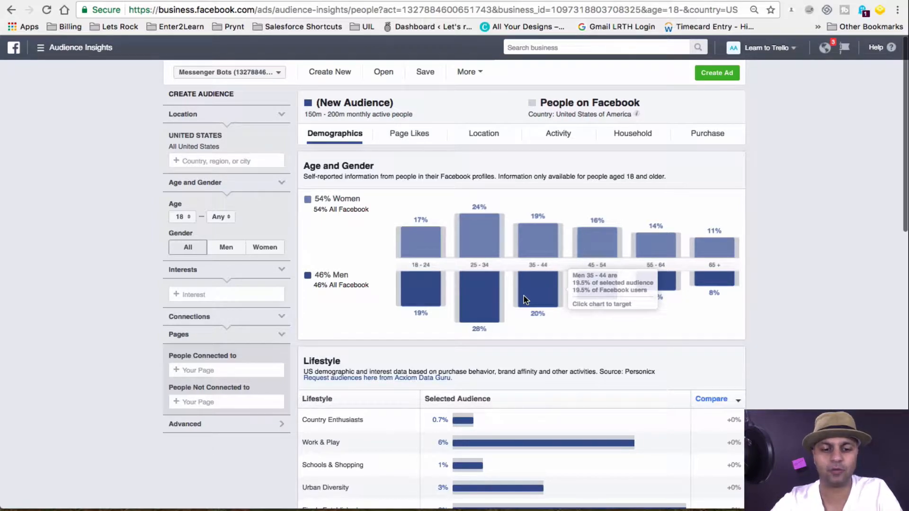
# - Create a blank document in Google Docs in a new browser tab
pyautogui.press('super+t')
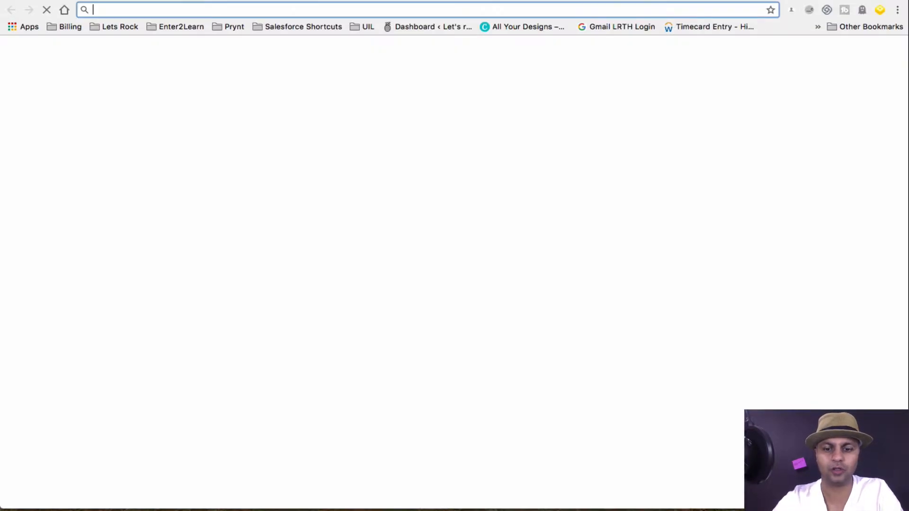
pyautogui.write('docs.google.com')
pyautogui.press('Return')
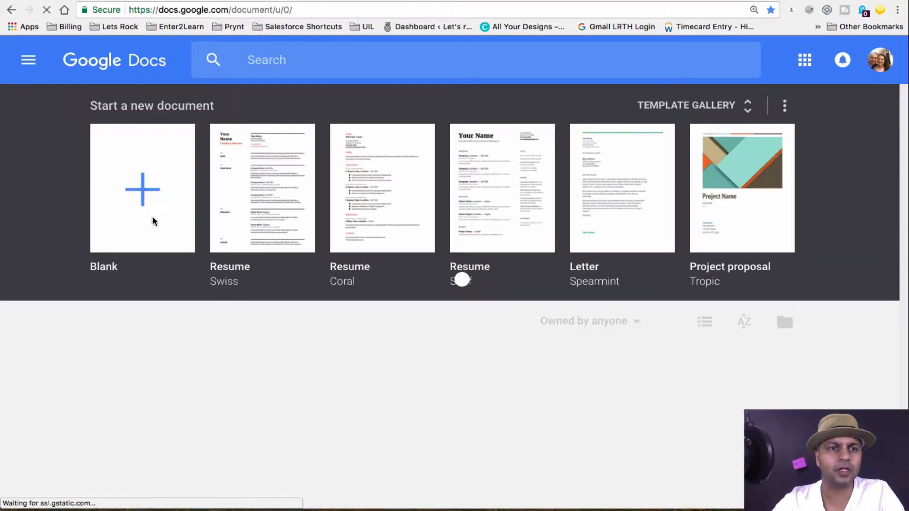
pyautogui.click(147, 192)
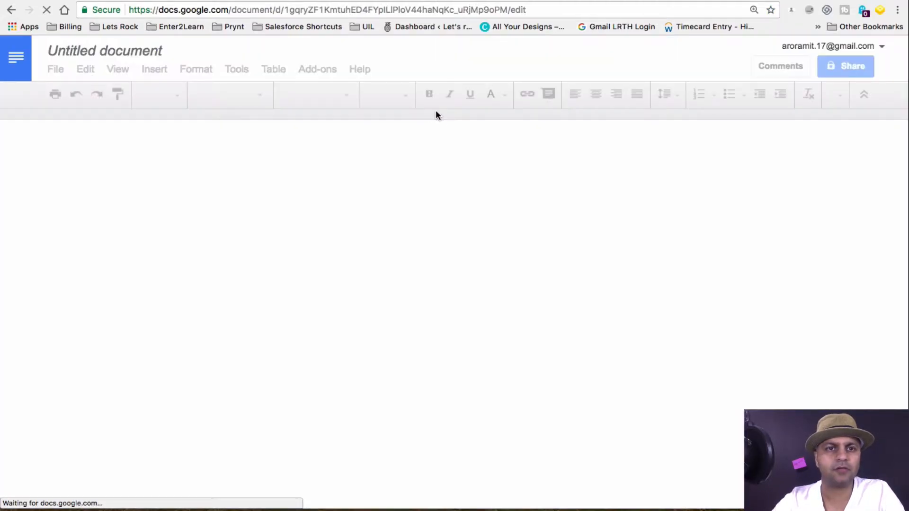
# - Title the document "Aud Insight for Bodybuilding Course"
pyautogui.click(106, 51)
pyautogui.write('Audiocument')
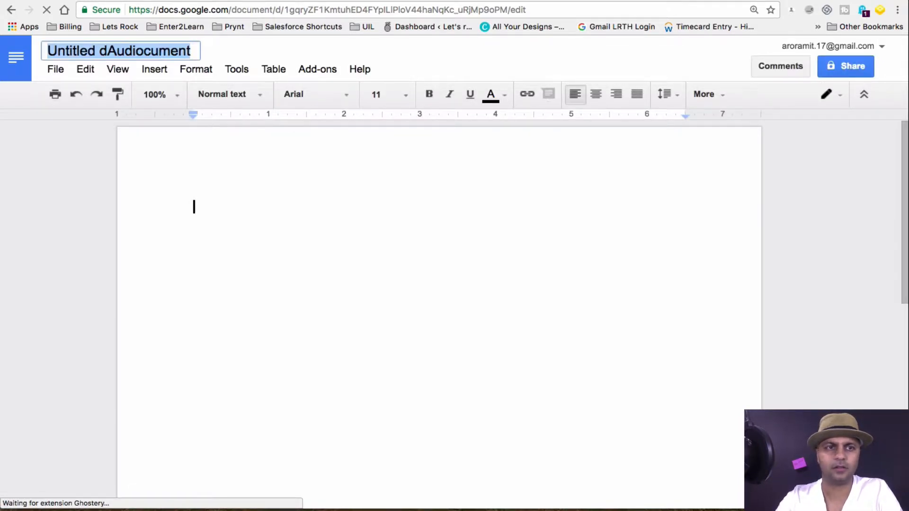
pyautogui.write('Aud Insight for ')
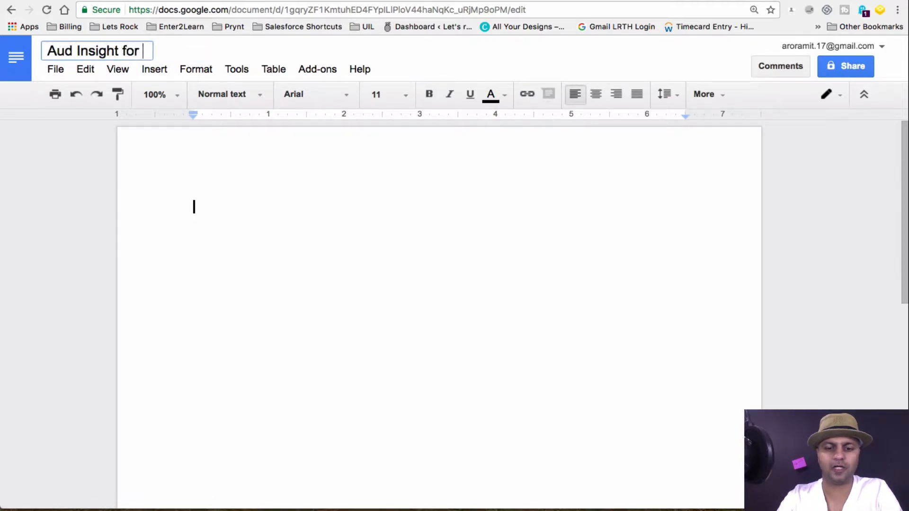
pyautogui.write('Bodybuilding Course')
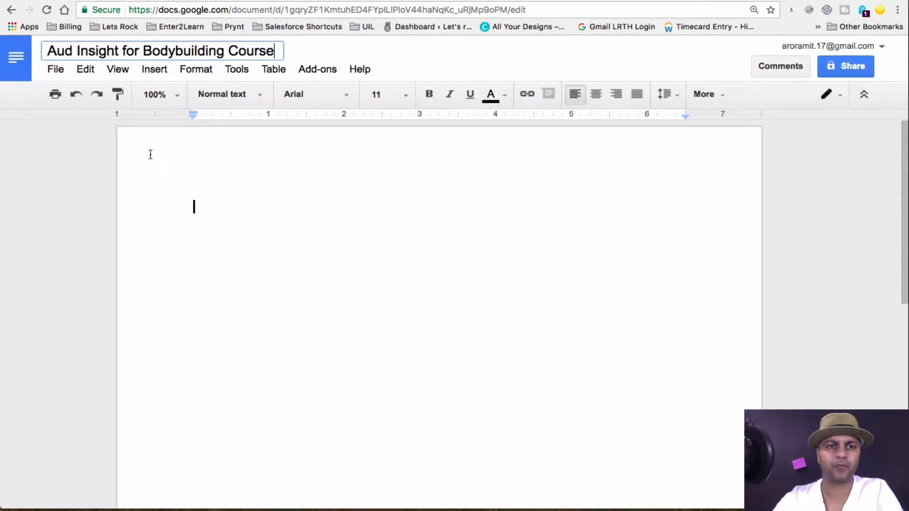
# - Write the heading "Demo:" in the document and list "Men" and "24 - 45" on separate lines below a blank line
pyautogui.click(210, 207)
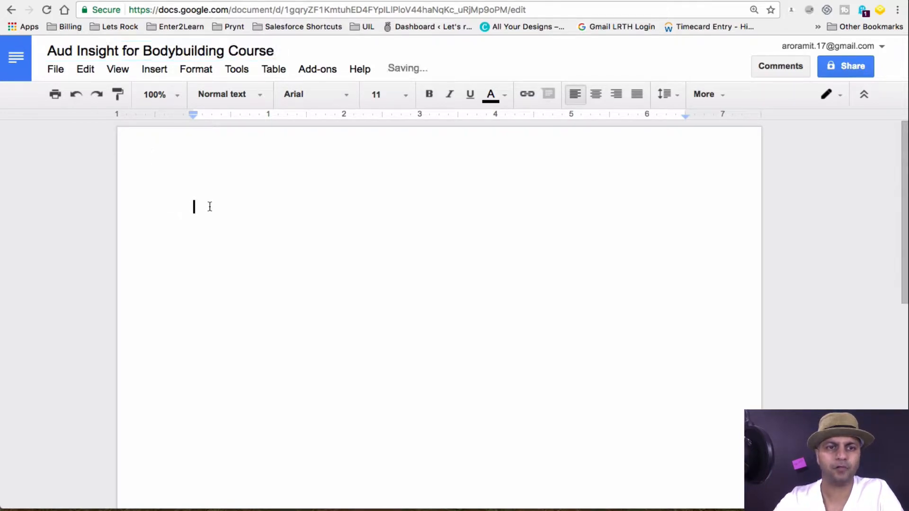
pyautogui.write('Demo:')
pyautogui.press('Return')
pyautogui.press('Return')
pyautogui.write('Men')
pyautogui.press('Return')
pyautogui.write('24 - 44')
pyautogui.press('BackSpace')
pyautogui.write('5')
pyautogui.press('Return')
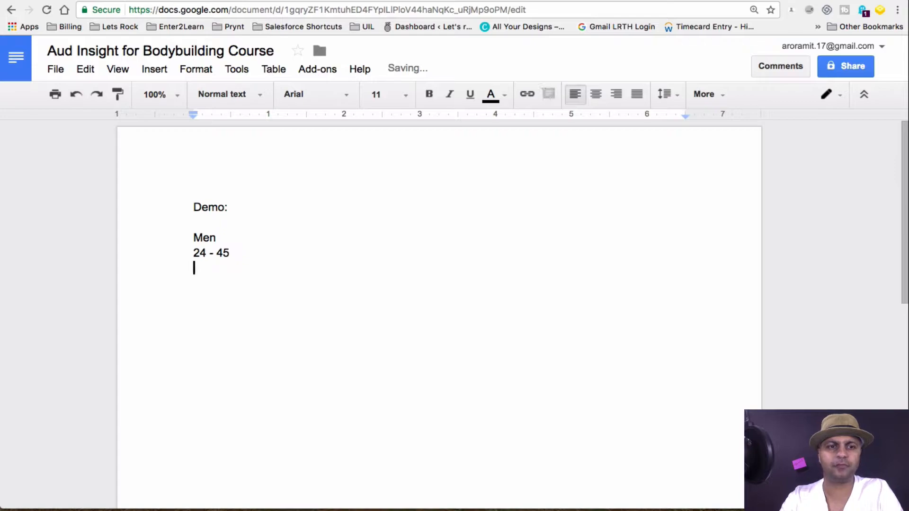
pyautogui.press('Return')
# - Check the age brackets in Audience Insights and correct the age range in the notes to 24 - 44
pyautogui.hotkey('ctrl', 'Tab')
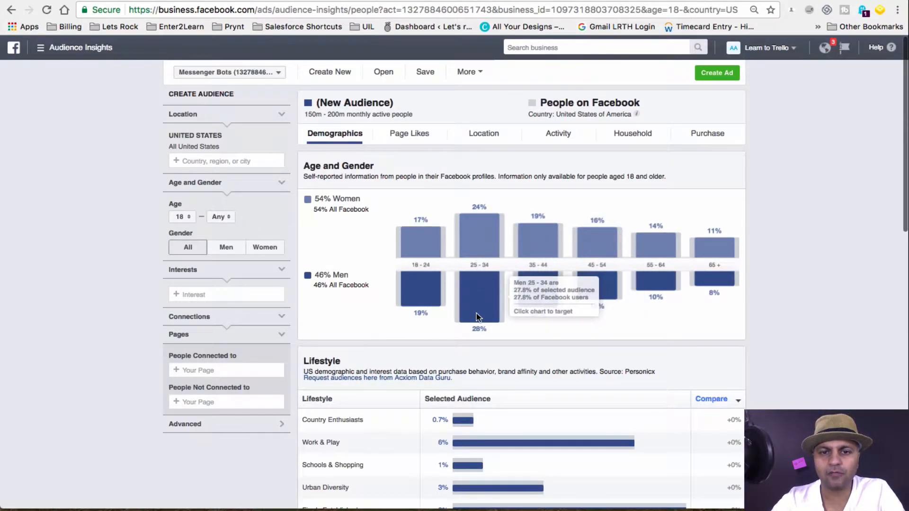
pyautogui.hotkey('ctrl', 'shift', 'Tab')
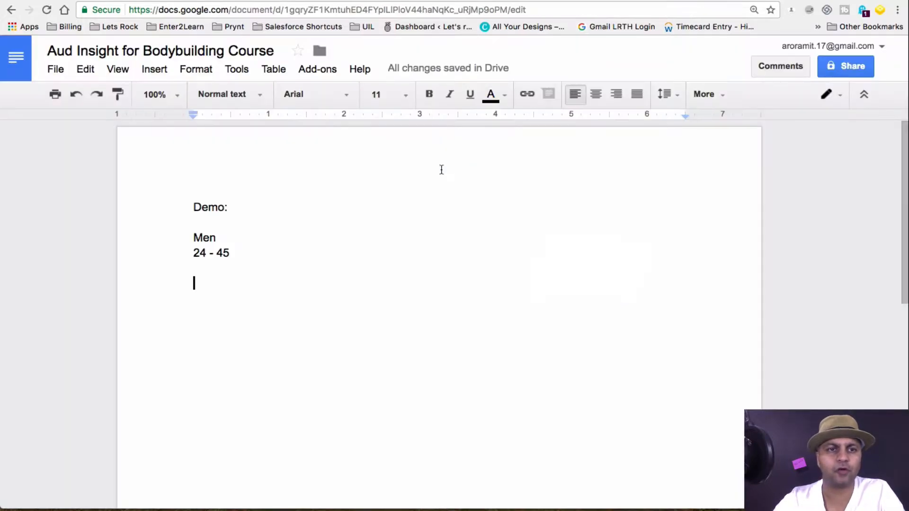
pyautogui.click(206, 256)
pyautogui.press('BackSpace')
pyautogui.write('4')
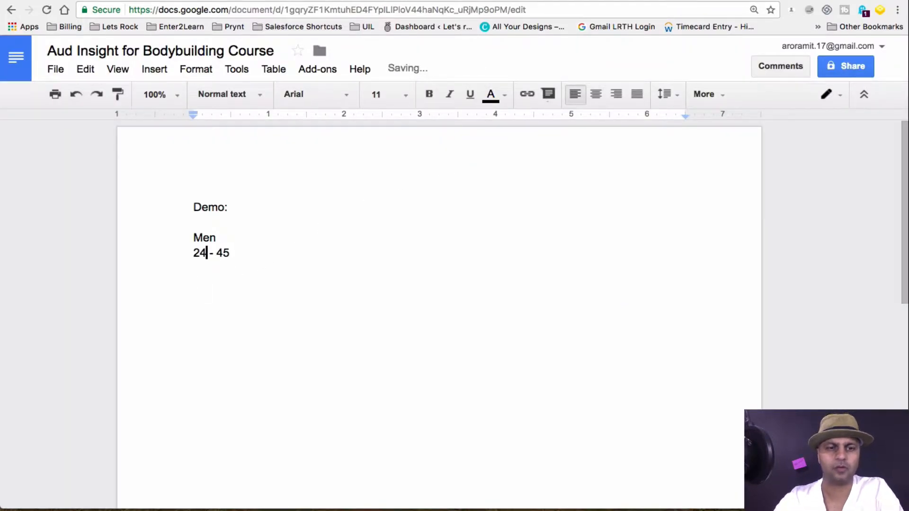
pyautogui.click(230, 253)
pyautogui.press('BackSpace')
pyautogui.write('4')
pyautogui.click(207, 254)
pyautogui.press('Return')
pyautogui.press('Return')
pyautogui.press('BackSpace')
pyautogui.press('BackSpace')
# - Add two line breaks after the age range in the notes
pyautogui.click(229, 253)
pyautogui.press('Return')
pyautogui.press('Return')
# - Open amazon.com in a new browser tab
pyautogui.hotkey('ctrl', 'Tab')
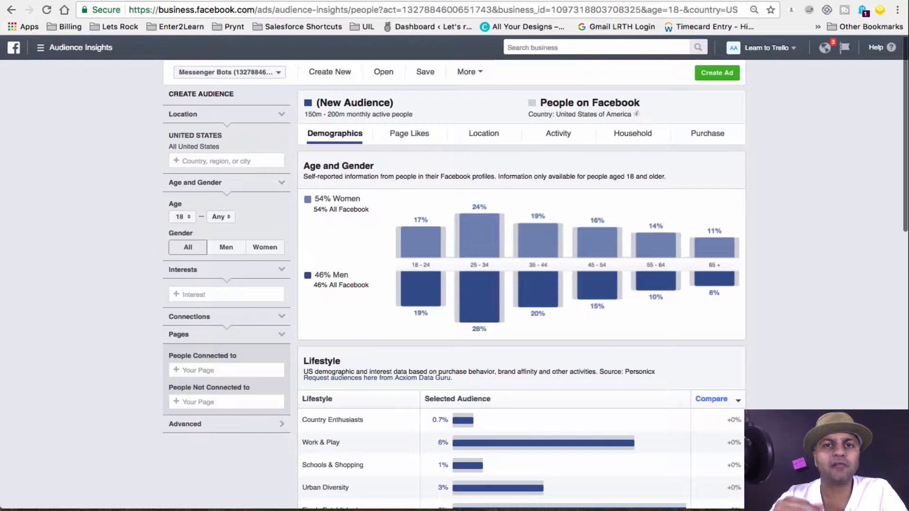
pyautogui.hotkey('ctrl', 't')
pyautogui.write('amaozn.')
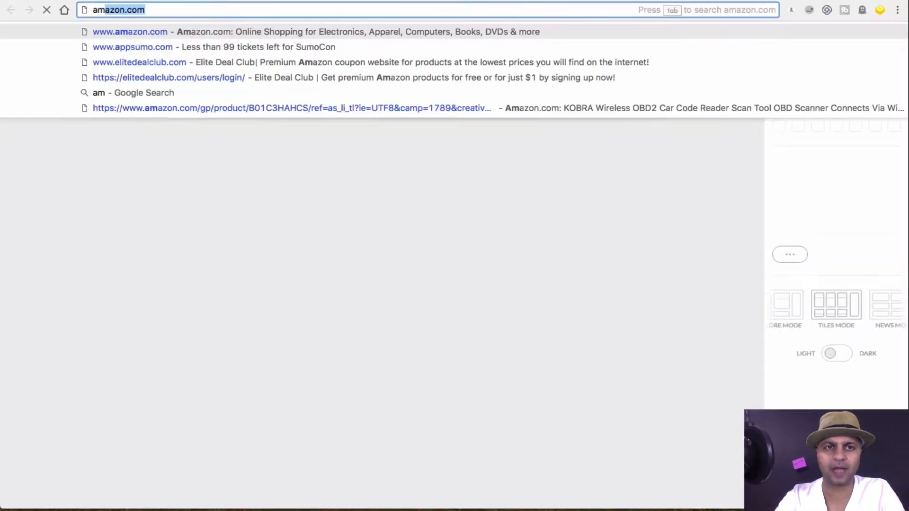
pyautogui.press('BackSpace')
pyautogui.press('BackSpace')
pyautogui.press('BackSpace')
pyautogui.press('BackSpace')
pyautogui.press('BackSpace')
pyautogui.press('BackSpace')
pyautogui.press('BackSpace')
pyautogui.write('amazon.co')
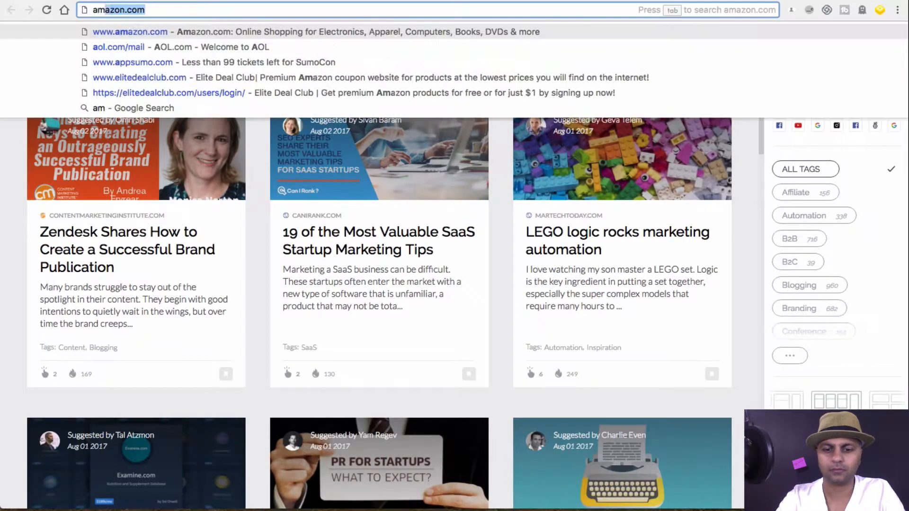
pyautogui.press('Return')
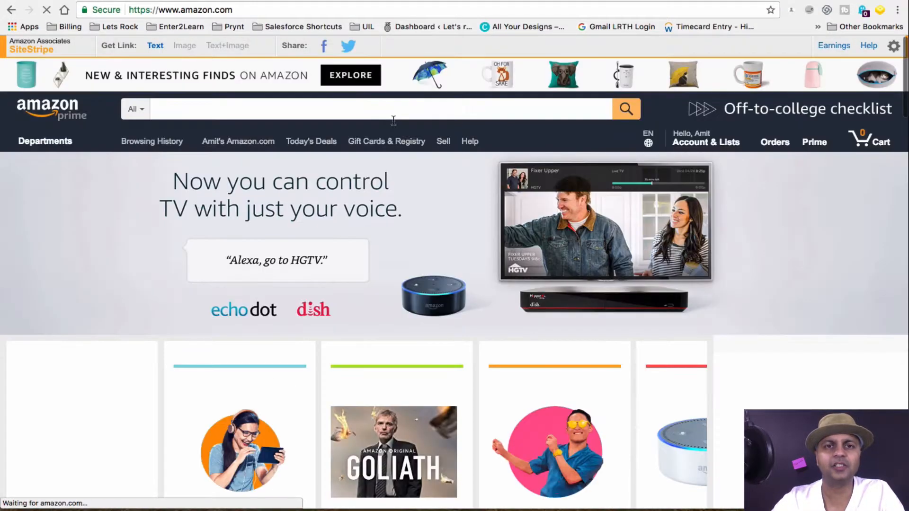
# - Search Amazon for "bodybuilding"
pyautogui.click(359, 112)
pyautogui.write('bodybu')
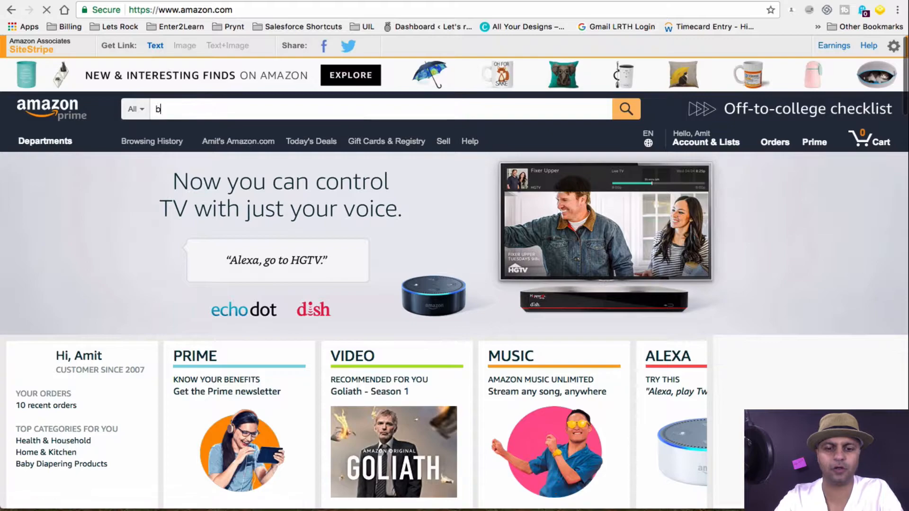
pyautogui.write('ilding')
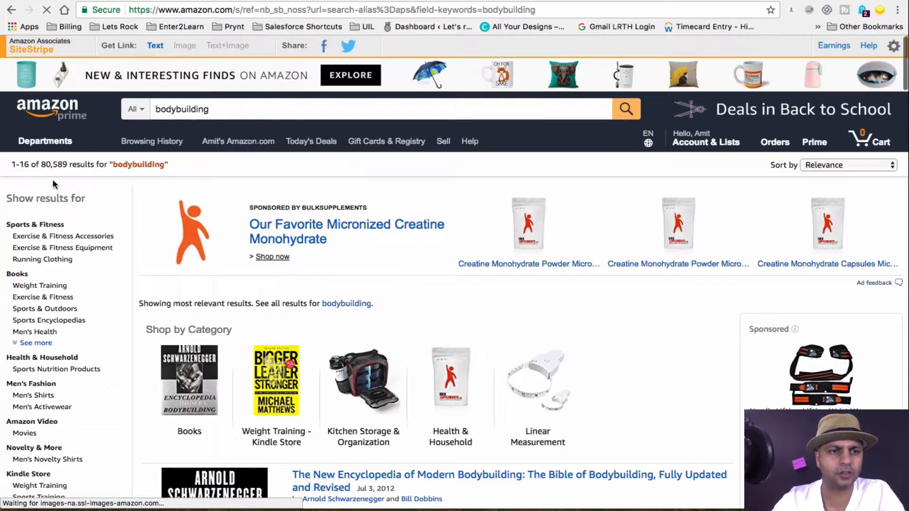
# - Look over the result departments and restrict the bodybuilding search to Books
pyautogui.scroll(-2, 62, 334)
pyautogui.scroll(-3, 61, 334)
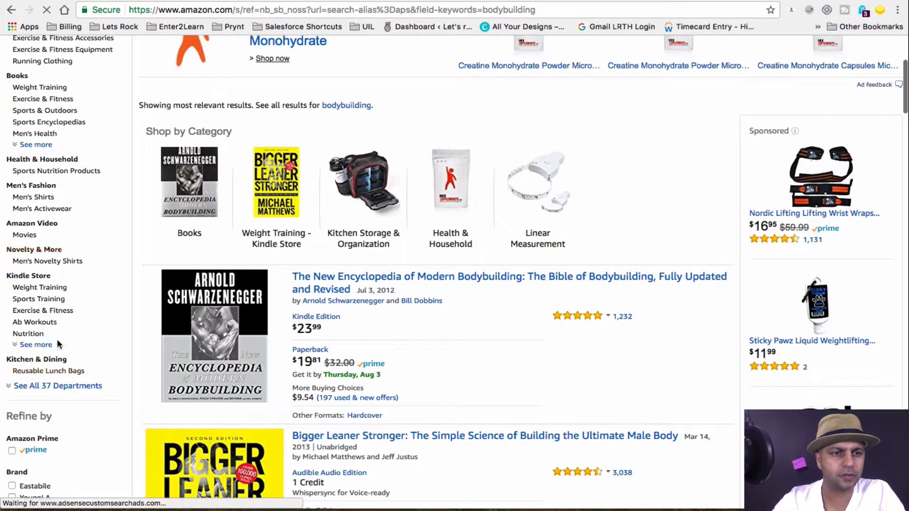
pyautogui.scroll(5, 99, 196)
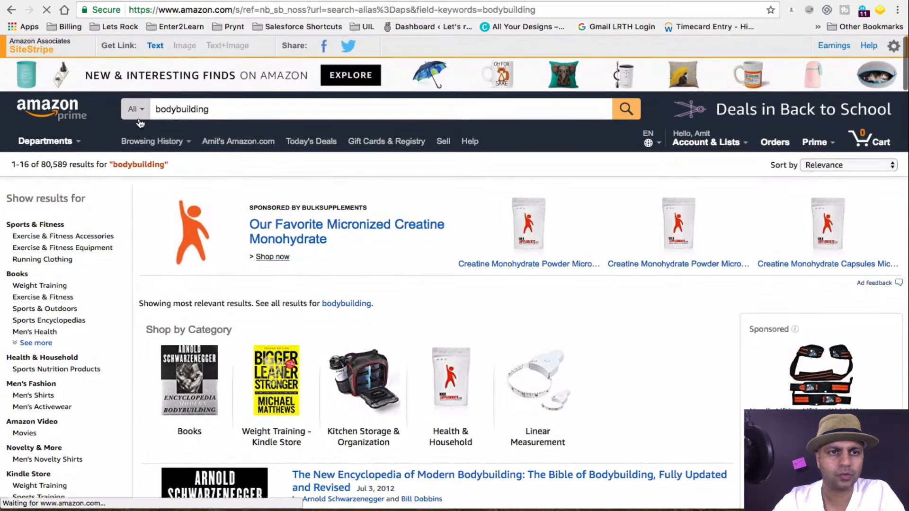
pyautogui.click(138, 117)
pyautogui.click(160, 237)
pyautogui.click(618, 112)
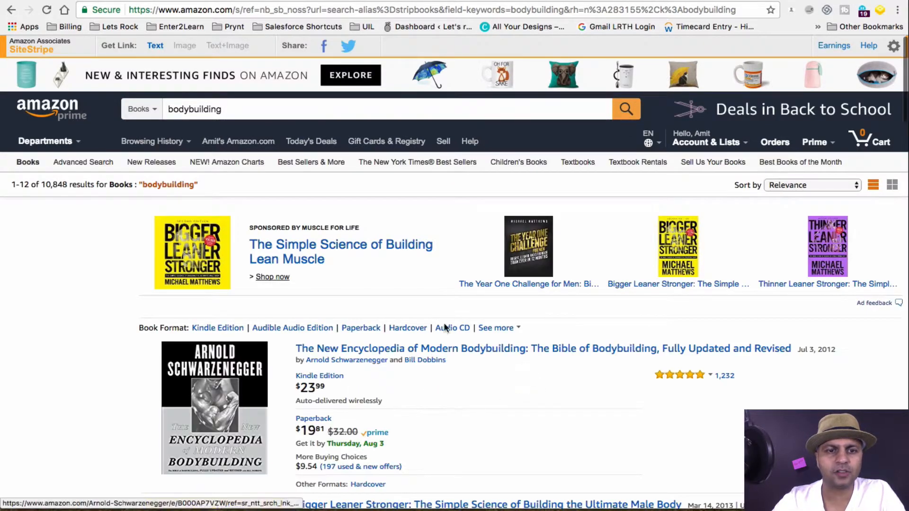
# - Copy the first author's name from the "Bigger Leaner Stronger" book listing
pyautogui.scroll(-5, 491, 313)
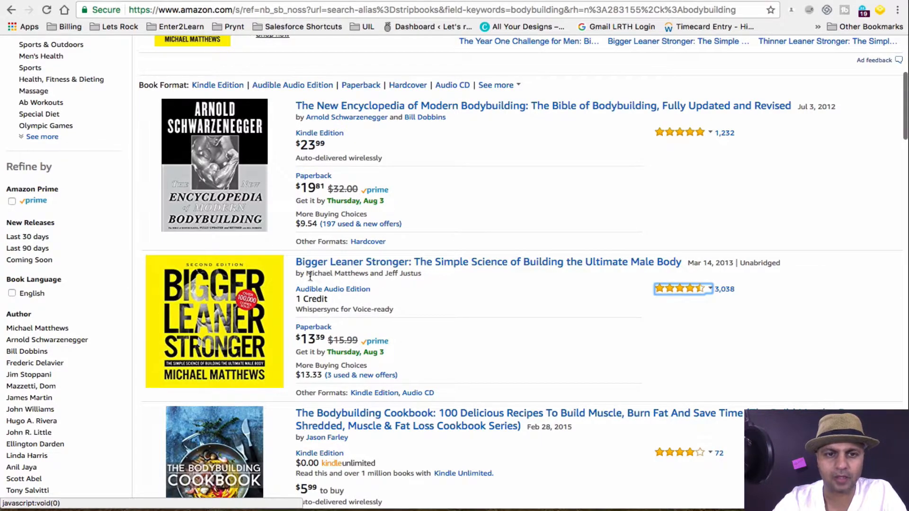
pyautogui.moveTo(307, 274); pyautogui.dragTo(368, 274)
pyautogui.press('super+c')
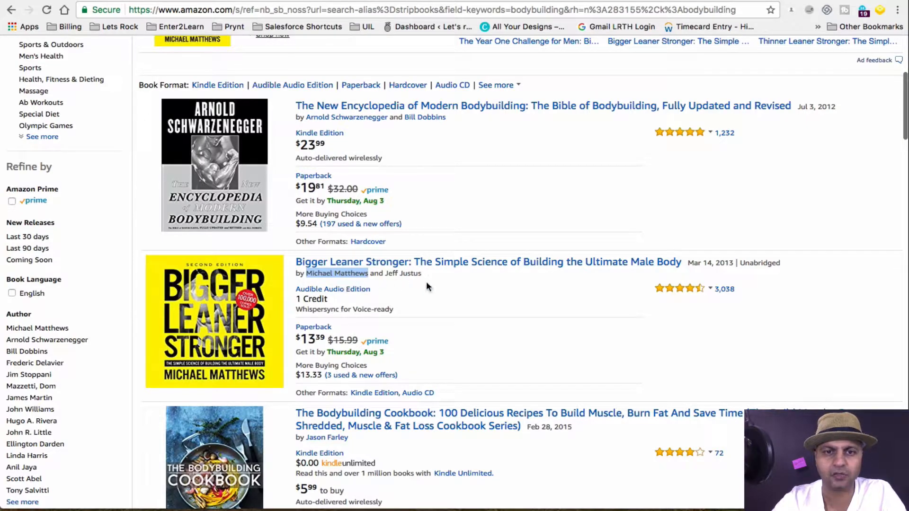
# - Switch to Audience Insights and limit the audience's gender to Men
pyautogui.hotkey('ctrl', 'shift', 'Tab')
pyautogui.click(208, 1)
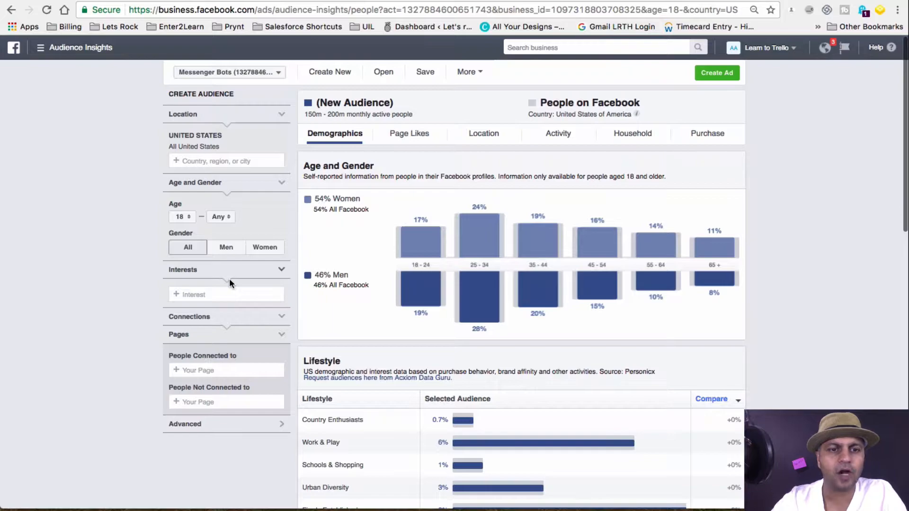
pyautogui.scroll(-1, 229, 280)
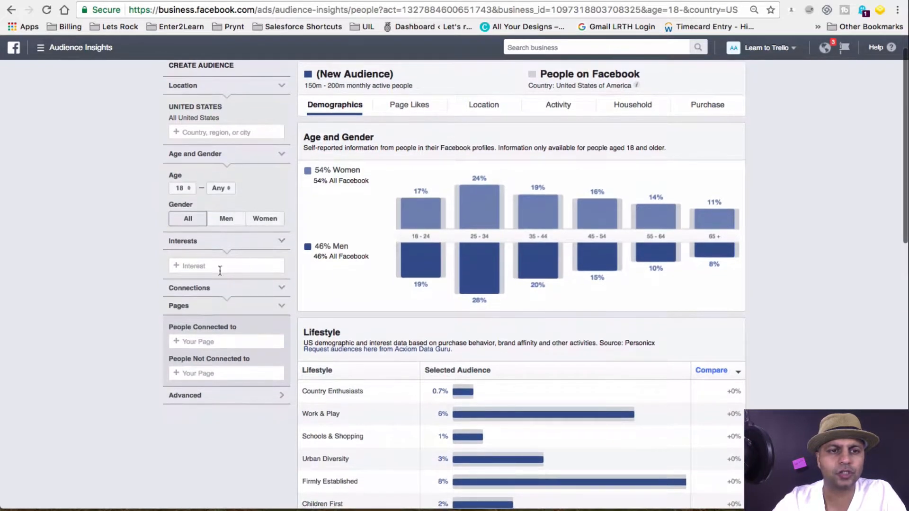
pyautogui.click(195, 267)
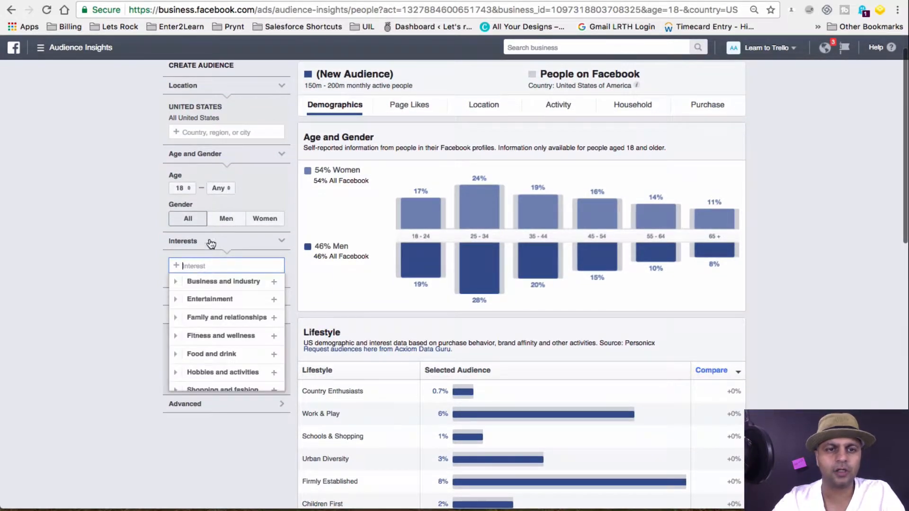
pyautogui.click(227, 219)
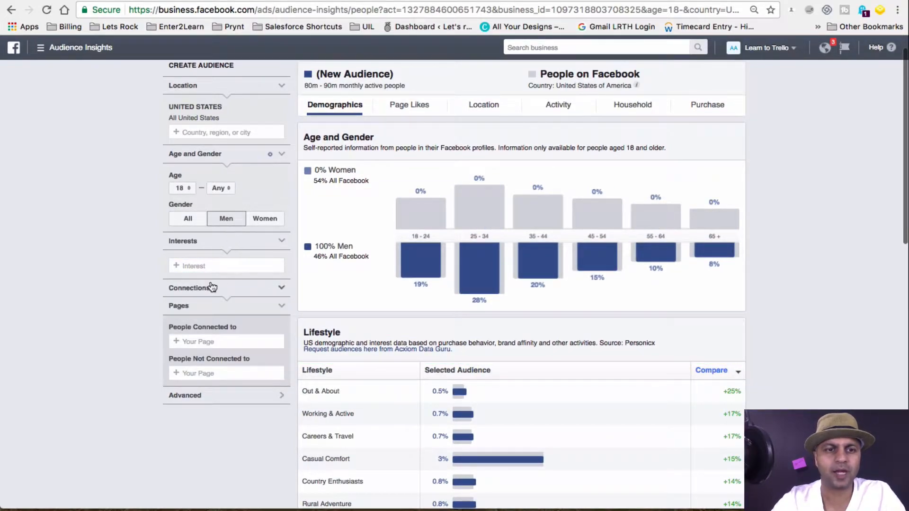
# - Try the copied author's name as an audience interest and clear the entry
pyautogui.click(213, 267)
pyautogui.press('super+v')
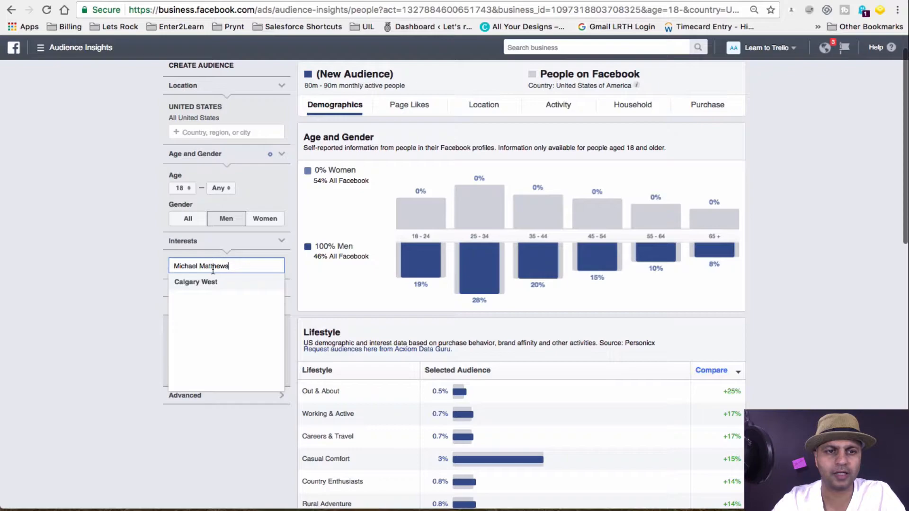
pyautogui.moveTo(249, 268); pyautogui.dragTo(140, 268)
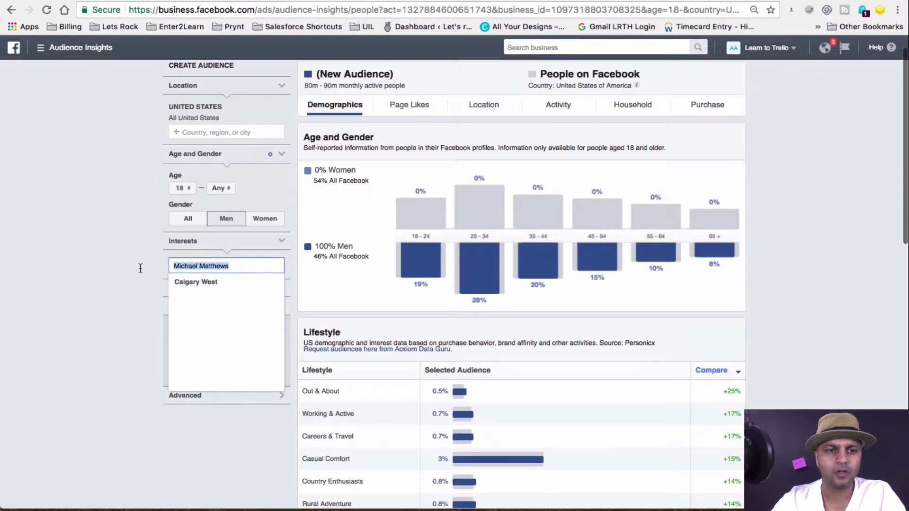
pyautogui.press('BackSpace')
# - Copy the second author's name from the "Bigger Leaner Stronger" listing on Amazon and try it as an interest in Audience Insights
pyautogui.hotkey('ctrl', 'Tab')
pyautogui.hotkey('ctrl', 'Tab')
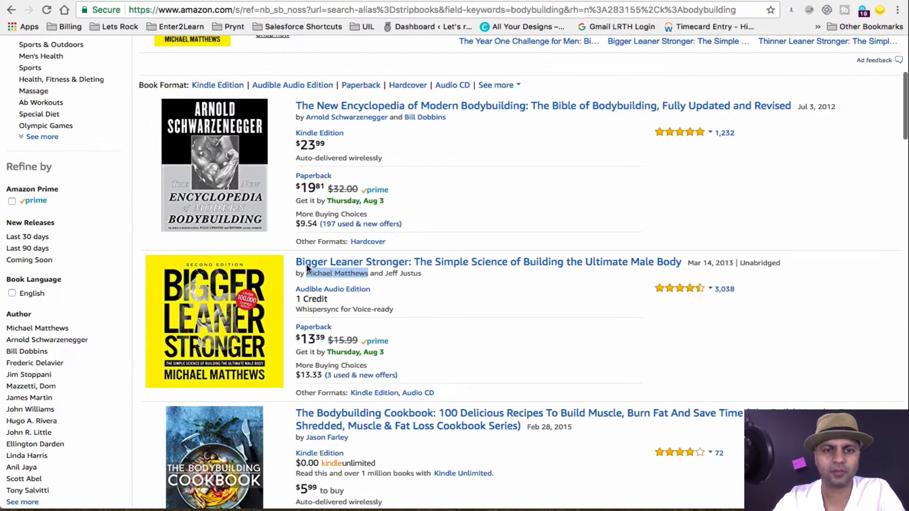
pyautogui.moveTo(420, 275); pyautogui.dragTo(385, 276)
pyautogui.hotkey('ctrl', 'c')
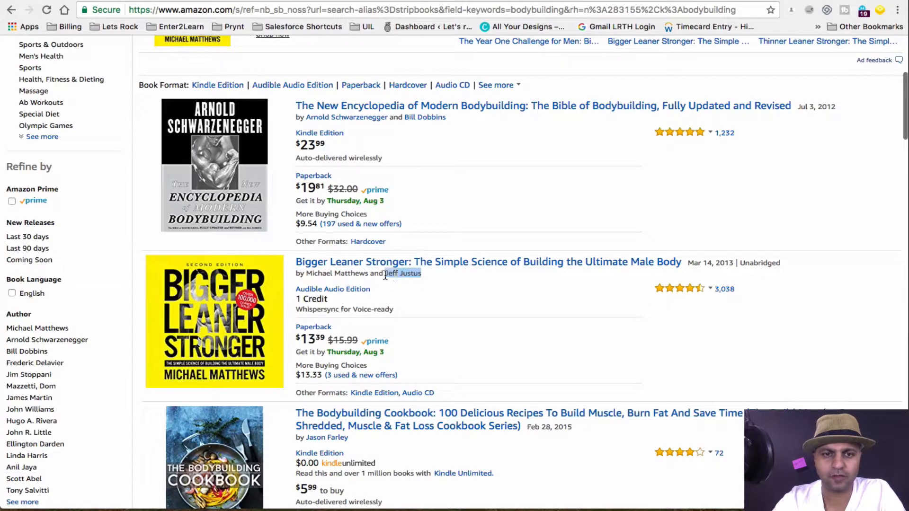
pyautogui.hotkey('ctrl', 'Tab')
pyautogui.click(273, 253)
pyautogui.hotkey('ctrl', 'v')
pyautogui.press('Return')
pyautogui.write('Jeff')
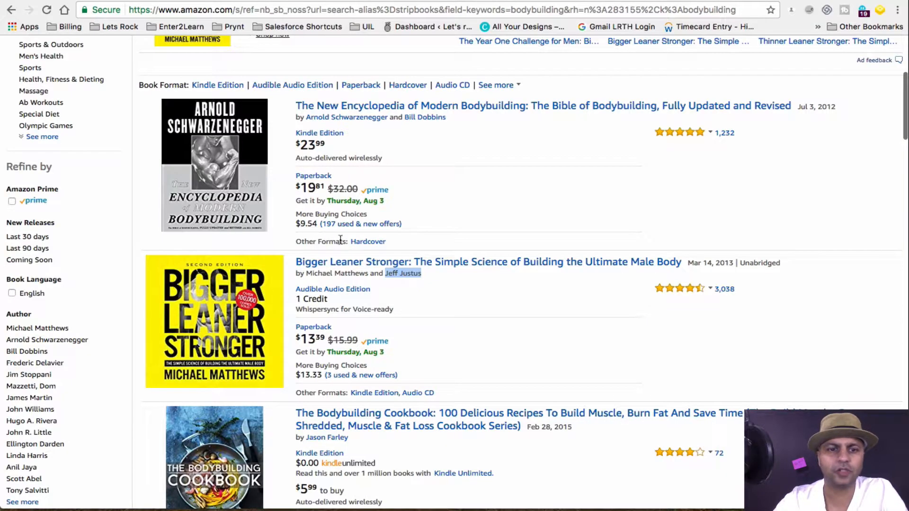
# - Copy the author's name from "The Ultimate Bodybuilding Cookbook" listing on Amazon
pyautogui.scroll(-4, 542, 313)
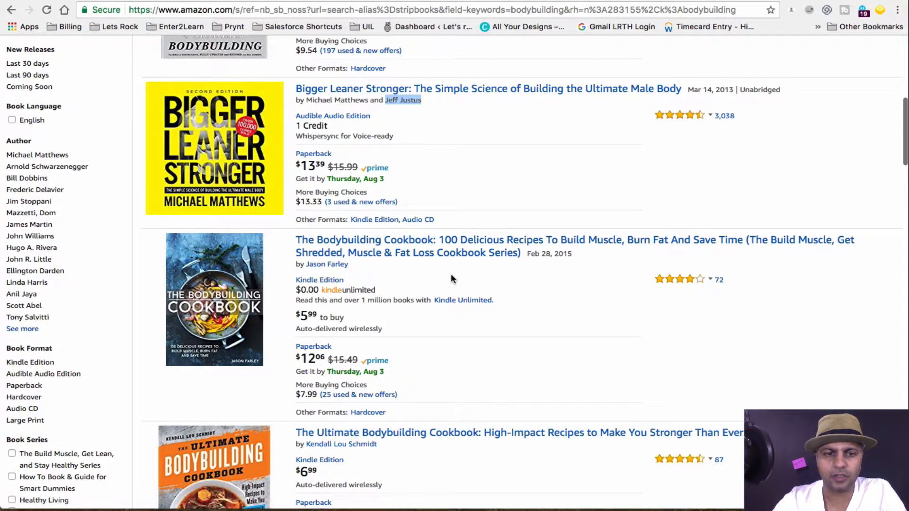
pyautogui.scroll(-3, 451, 275)
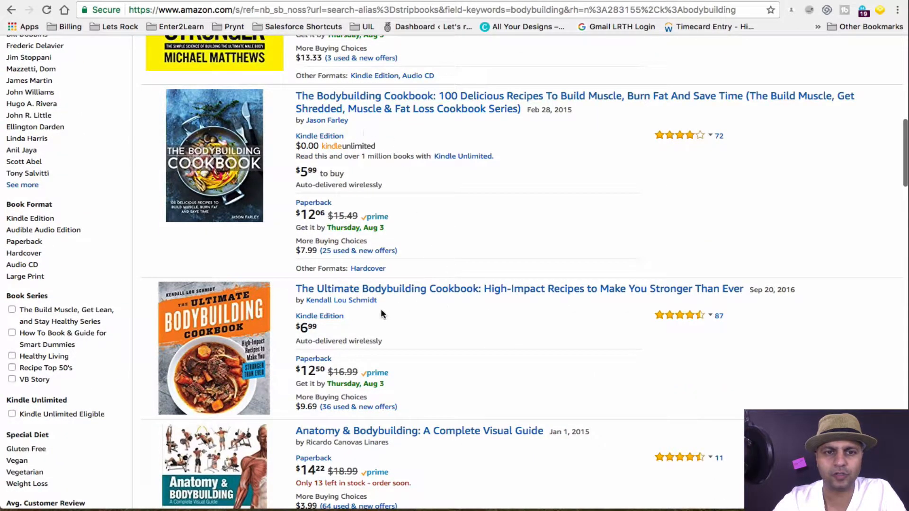
pyautogui.moveTo(381, 300); pyautogui.dragTo(308, 302)
pyautogui.hotkey('ctrl', 'c')
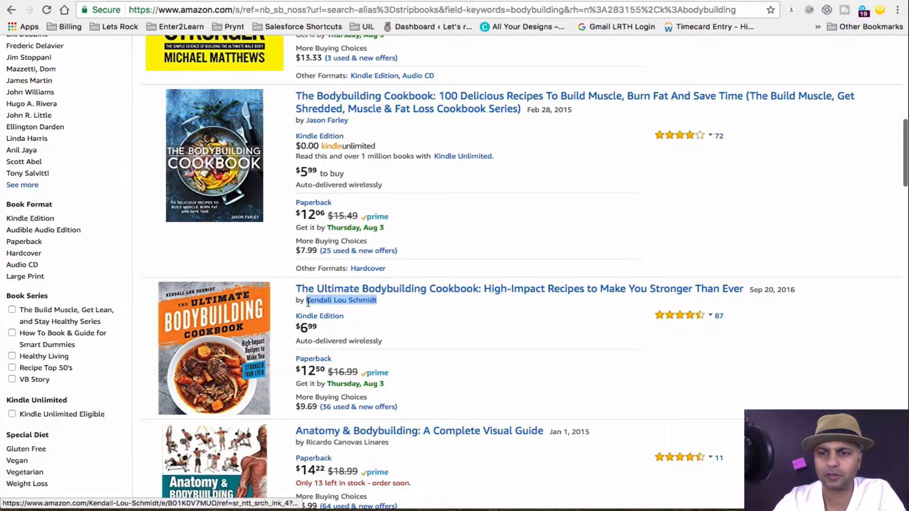
# - Try the copied cookbook author's name and its shortened forms as an interest in Audience Insights, and clear the entry
pyautogui.hotkey('ctrl', 'Tab')
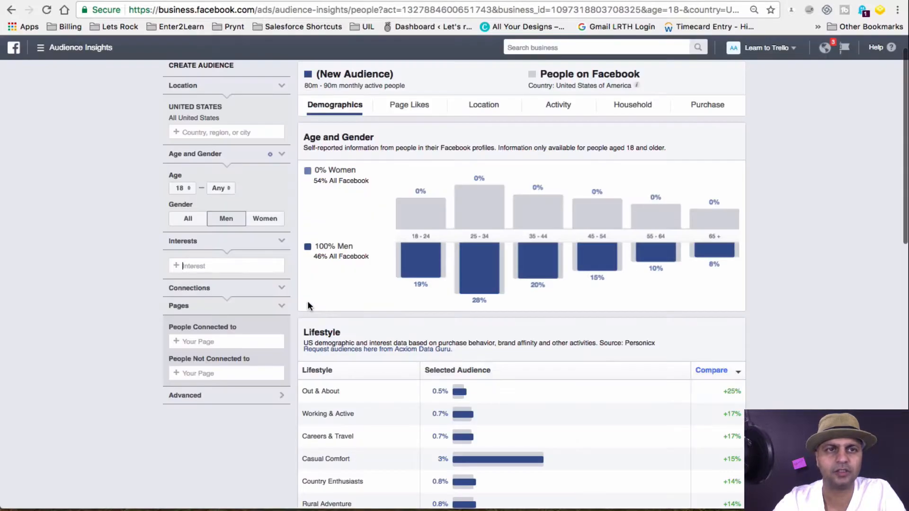
pyautogui.click(204, 266)
pyautogui.hotkey('ctrl', 'v')
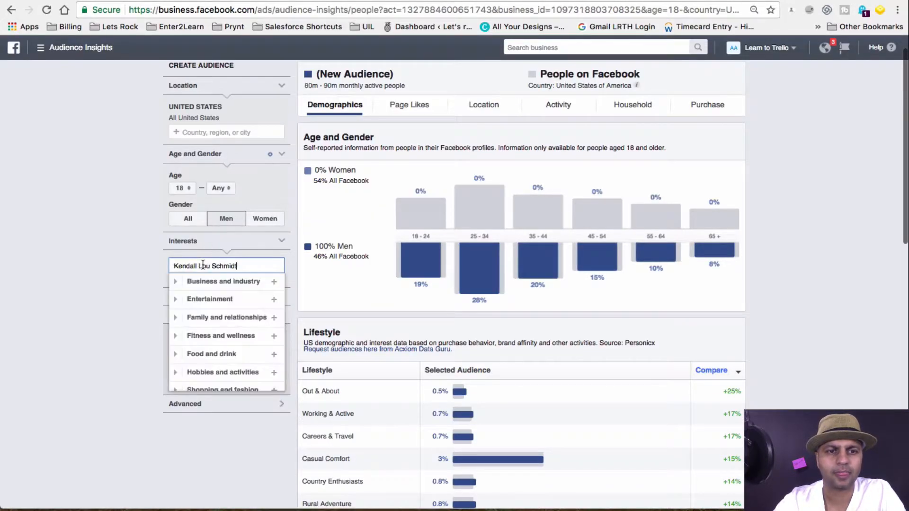
pyautogui.press('BackSpace')
pyautogui.press('BackSpace')
pyautogui.press('BackSpace')
pyautogui.press('BackSpace')
pyautogui.press('BackSpace')
pyautogui.press('BackSpace')
pyautogui.press('BackSpace')
pyautogui.press('BackSpace')
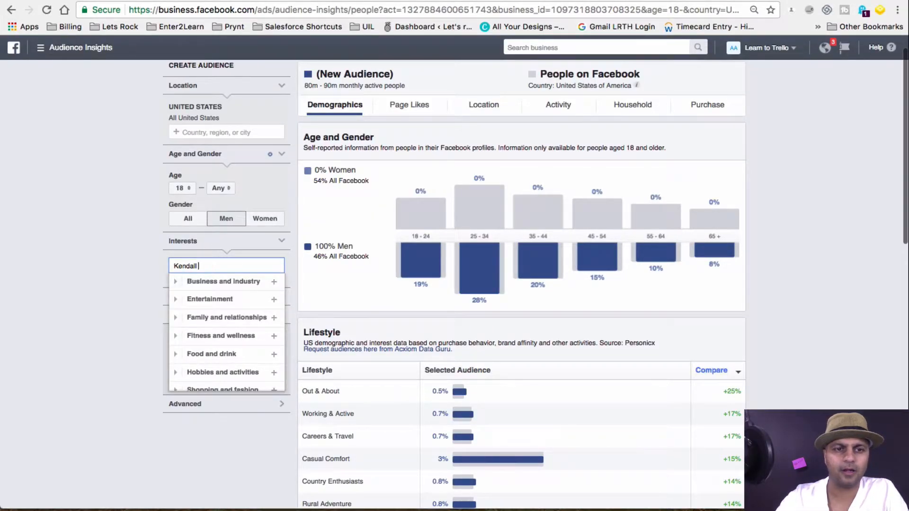
pyautogui.press('Return')
pyautogui.write('Kendall ')
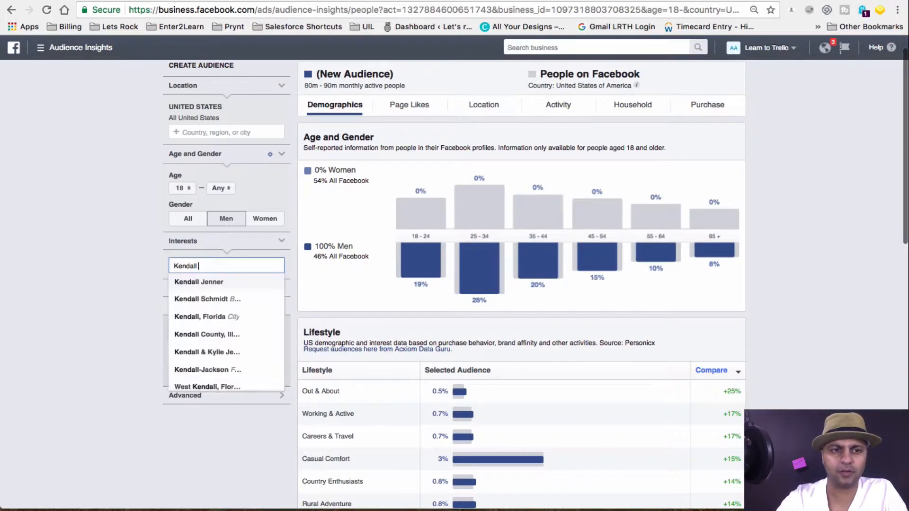
pyautogui.write('J')
pyautogui.press('BackSpace')
pyautogui.write('L')
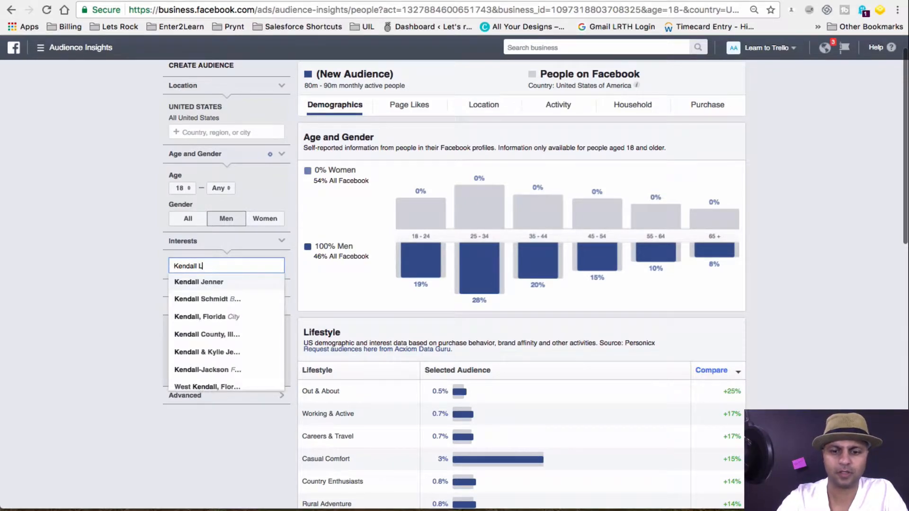
pyautogui.write('ou')
pyautogui.press('super+BackSpace')
# - Search the interests for "Body" and add Bodybuilding to the audience
pyautogui.write('Body')
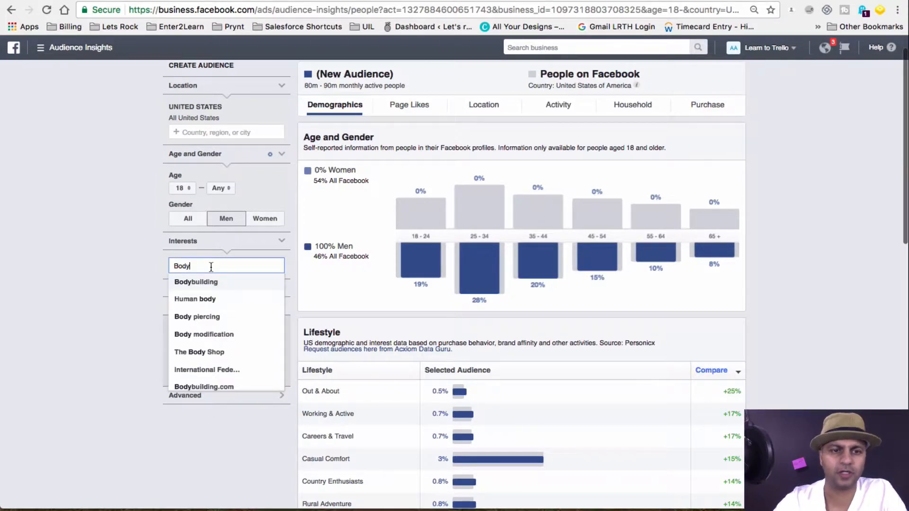
pyautogui.click(226, 283)
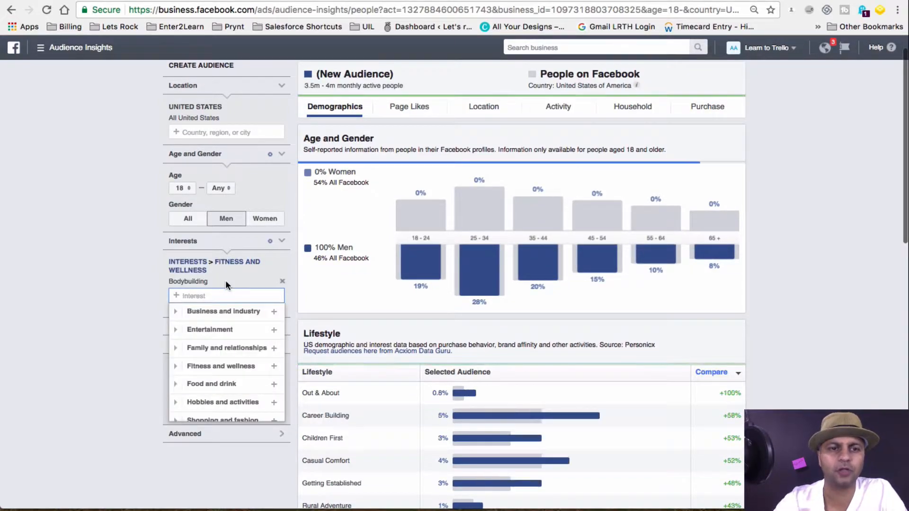
pyautogui.click(105, 286)
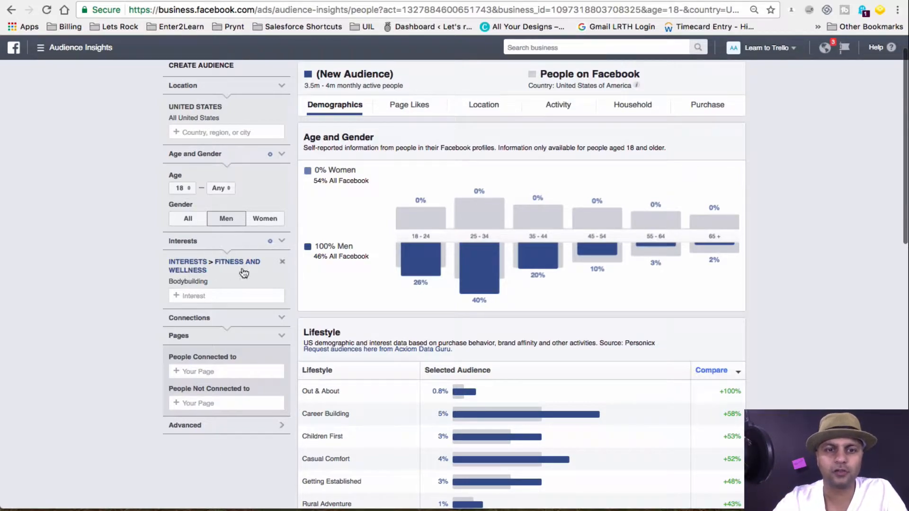
# - Review the audience's lifestyle, relationship status and education data, and examine the complete list of job titles
pyautogui.scroll(-4, 334, 305)
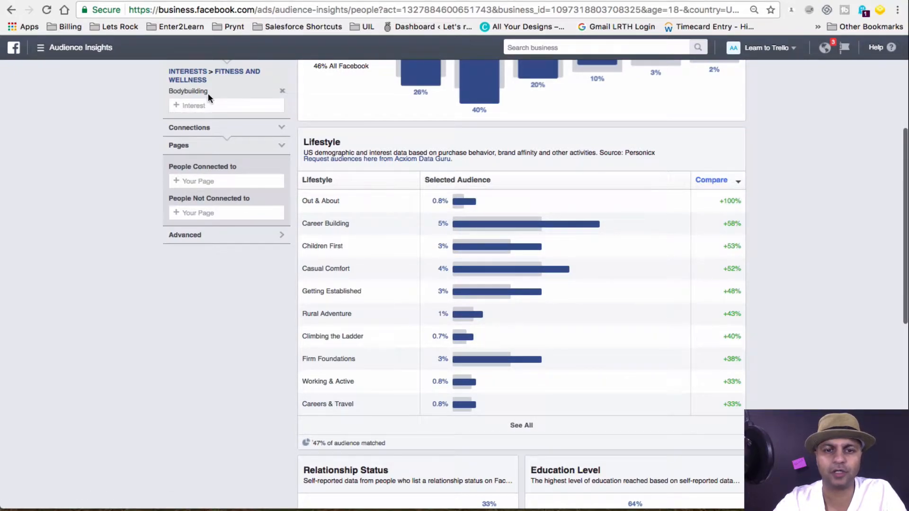
pyautogui.scroll(-5, 499, 207)
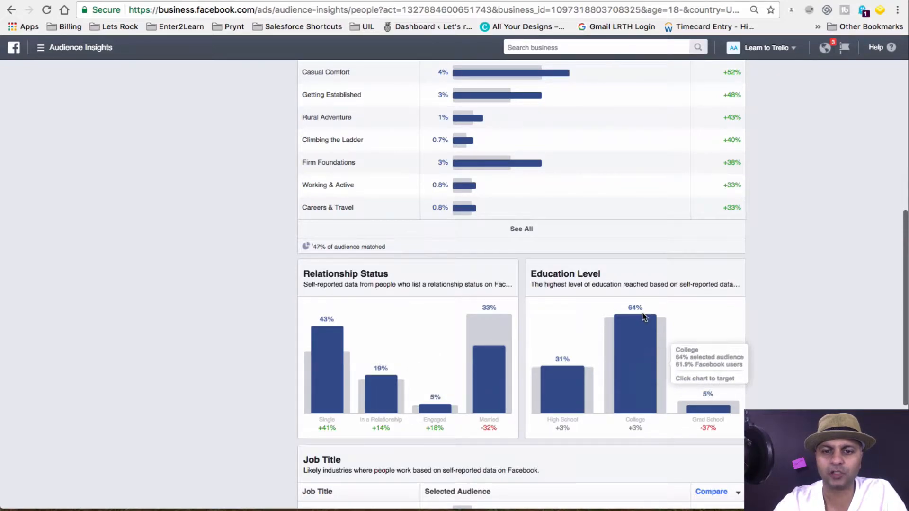
pyautogui.scroll(-4, 640, 316)
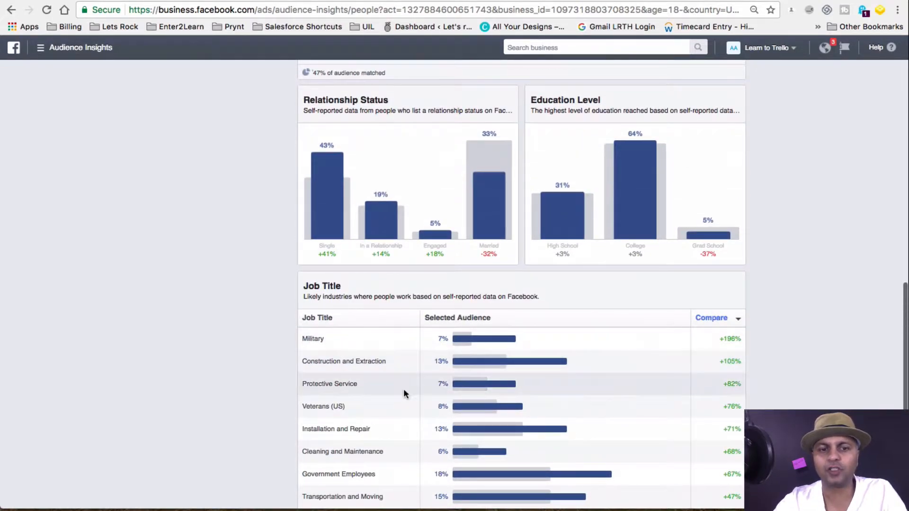
pyautogui.scroll(-2, 403, 388)
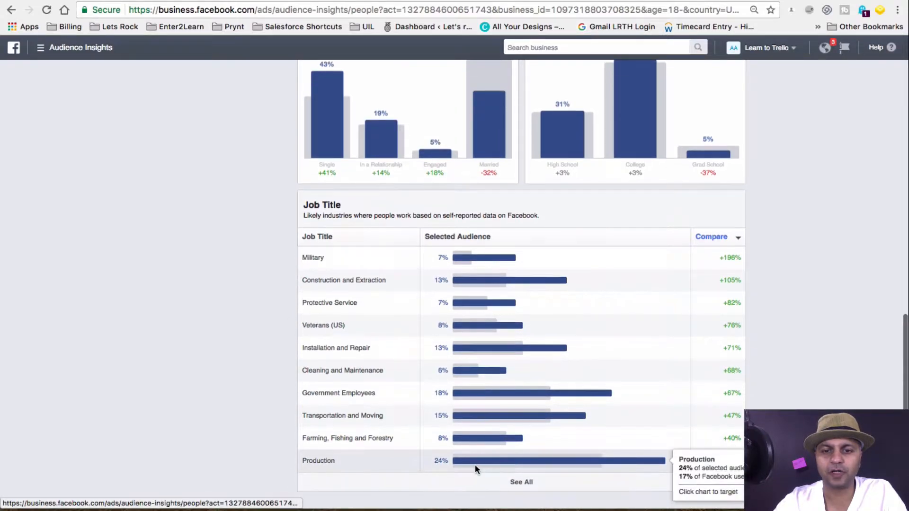
pyautogui.scroll(-1, 475, 475)
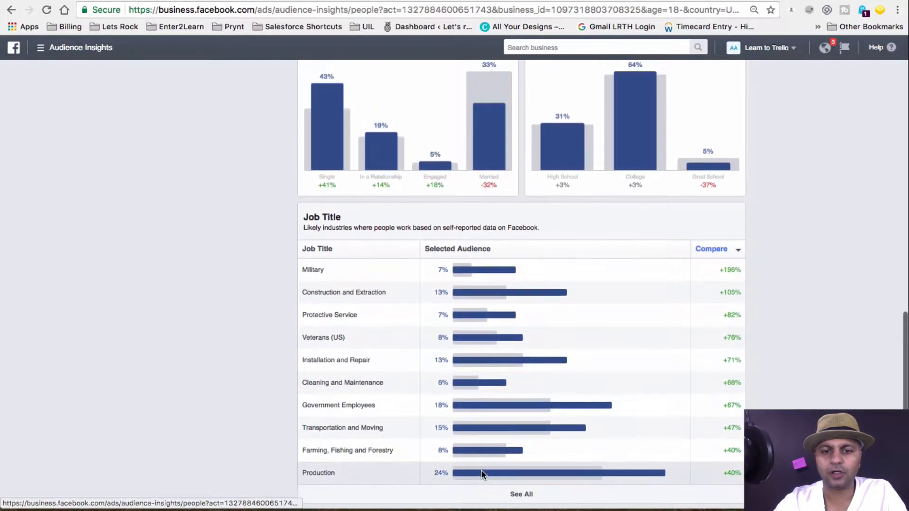
pyautogui.click(520, 482)
pyautogui.scroll(-5, 544, 400)
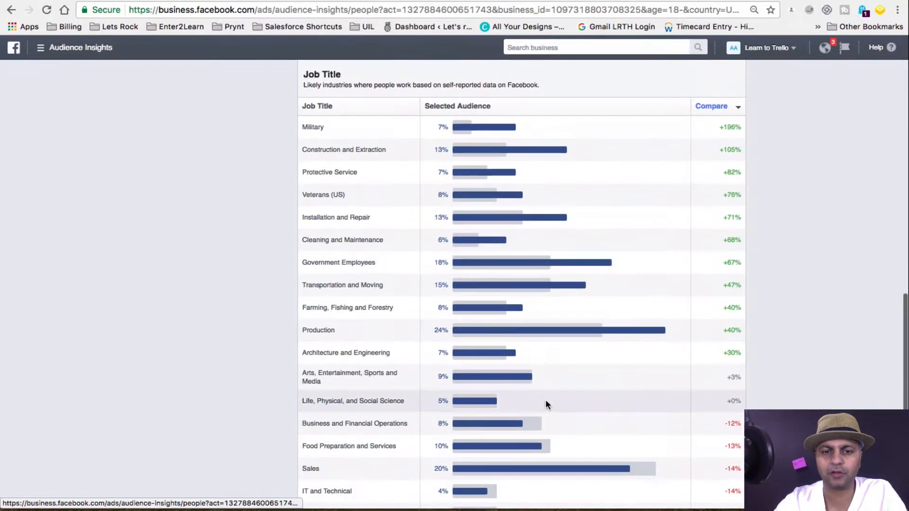
# - Limit the audience to the Production job title and look through the updated job title breakdown
pyautogui.click(519, 331)
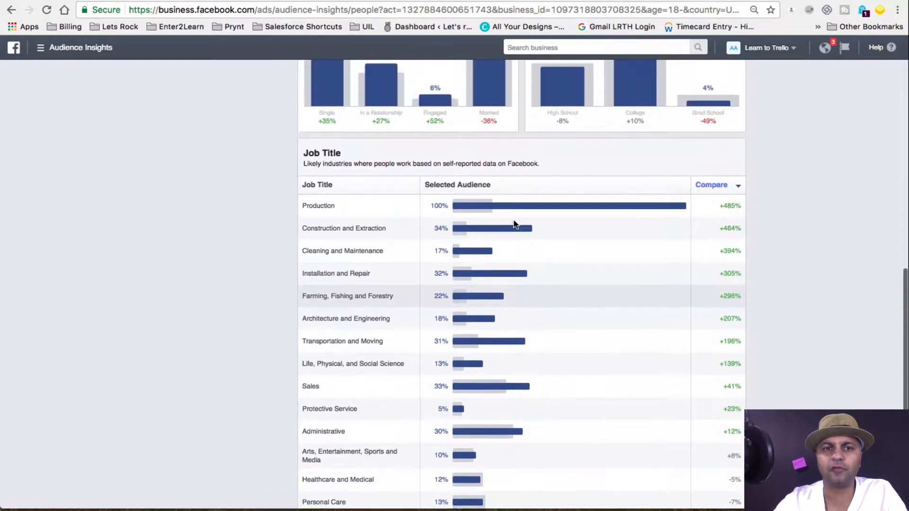
pyautogui.scroll(-6, 513, 218)
pyautogui.scroll(20, 514, 219)
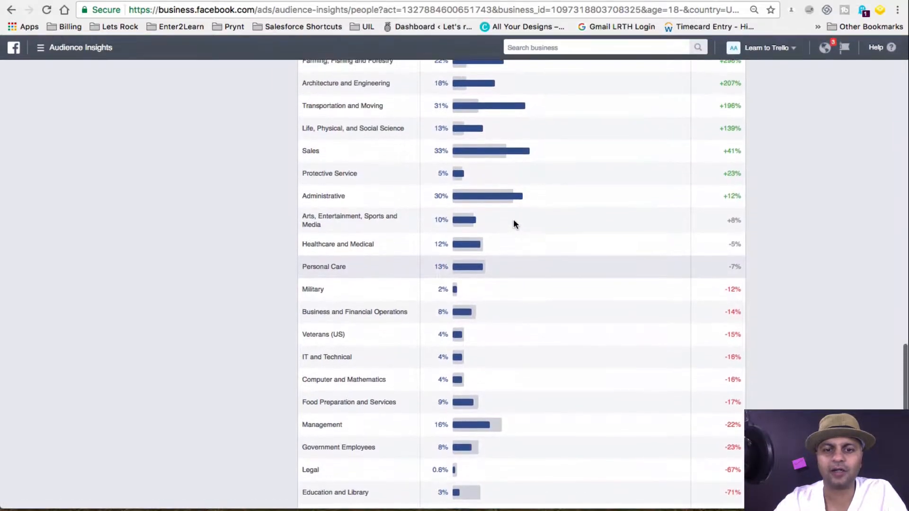
# - Leave the current audience without saving and reopen Audience Insights from Ads Manager with a new audience
pyautogui.hscroll(-5, 514, 219)
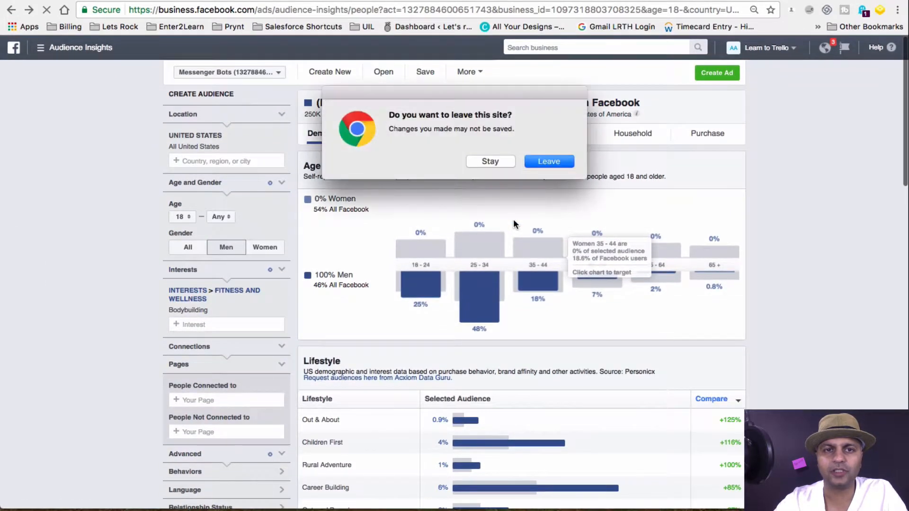
pyautogui.click(541, 162)
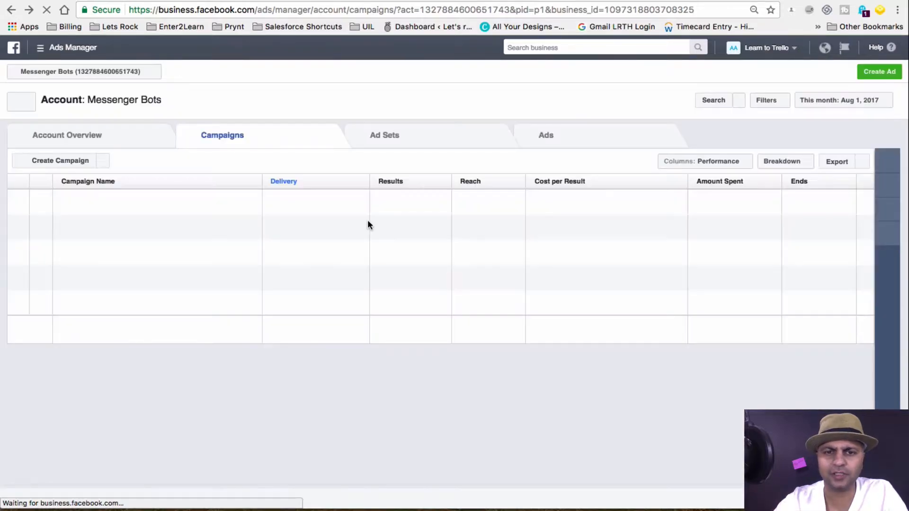
pyautogui.click(46, 52)
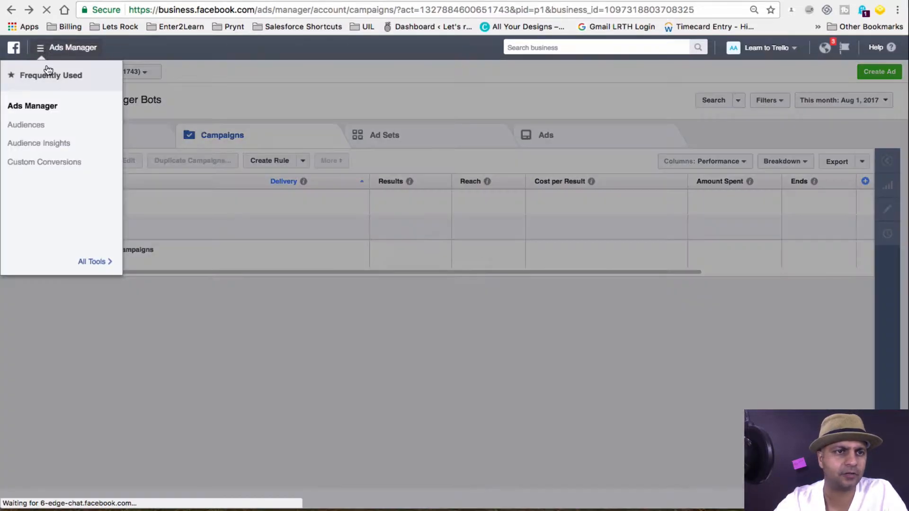
pyautogui.click(123, 103)
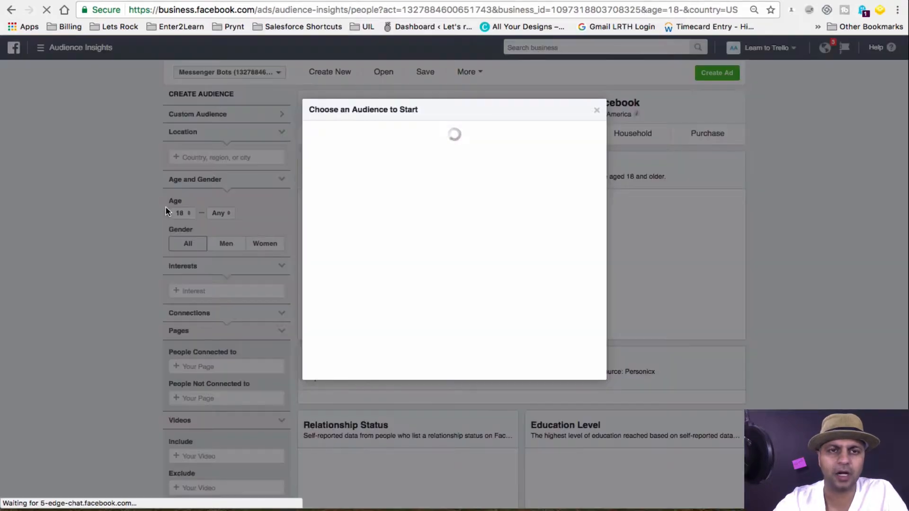
pyautogui.click(466, 189)
# - Limit the new audience to Men, add the Bodybuilding interest, and dismiss the location tip
pyautogui.click(226, 247)
pyautogui.click(225, 295)
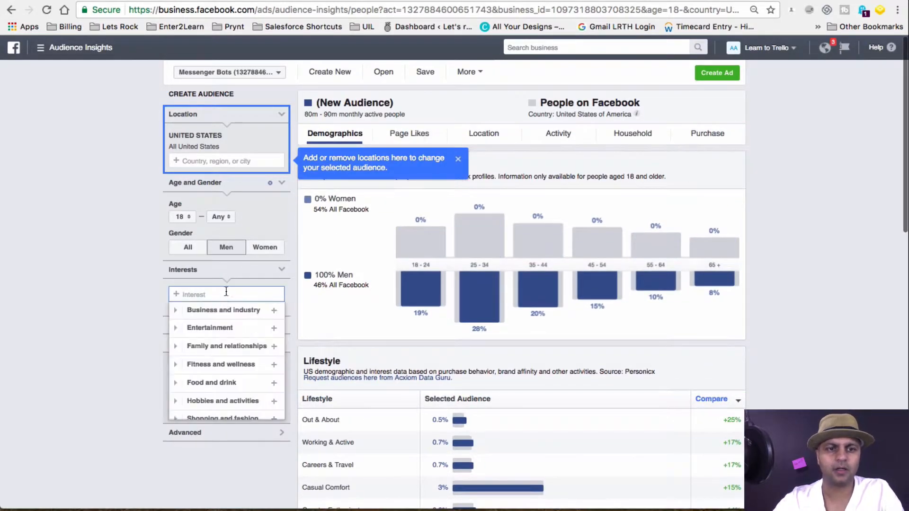
pyautogui.write('body')
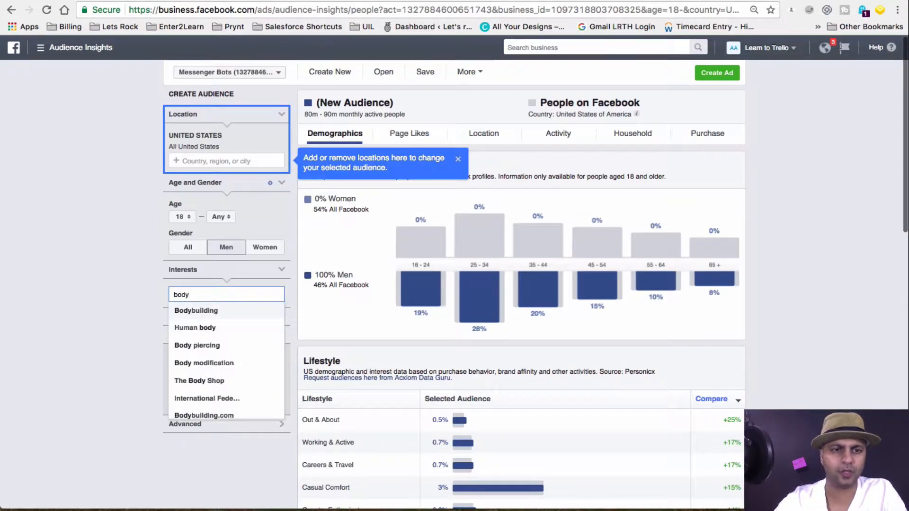
pyautogui.click(221, 316)
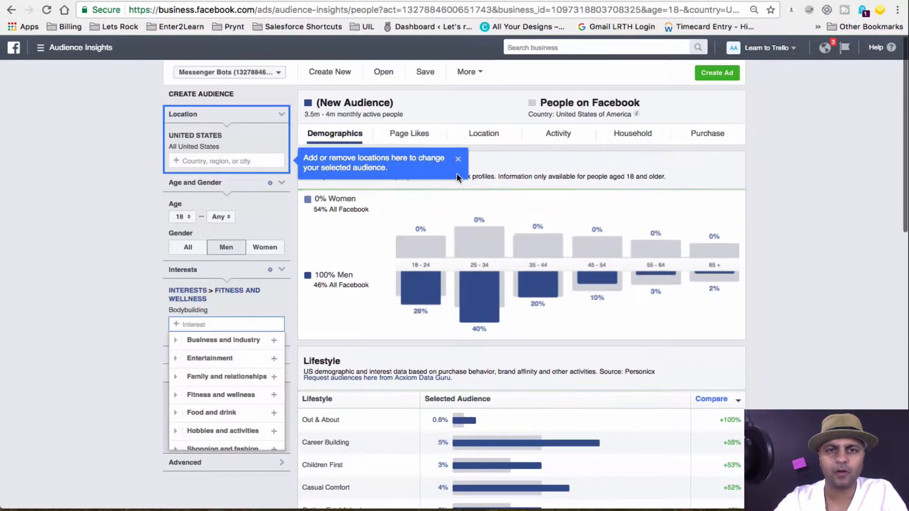
pyautogui.click(458, 159)
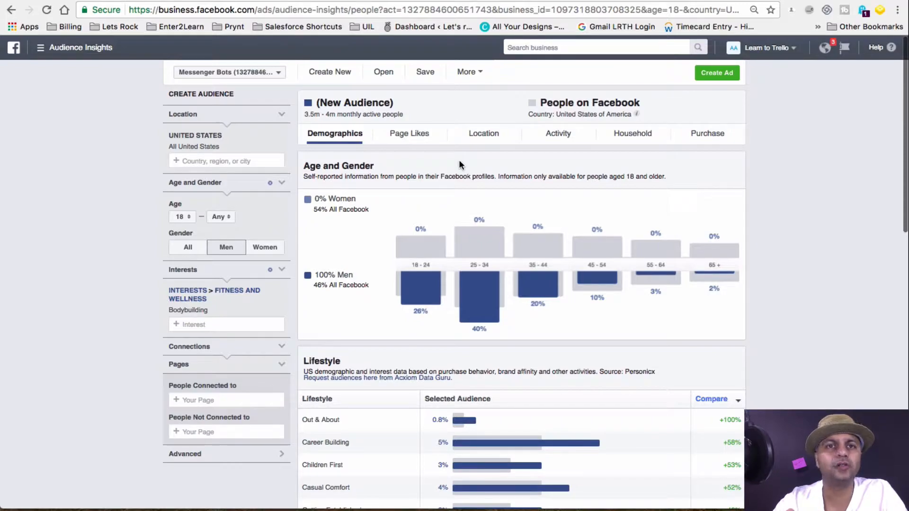
# - Copy the Vitamins/Supplements page names from the audience's Page Likes and paste them below the age range in the Google Docs notes
pyautogui.click(405, 135)
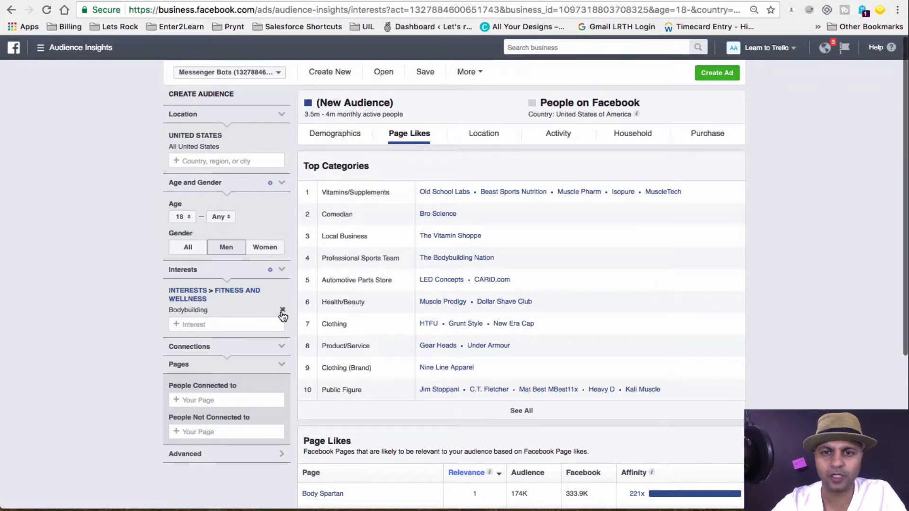
pyautogui.moveTo(689, 192); pyautogui.dragTo(422, 198)
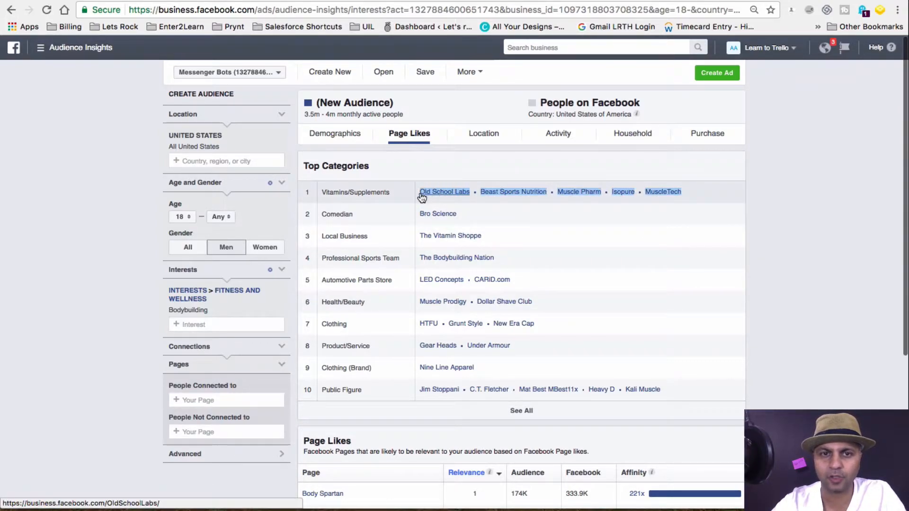
pyautogui.press('super+c')
pyautogui.press('super+Tab')
pyautogui.press('super+v')
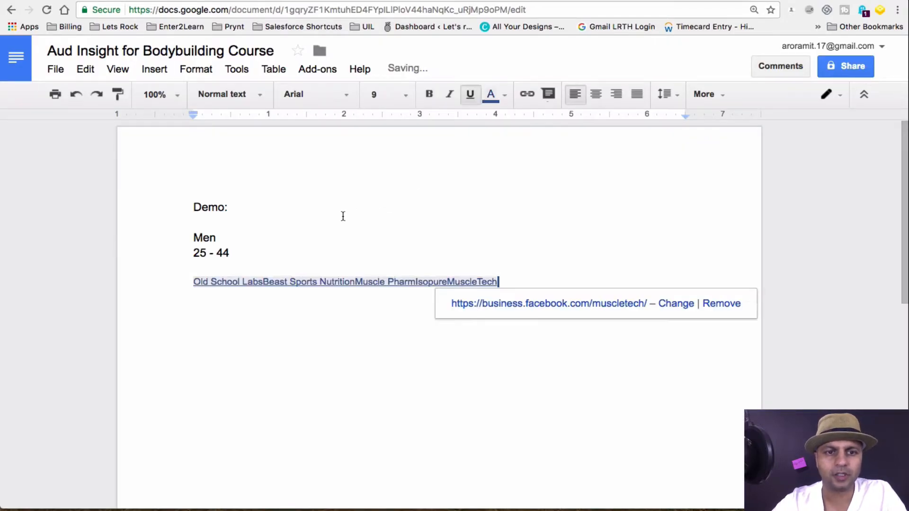
# - Return to Audience Insights and remove the Bodybuilding interest from the audience
pyautogui.hotkey('ctrl', 'Tab')
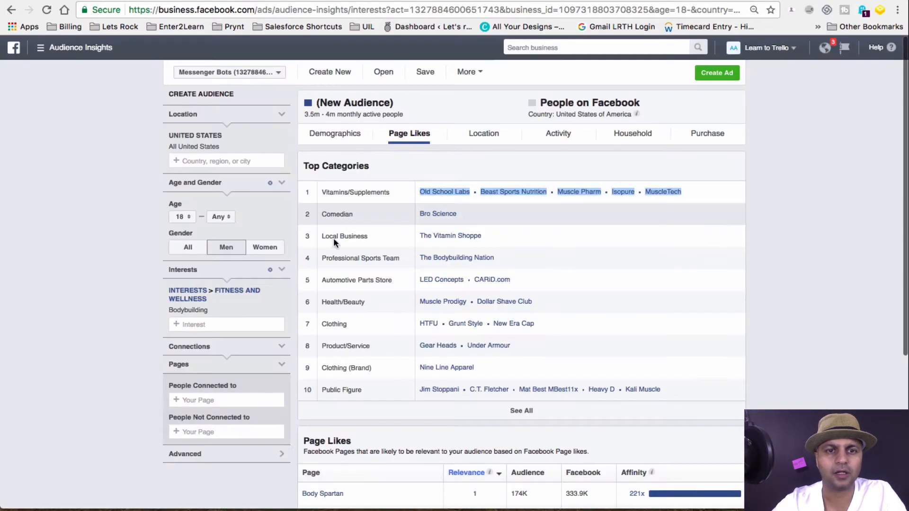
pyautogui.click(282, 313)
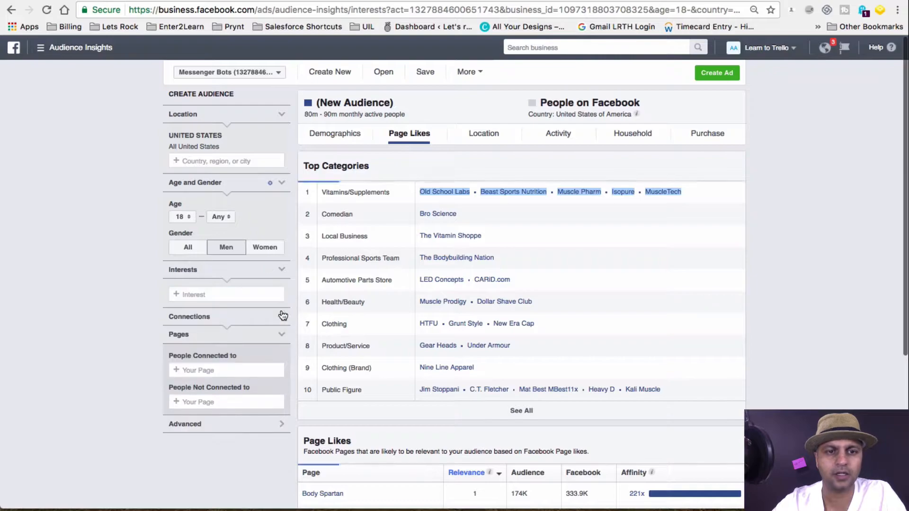
# - Pick MuscleTech from the pasted page names in the Google Docs notes and add it as the audience's interest in Audience Insights
pyautogui.hotkey('ctrl', 'Tab')
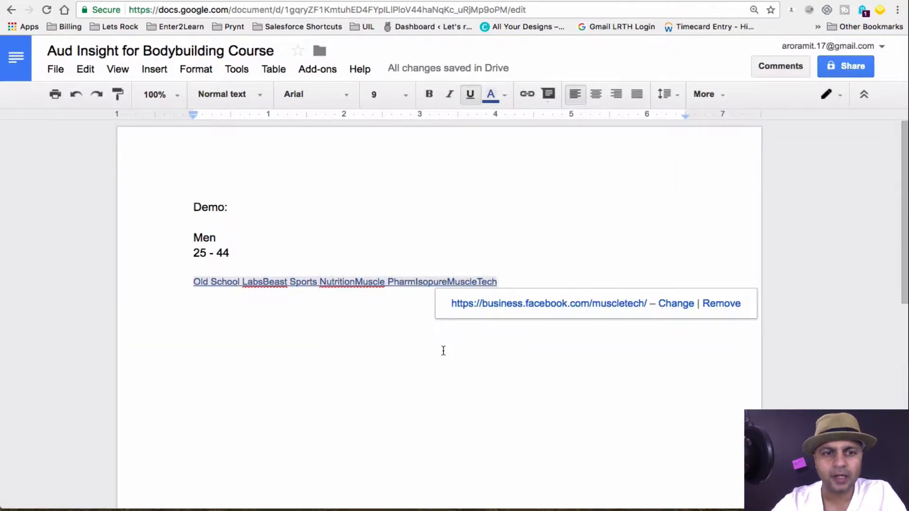
pyautogui.moveTo(527, 282); pyautogui.dragTo(448, 284)
pyautogui.hotkey('ctrl', 'Tab')
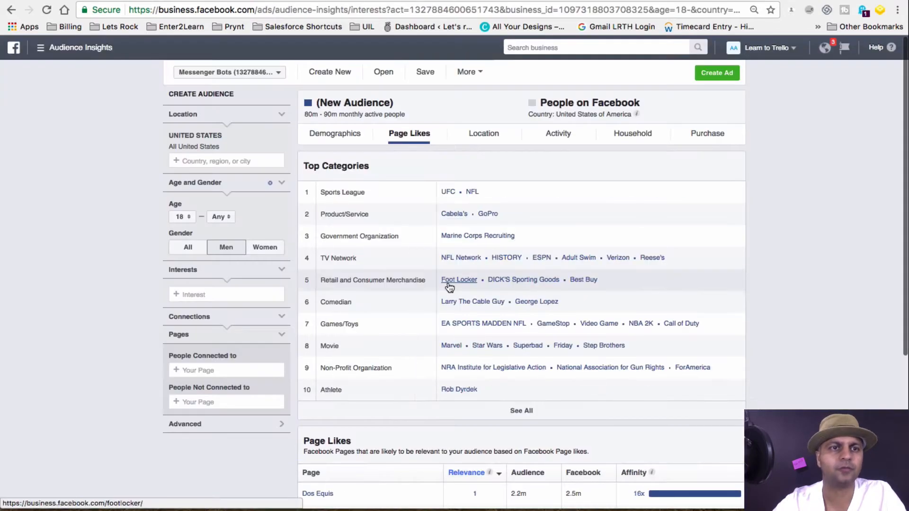
pyautogui.click(246, 295)
pyautogui.write('M')
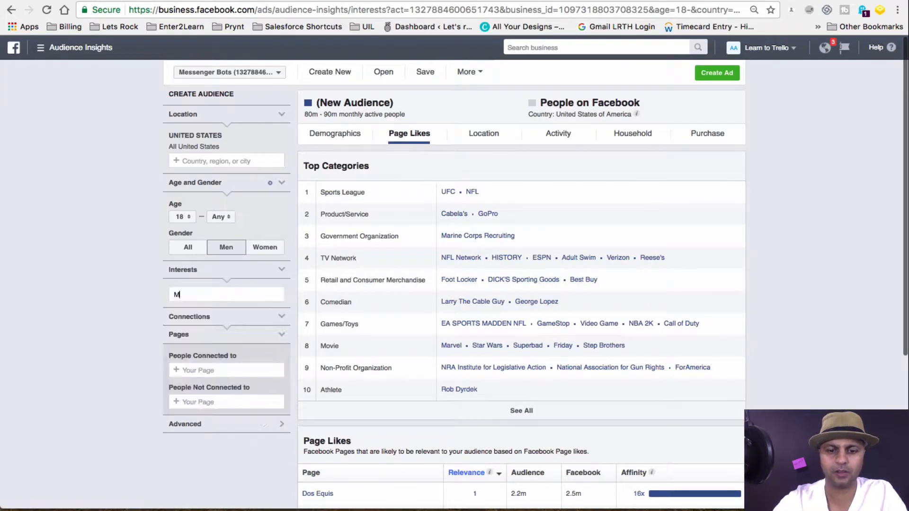
pyautogui.write('uscle Tech')
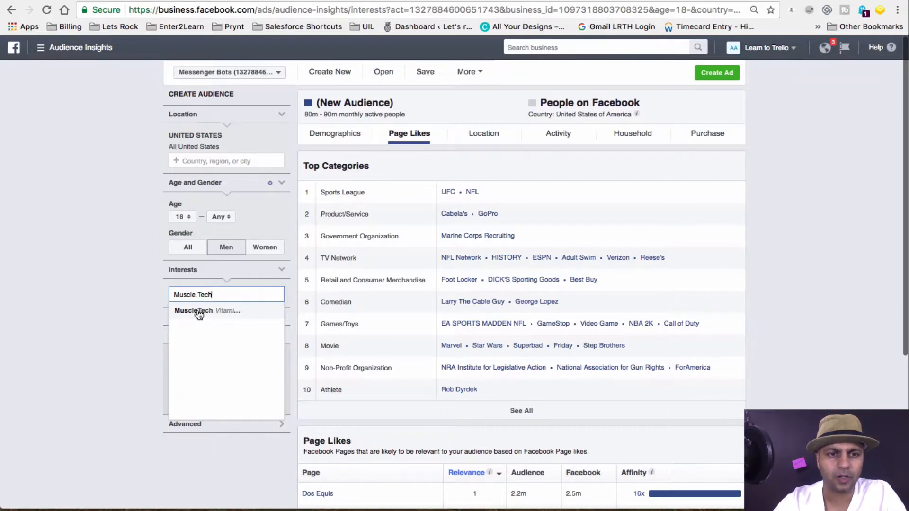
pyautogui.click(199, 313)
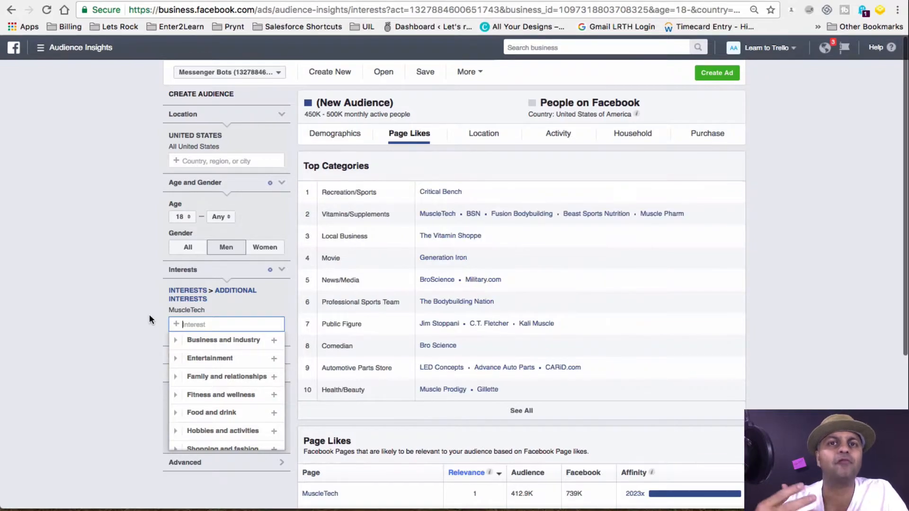
# - Examine the MuscleTech audience's demographics, including its age and gender split, lifestyle groups and monthly active people
pyautogui.click(349, 137)
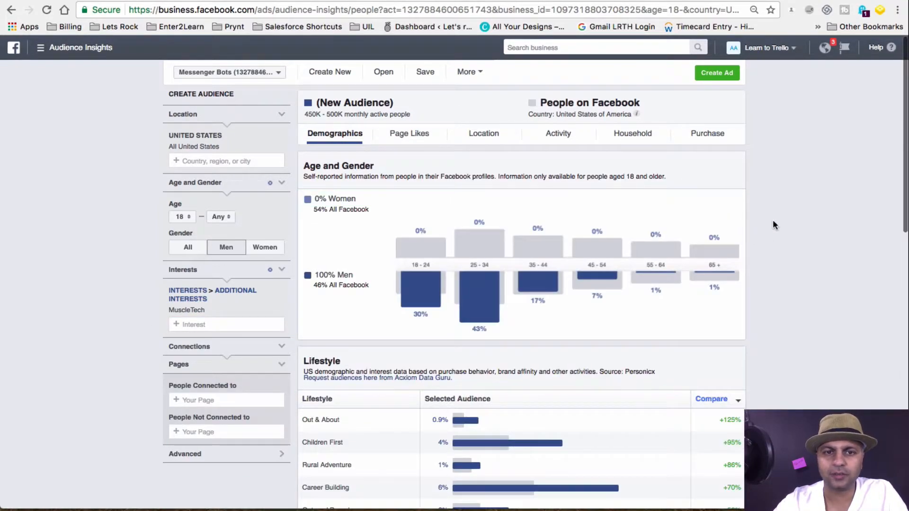
pyautogui.scroll(-2, 772, 221)
pyautogui.scroll(2, 773, 220)
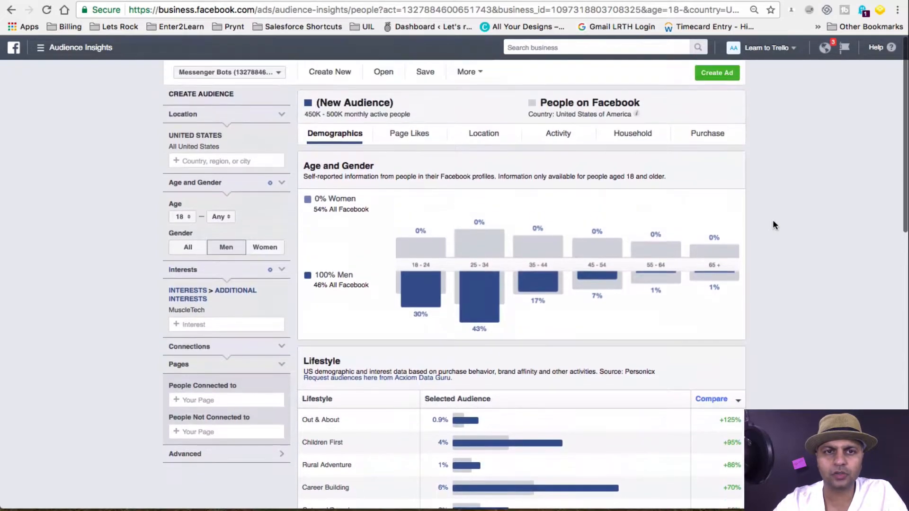
pyautogui.moveTo(305, 115); pyautogui.dragTo(365, 118)
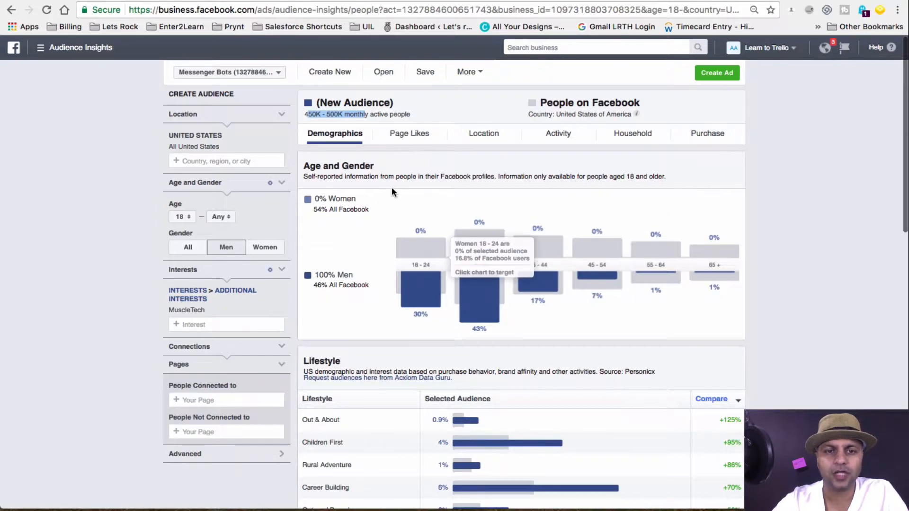
pyautogui.click(416, 171)
# - Copy the public figure Jim Stoppani from the audience's Page Likes categories and paste it below the supplement brands in the Google Docs notes
pyautogui.click(419, 142)
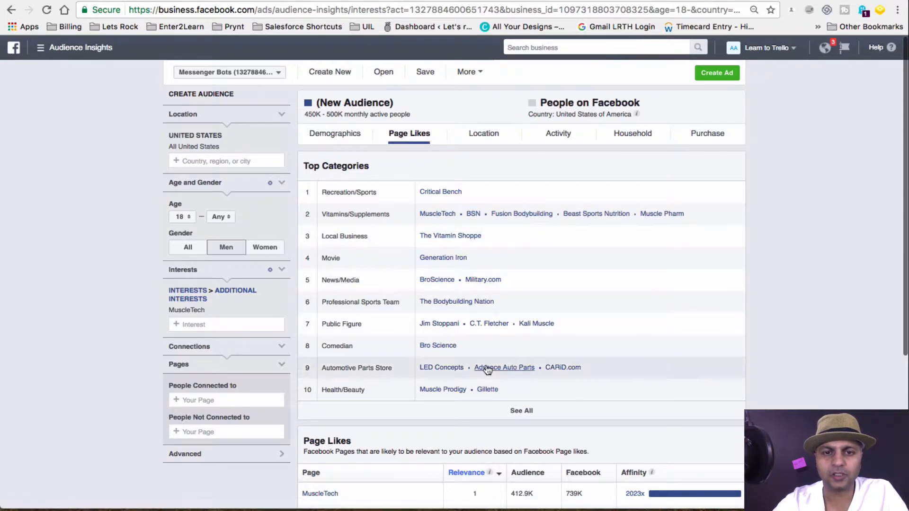
pyautogui.scroll(-2, 487, 369)
pyautogui.scroll(-1, 487, 369)
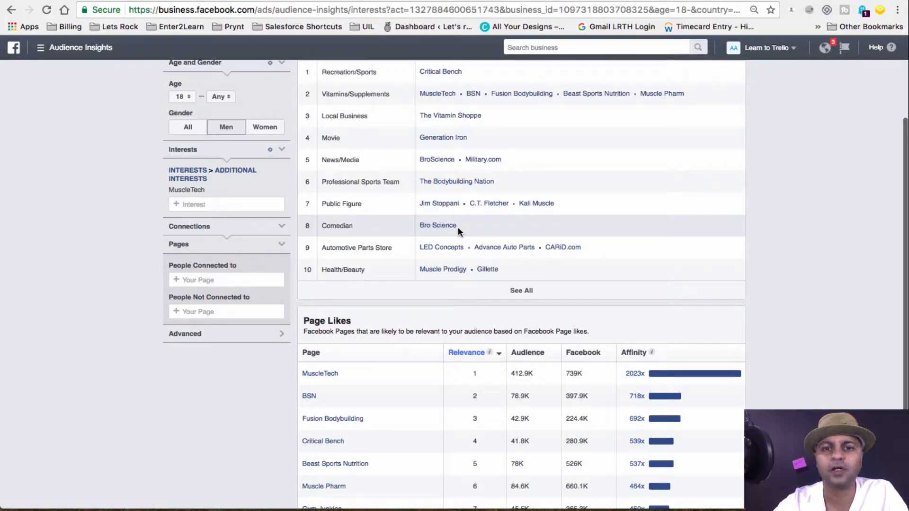
pyautogui.moveTo(459, 203); pyautogui.dragTo(419, 204)
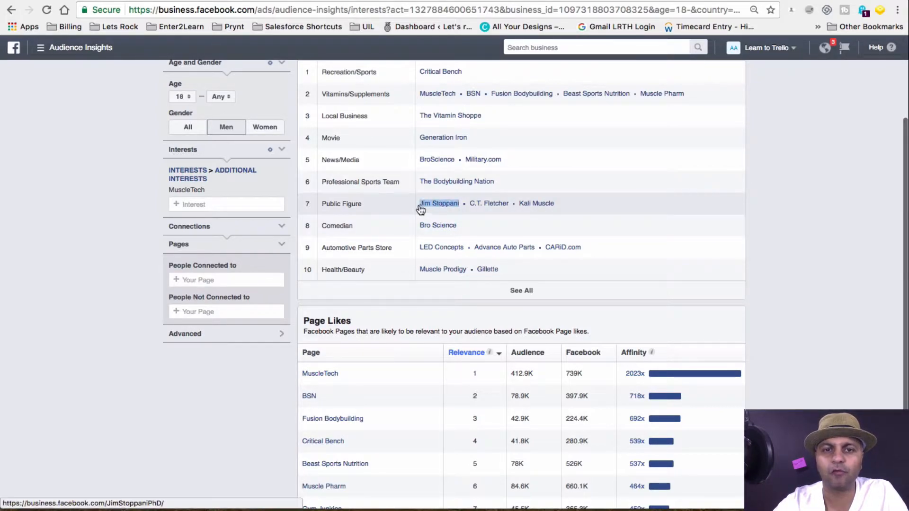
pyautogui.press('super+grave')
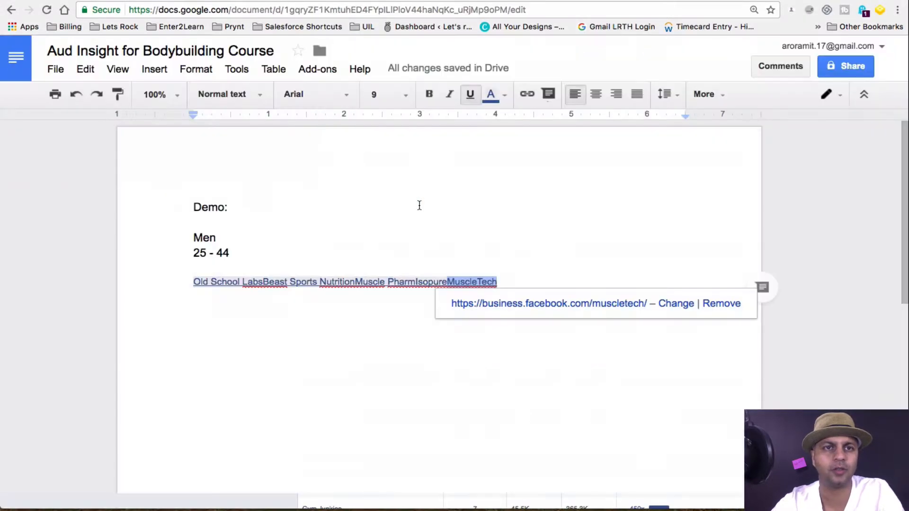
pyautogui.press('Right')
pyautogui.press('Return')
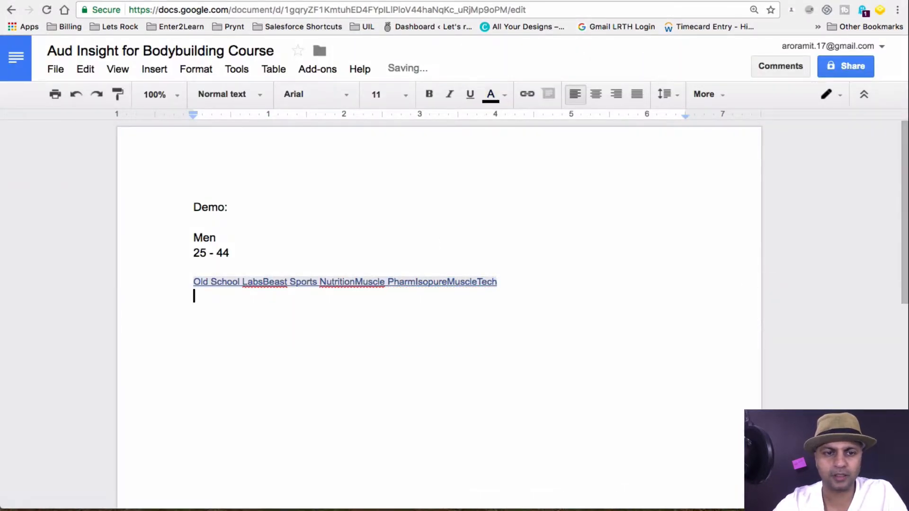
pyautogui.press('super+v')
pyautogui.press('Return')
pyautogui.press('Return')
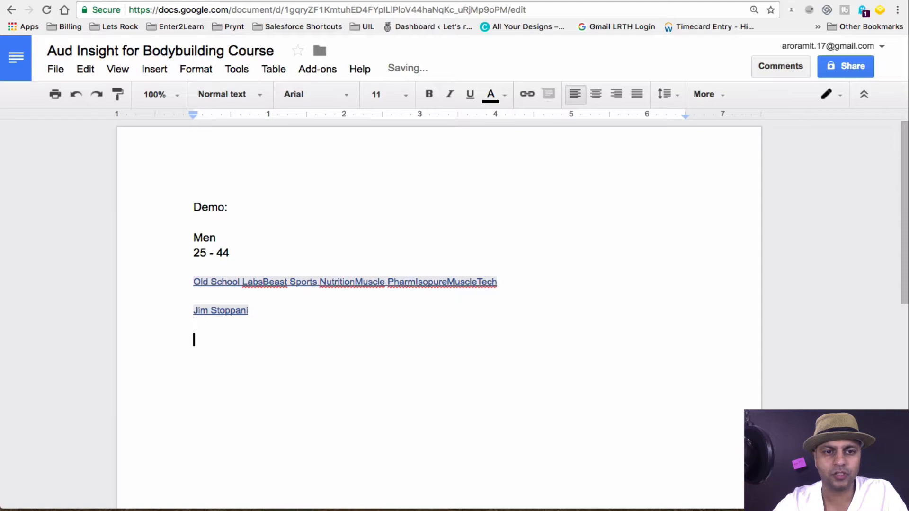
# - Return to Audience Insights, expand the Page Likes table with more pages, and compare the pages' relevance ranks
pyautogui.press('super+grave')
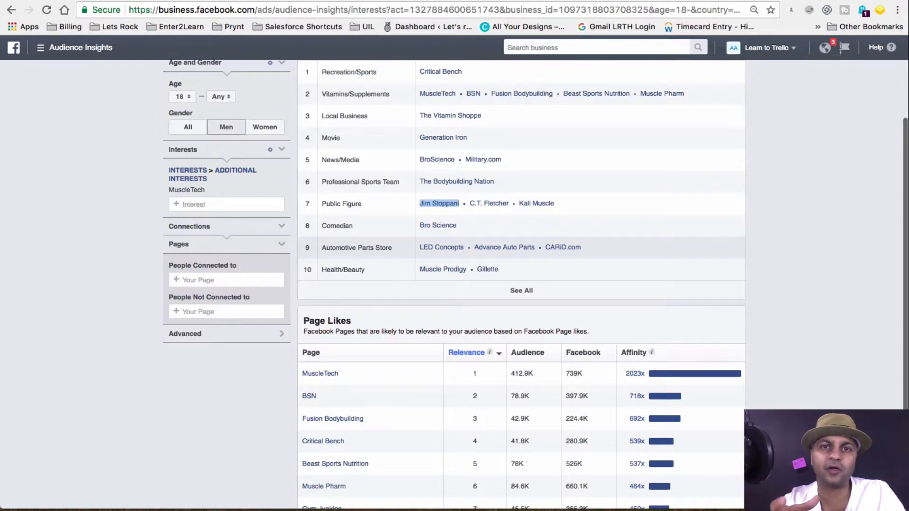
pyautogui.scroll(3, 871, 202)
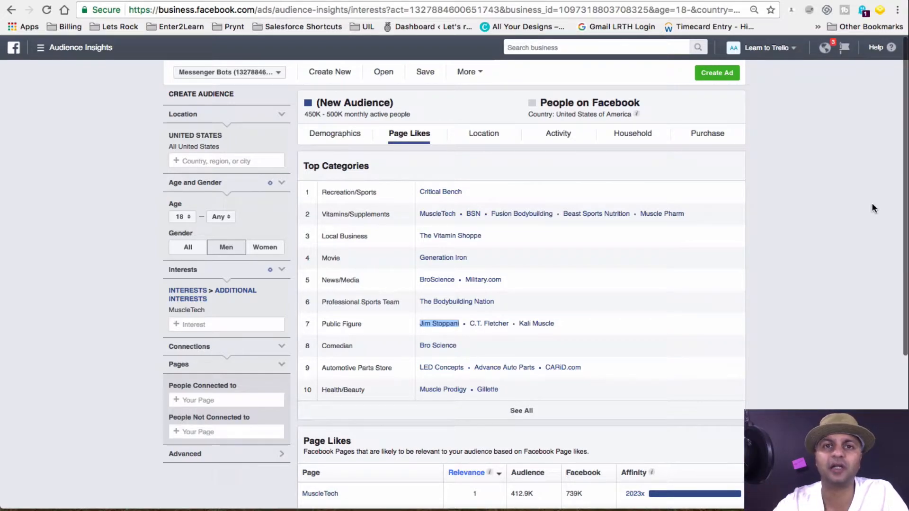
pyautogui.scroll(-5, 647, 273)
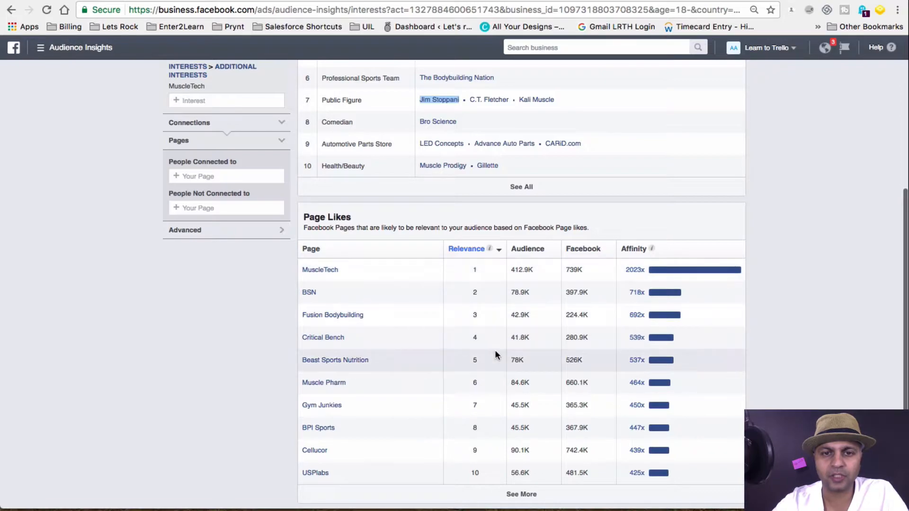
pyautogui.click(522, 497)
pyautogui.scroll(-3, 647, 340)
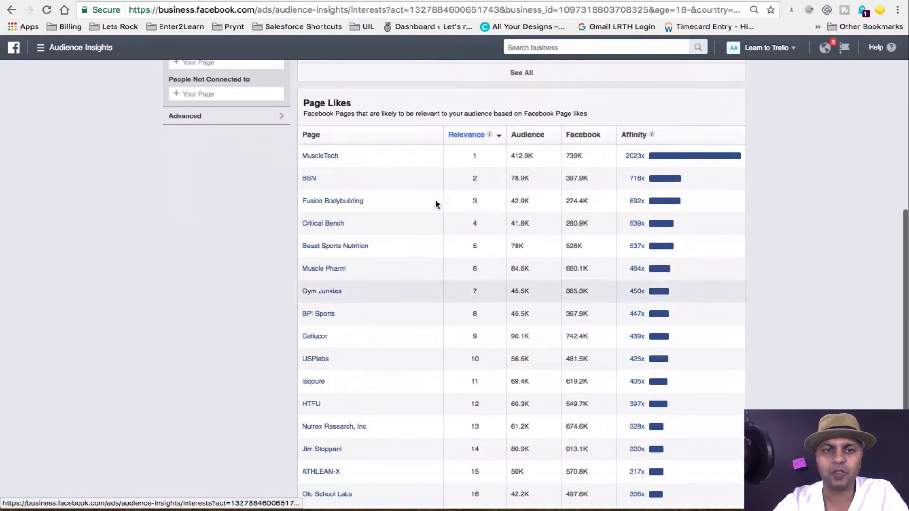
pyautogui.moveTo(487, 156); pyautogui.dragTo(467, 157)
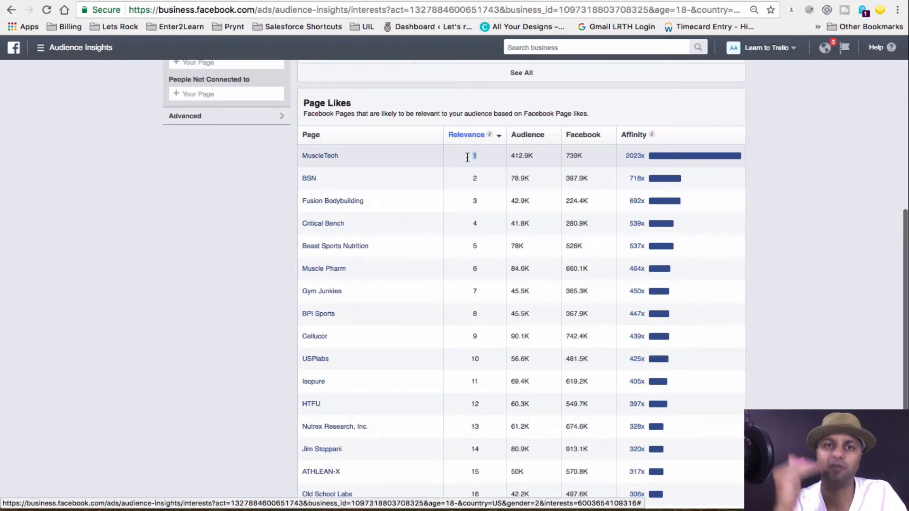
pyautogui.scroll(-3, 517, 331)
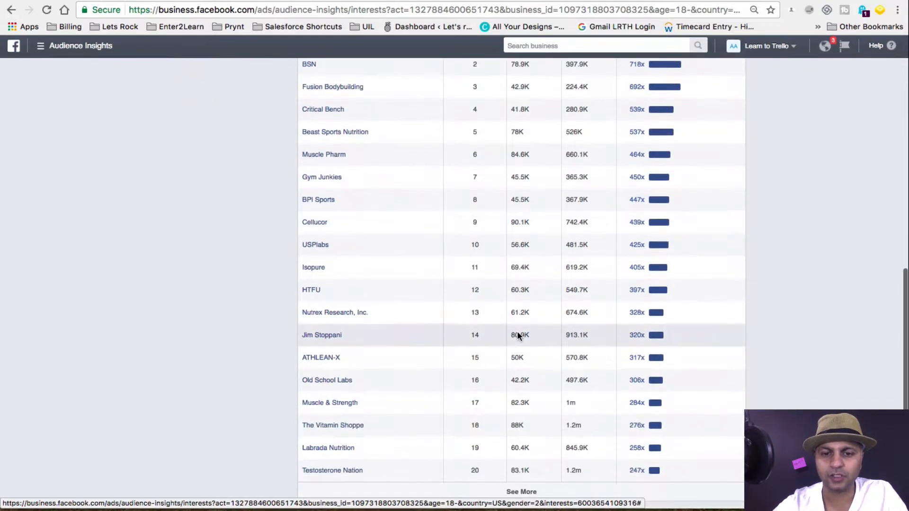
pyautogui.doubleClick(473, 406)
pyautogui.click(541, 411)
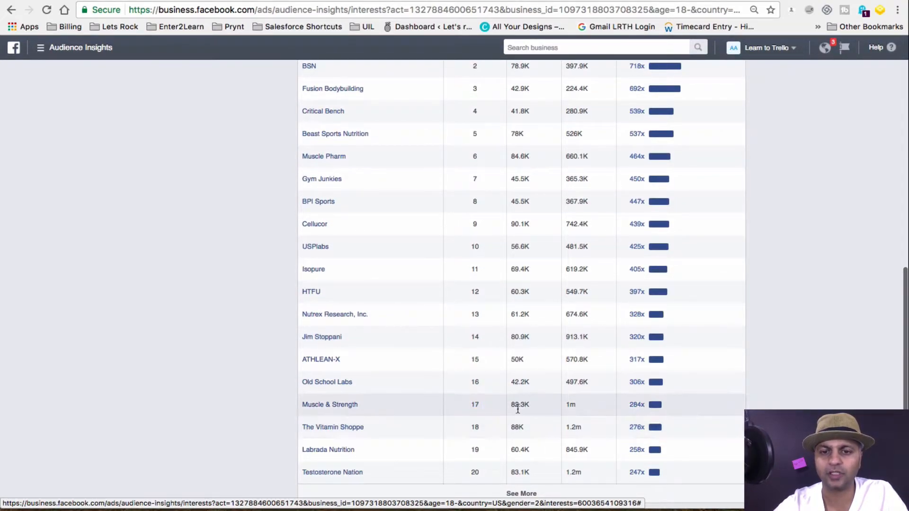
# - Read the explanation of Affinity in the Page Likes table and check MuscleTech's affinity value
pyautogui.scroll(3, 517, 407)
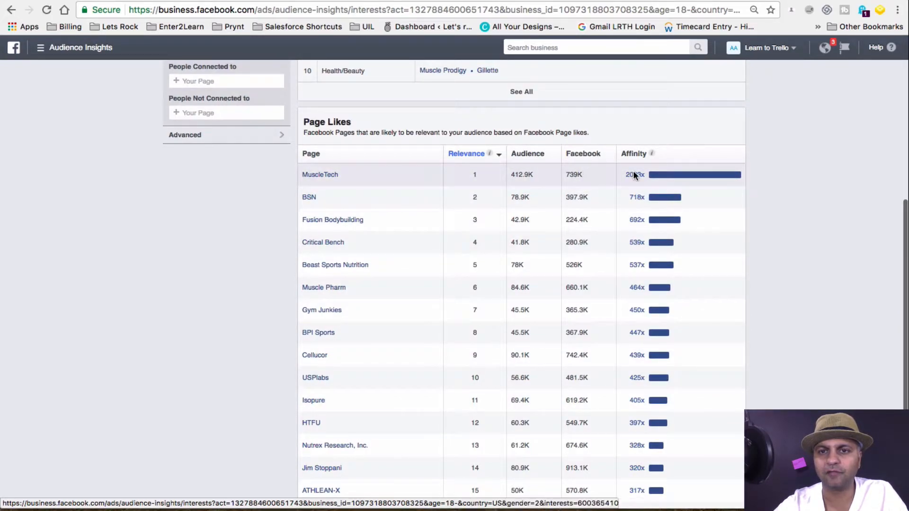
pyautogui.moveTo(654, 156)
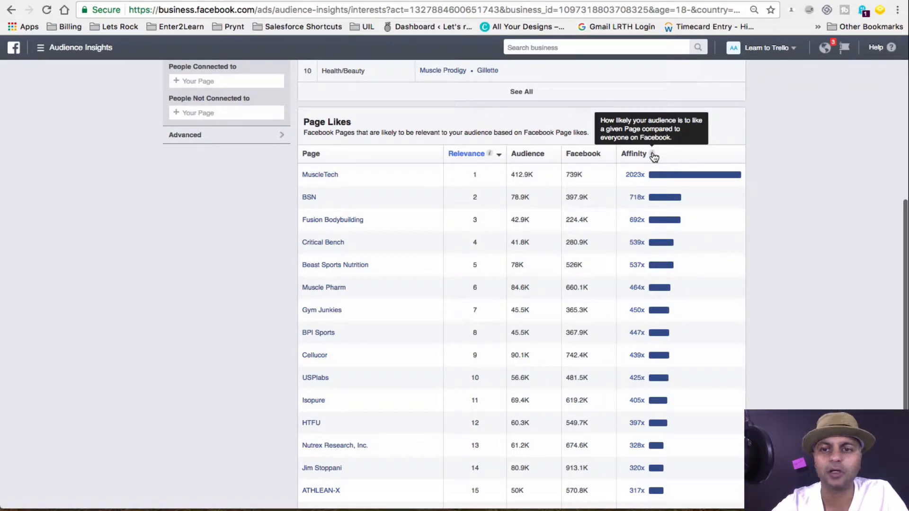
pyautogui.moveTo(637, 176)
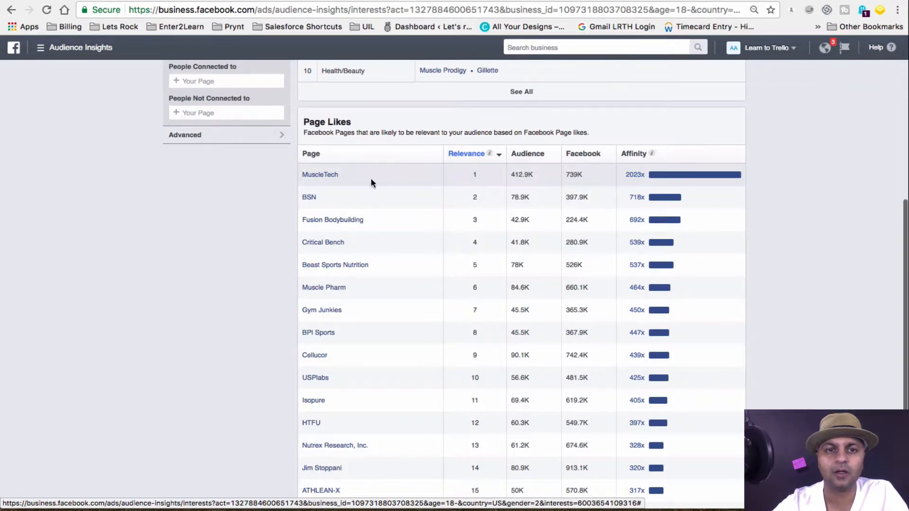
pyautogui.scroll(7, 523, 216)
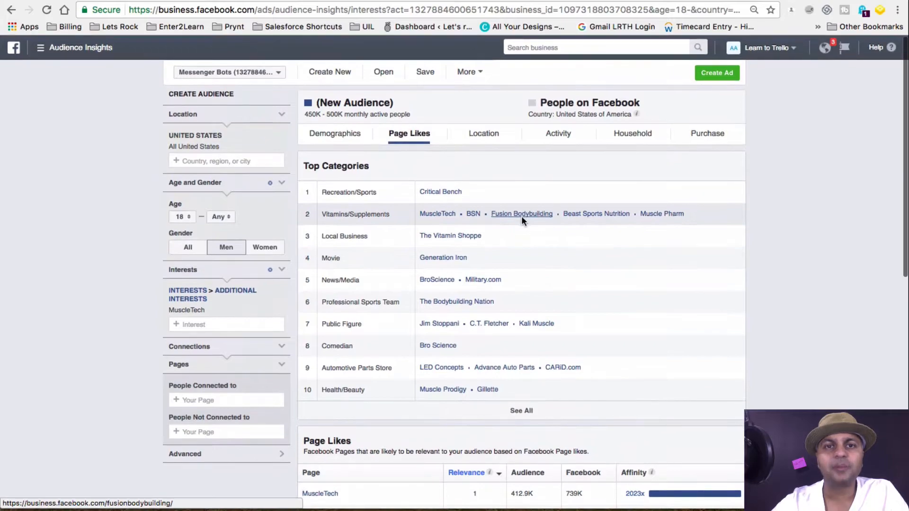
# - Review the MuscleTech audience's top cities, its frequency of Facebook activities, and the devices it uses
pyautogui.click(502, 144)
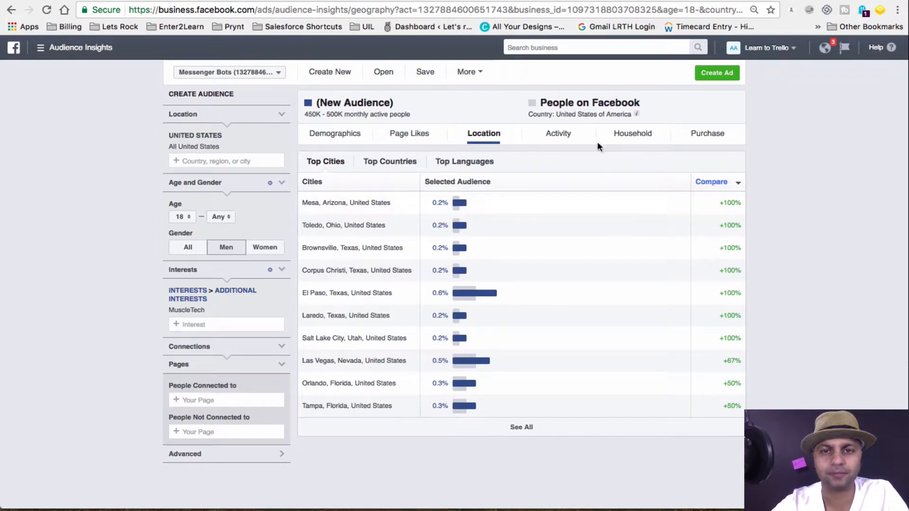
pyautogui.click(555, 137)
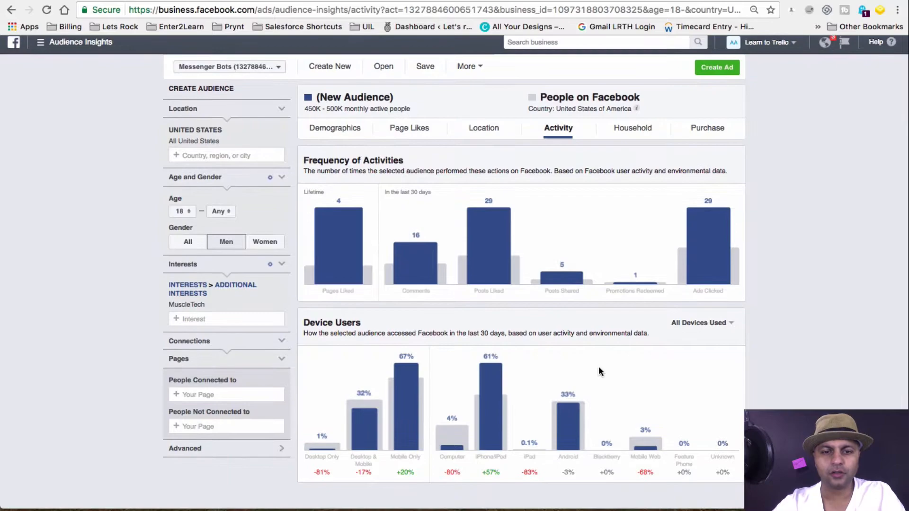
pyautogui.moveTo(402, 403)
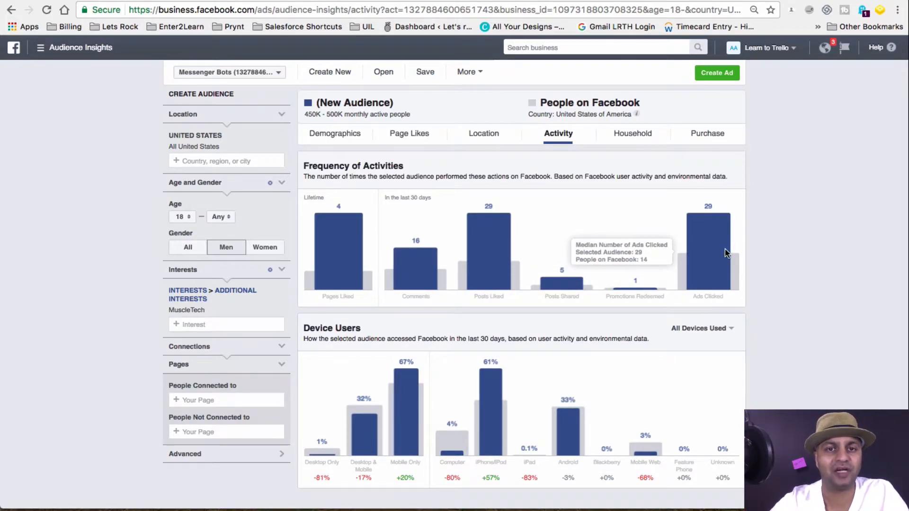
# - Review the audience's household data, including income, home ownership, household size, home market value and spending methods
pyautogui.click(632, 141)
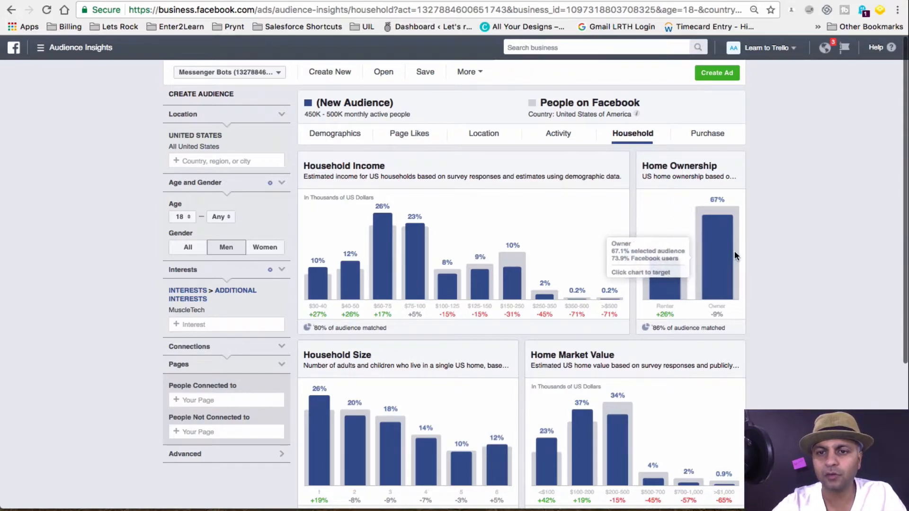
pyautogui.scroll(-5, 587, 325)
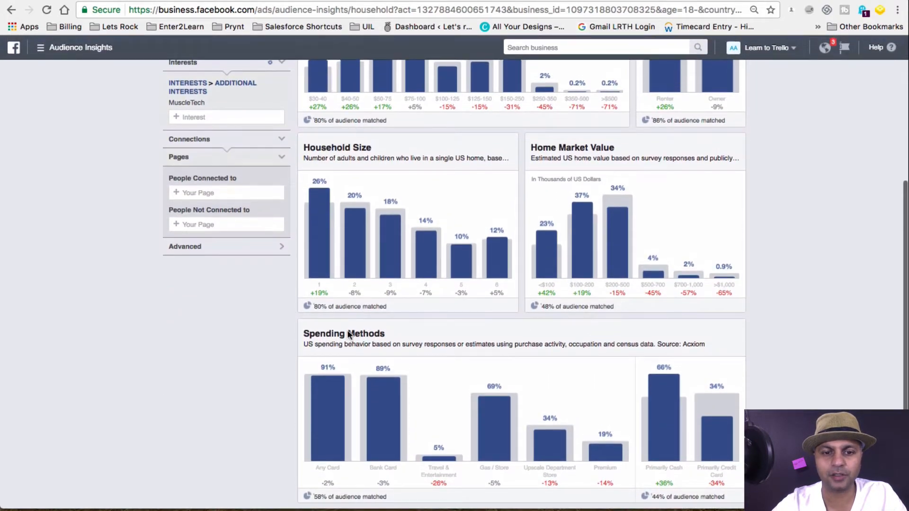
pyautogui.scroll(5, 652, 169)
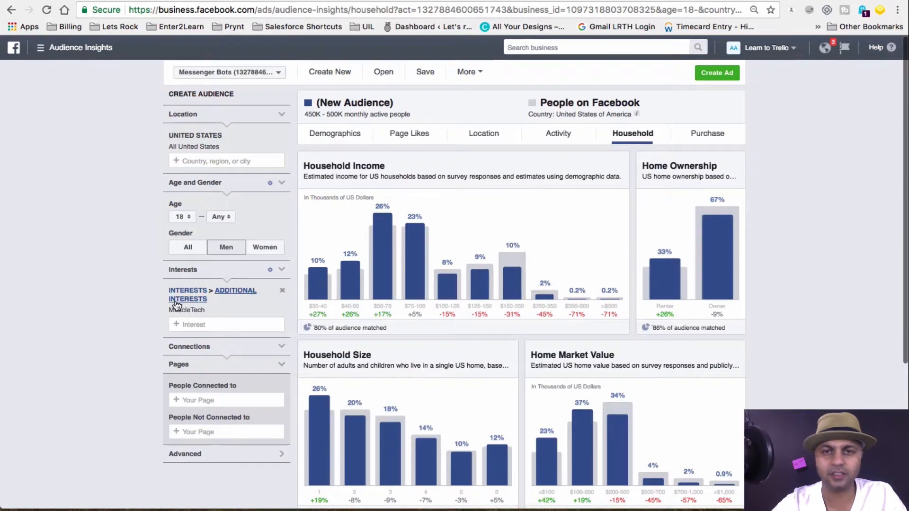
# - Examine the audience's retail spending, online purchases and purchase behavior, checking the Food and drink and Subscription services categories
pyautogui.click(718, 144)
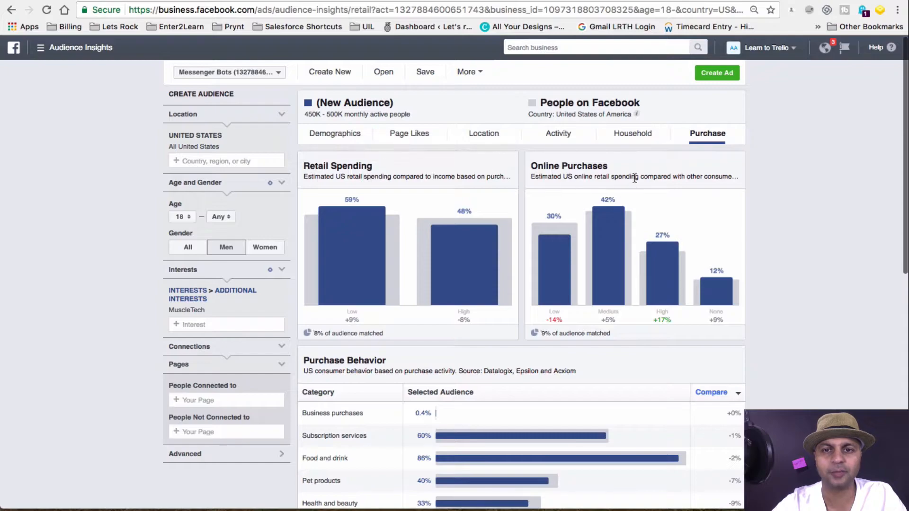
pyautogui.scroll(-2, 564, 209)
pyautogui.scroll(-3, 561, 209)
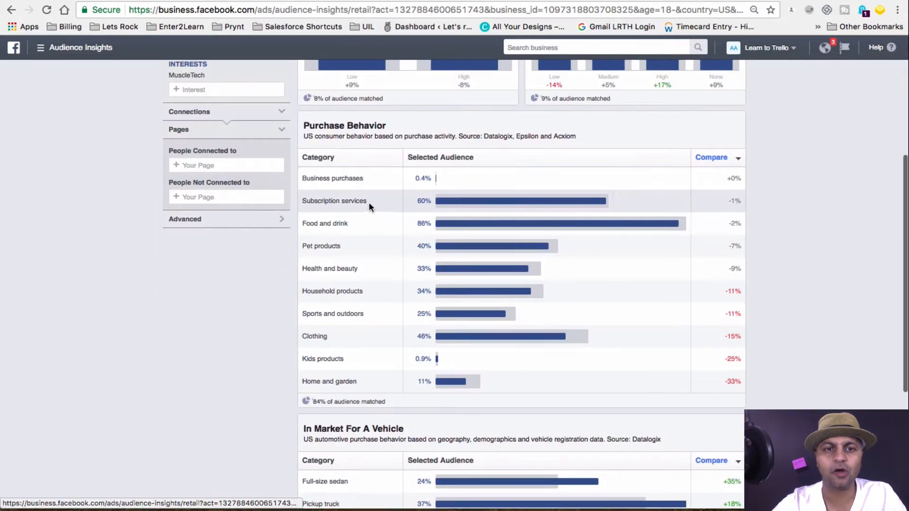
pyautogui.moveTo(458, 225)
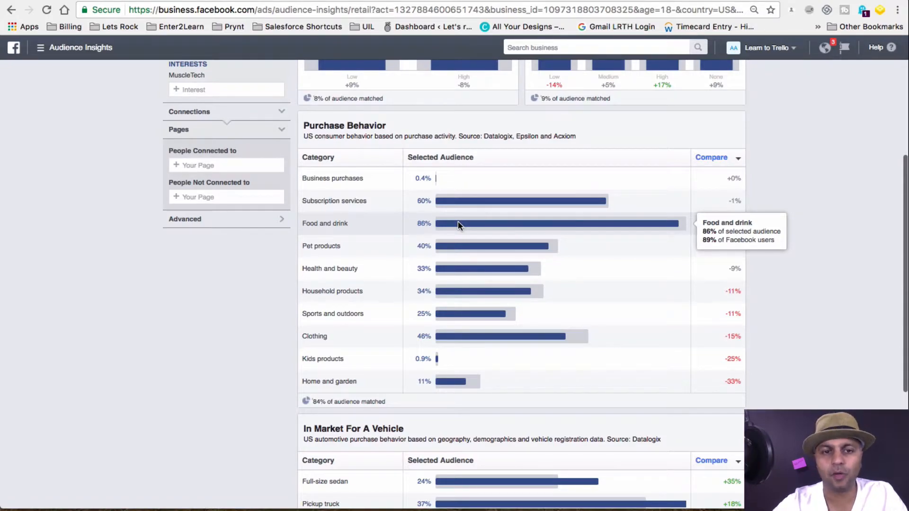
pyautogui.moveTo(473, 201)
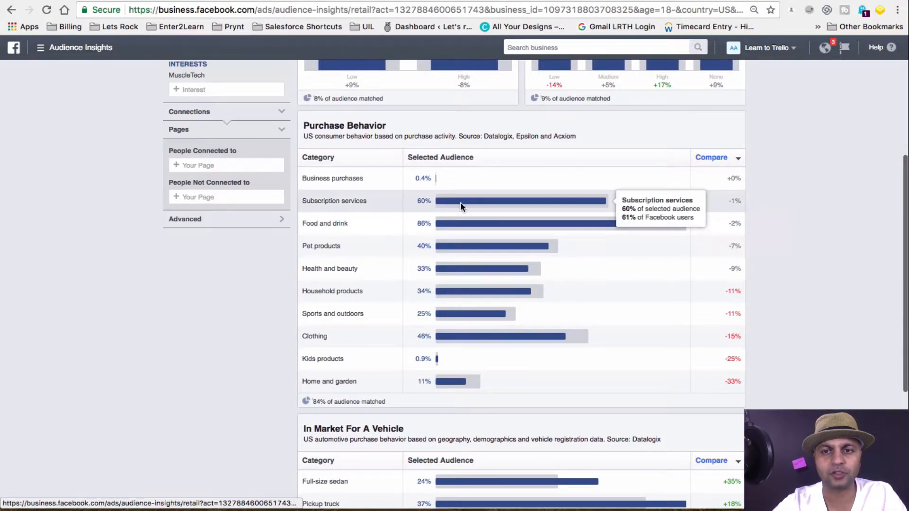
# - Examine the In Market For A Vehicle data for the MuscleTech audience, checking the Full-size SUV and Pickup truck categories
pyautogui.scroll(-4, 460, 202)
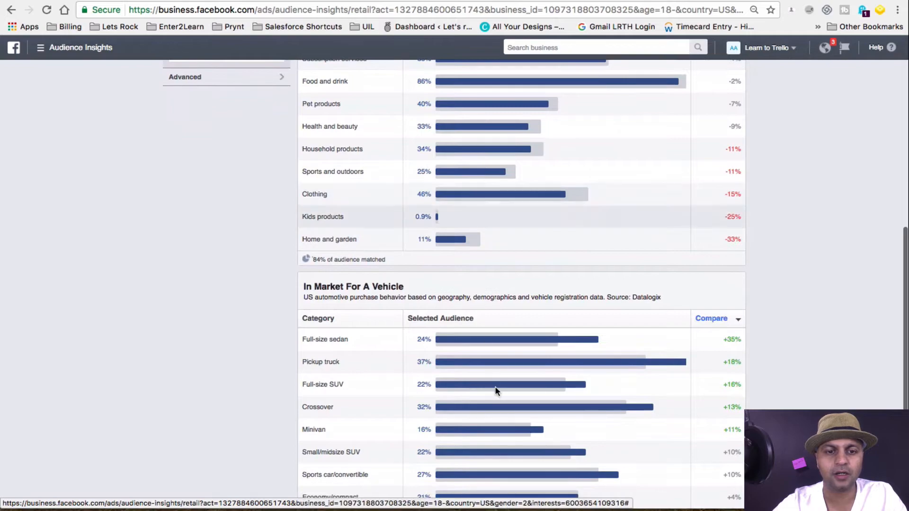
pyautogui.scroll(-2, 496, 389)
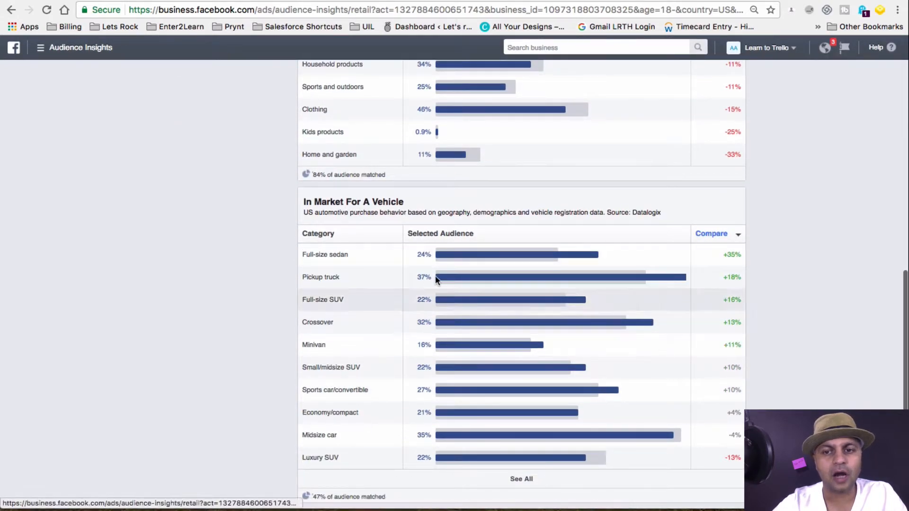
pyautogui.moveTo(532, 298)
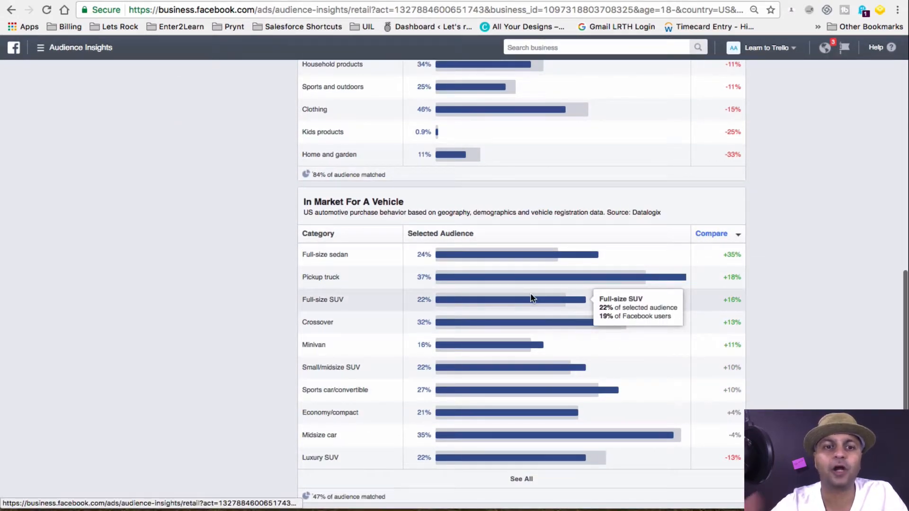
pyautogui.moveTo(500, 277)
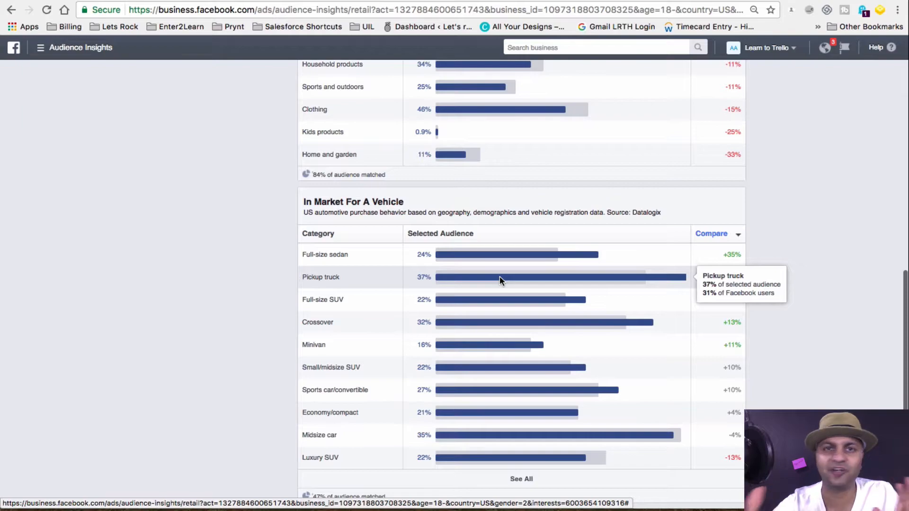
# - Show the audience's page likes and copy Critical Bench from Recreation/Sports into the Google Docs notes on its own line
pyautogui.scroll(9, 499, 277)
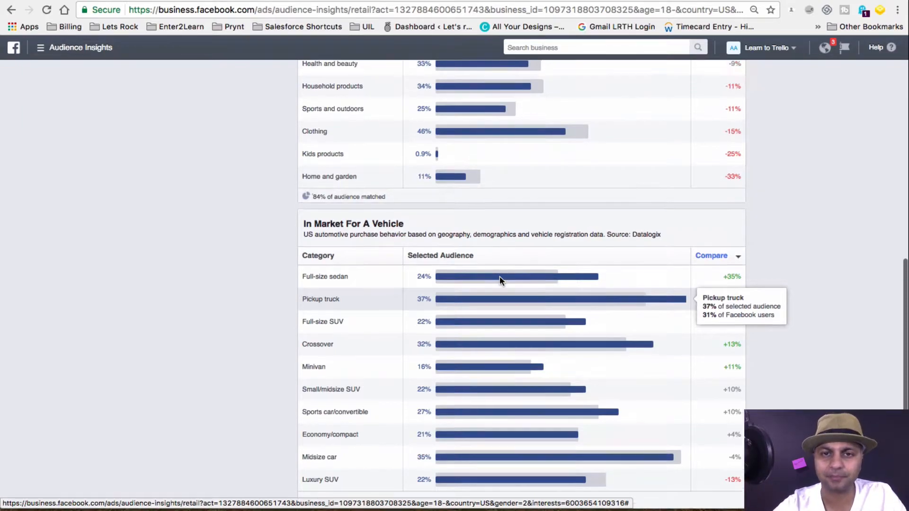
pyautogui.scroll(1, 499, 277)
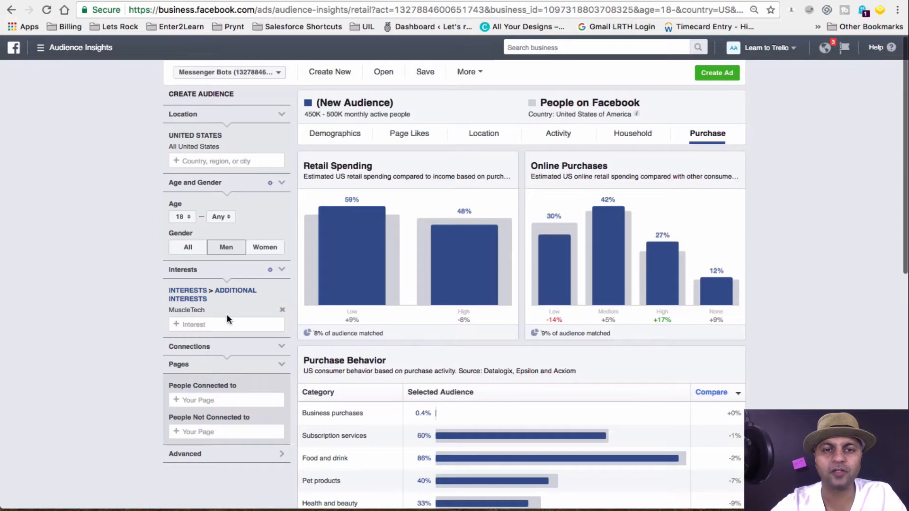
pyautogui.click(423, 142)
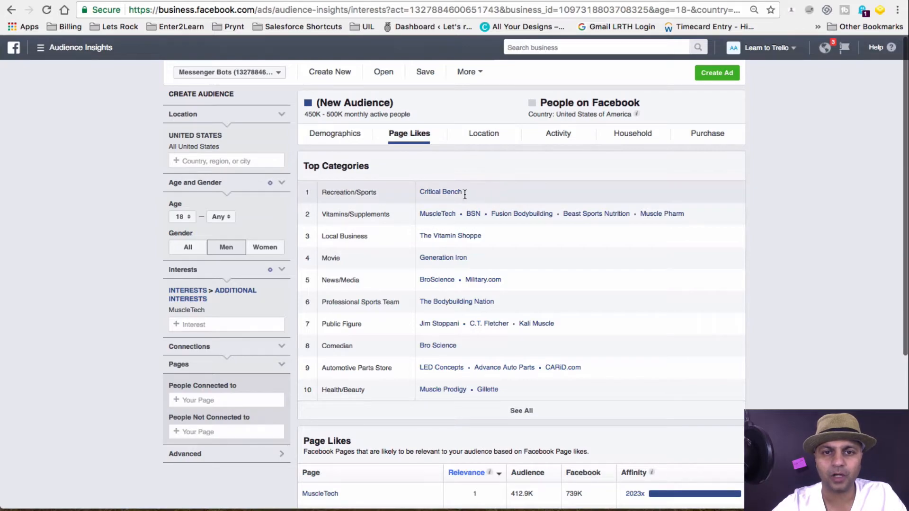
pyautogui.moveTo(478, 196); pyautogui.dragTo(418, 194)
pyautogui.press('super+c')
pyautogui.hotkey('ctrl', 'Tab')
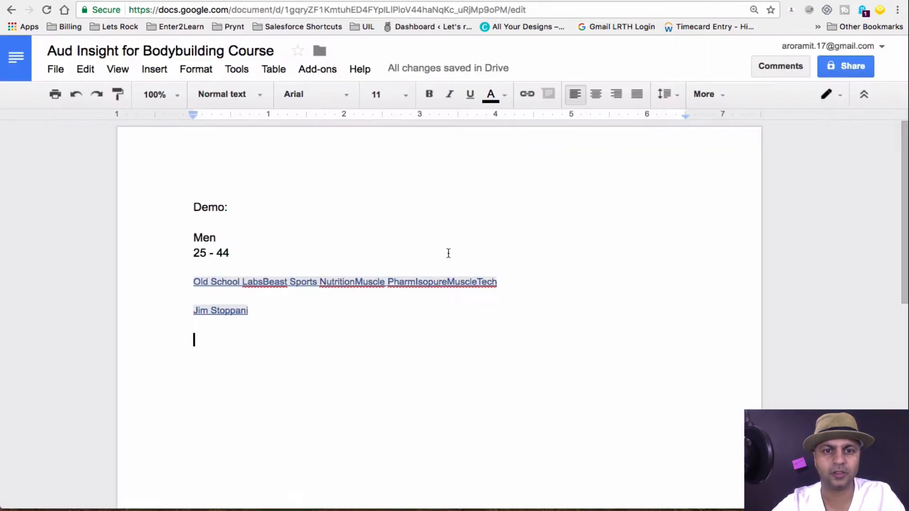
pyautogui.press('super+v')
pyautogui.press('Return')
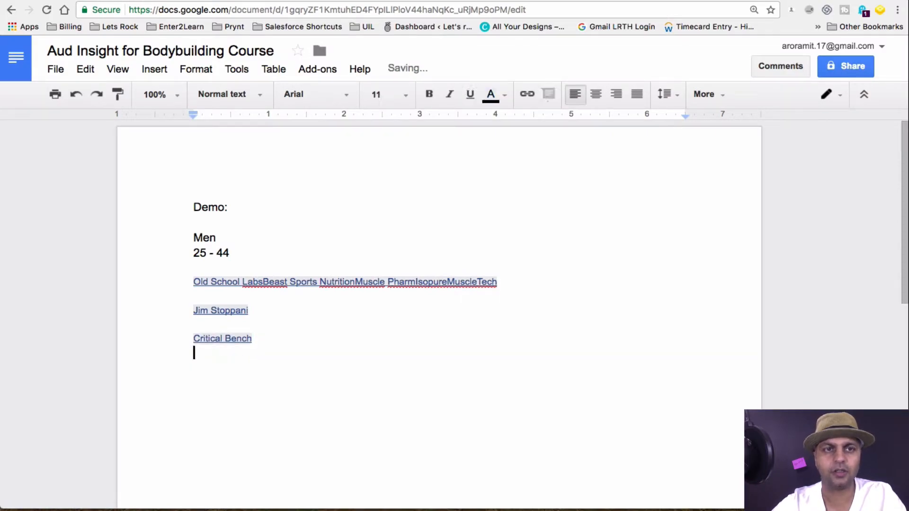
# - Copy the Vitamins/Supplements pages MuscleTech, BSN, Fusion Bodybuilding, Beast Sports Nutrition and Muscle Pharm from Audience Insights into the notes under Critical Bench
pyautogui.hotkey('ctrl', 'shift', 'Tab')
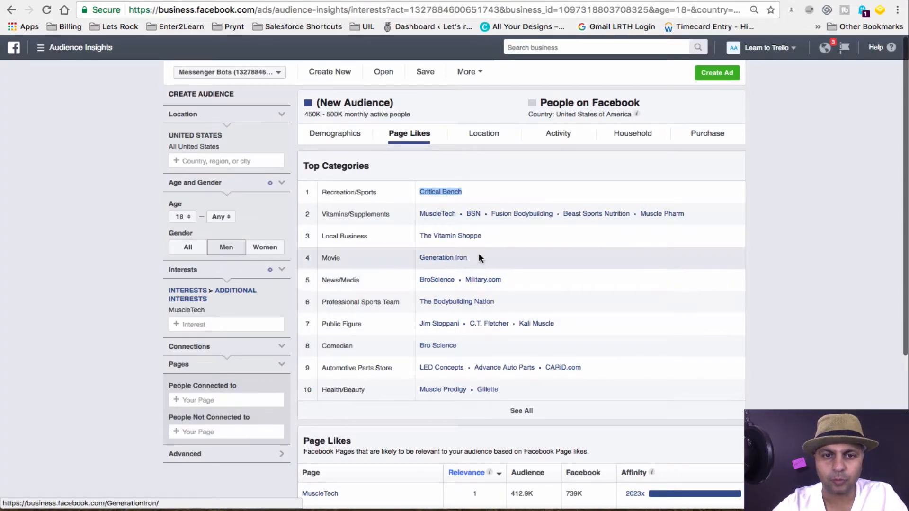
pyautogui.moveTo(692, 212); pyautogui.dragTo(426, 208)
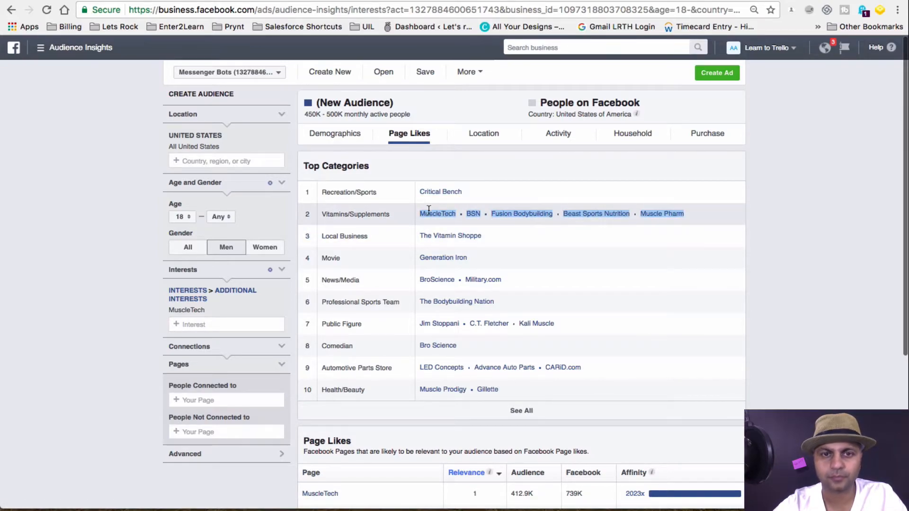
pyautogui.hotkey('ctrl', 'Tab')
pyautogui.write('MuscleTechBSNFusion BodybuildingBeast Sports NutritionMuscle Pharm')
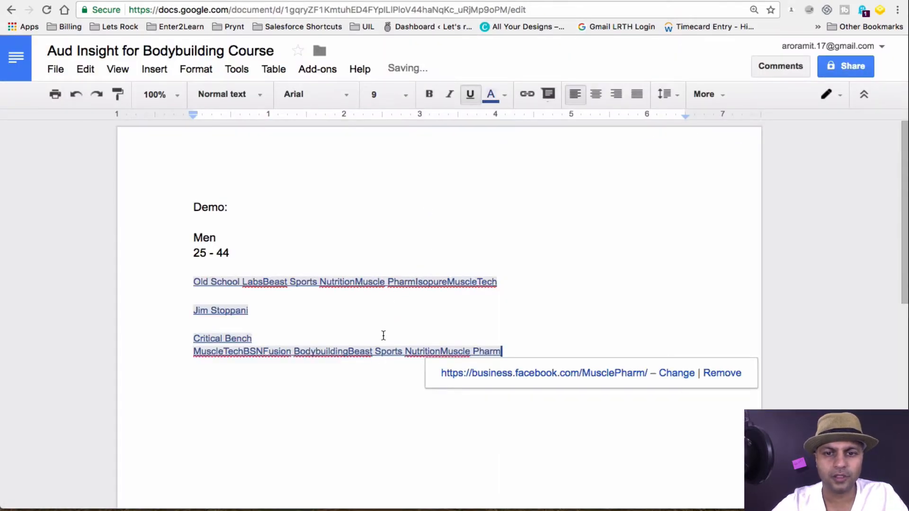
pyautogui.press('Return')
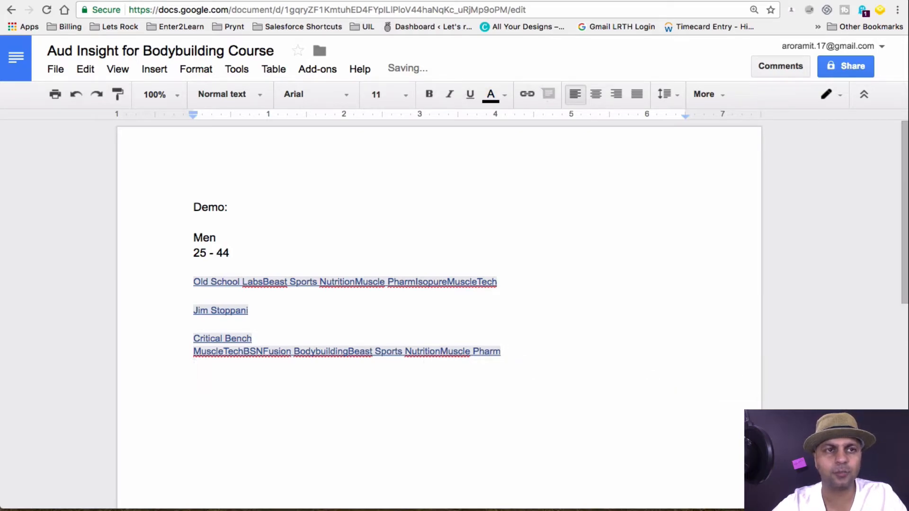
# - Copy the Public Figure pages Jim Stoppani, C.T. Fletcher and Kali Muscle from Audience Insights into the notes below the supplement brands
pyautogui.hotkey('ctrl', 'shift', 'Tab')
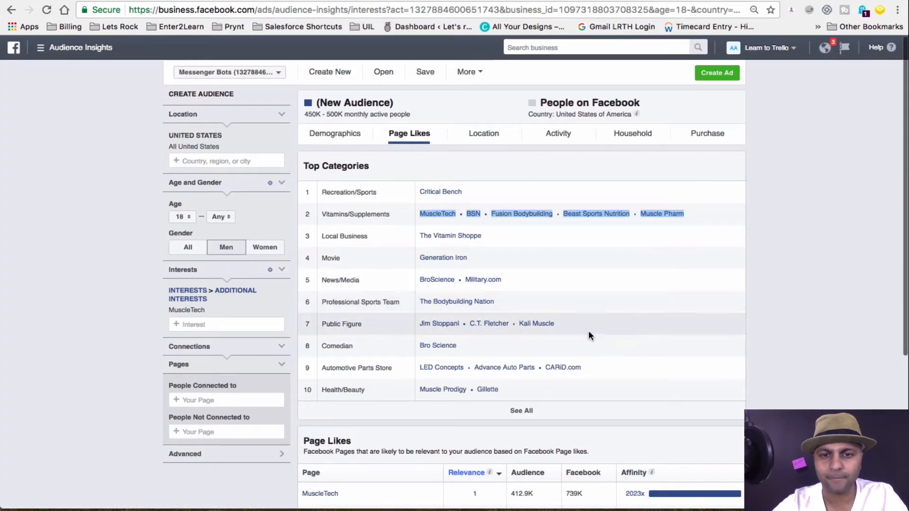
pyautogui.moveTo(587, 327); pyautogui.dragTo(422, 325)
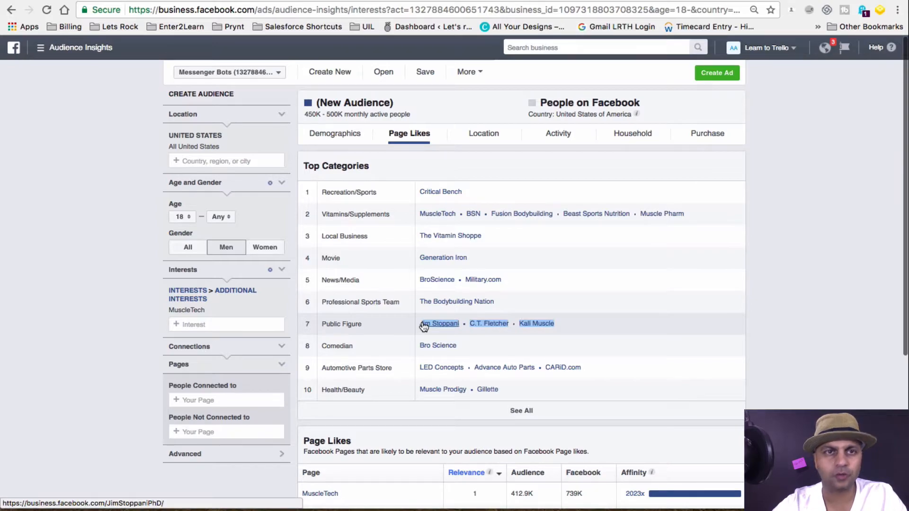
pyautogui.hotkey('ctrl', 'Tab')
pyautogui.write('im StoppaniC.T. FletcherKali Muscle')
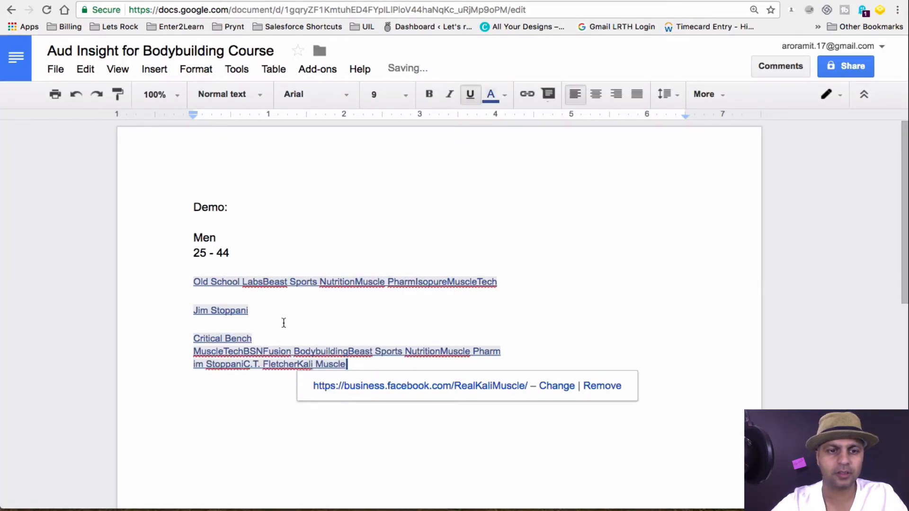
# - Delete the separate Jim Stoppani line above Critical Bench in the notes, along with its empty line
pyautogui.moveTo(264, 315); pyautogui.dragTo(188, 310)
pyautogui.press('BackSpace')
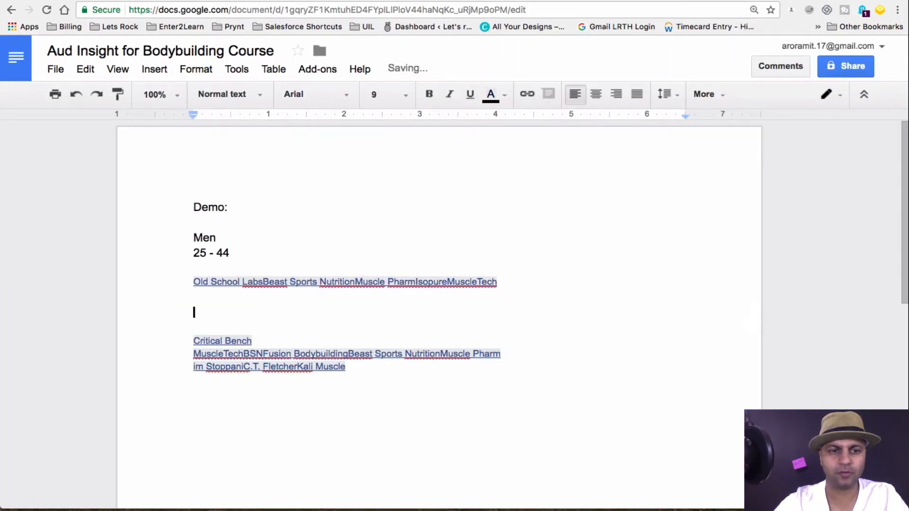
pyautogui.press('BackSpace')
# - Expand all top categories in Audience Insights and copy Official Muscular Development Magazine, Flex Magazine and Men's Fitness into the notes under the first brand line
pyautogui.hotkey('ctrl', 'shift', 'Tab')
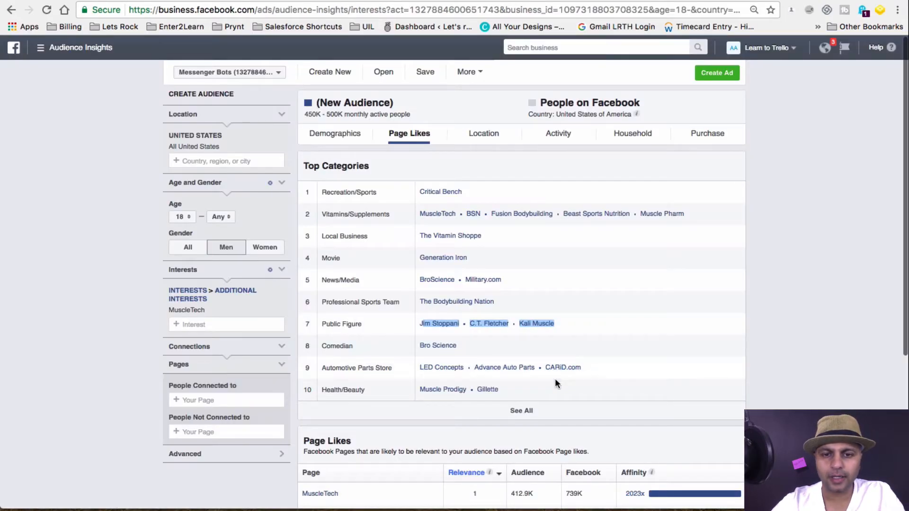
pyautogui.scroll(-3, 555, 379)
pyautogui.click(522, 346)
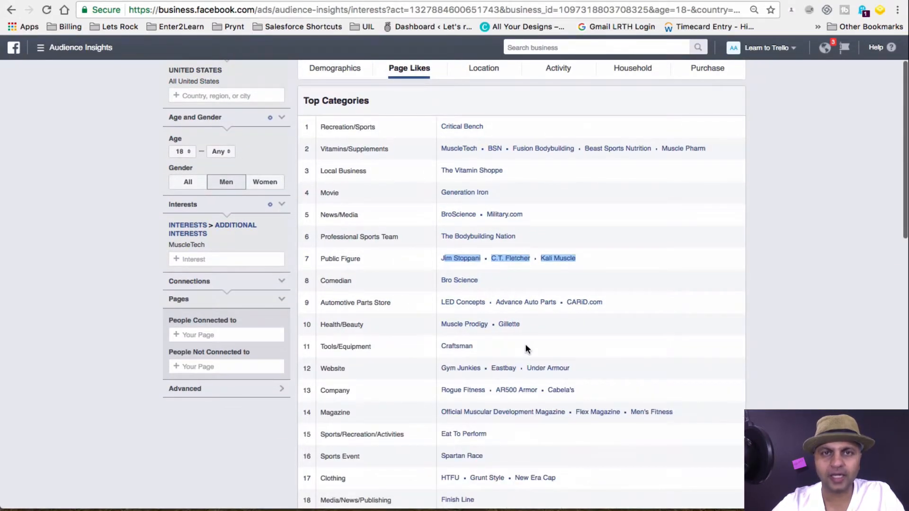
pyautogui.scroll(-4, 524, 344)
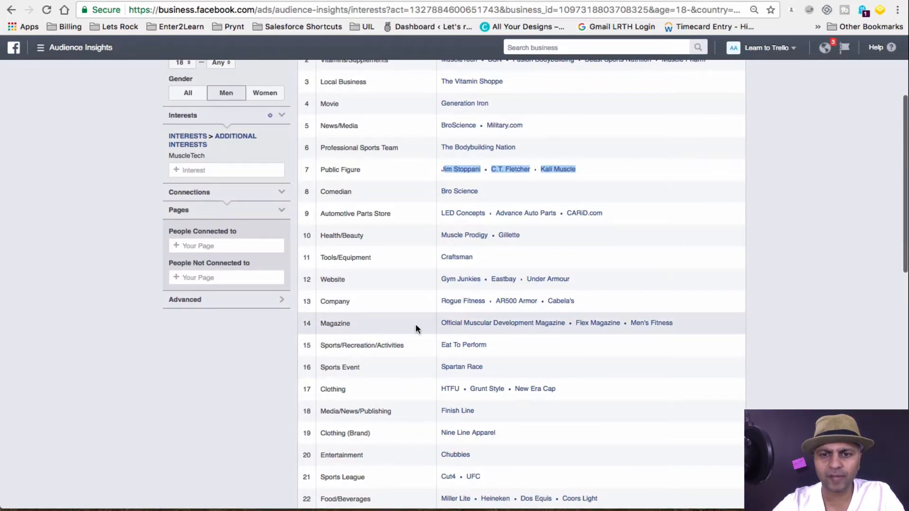
pyautogui.moveTo(678, 324); pyautogui.dragTo(443, 325)
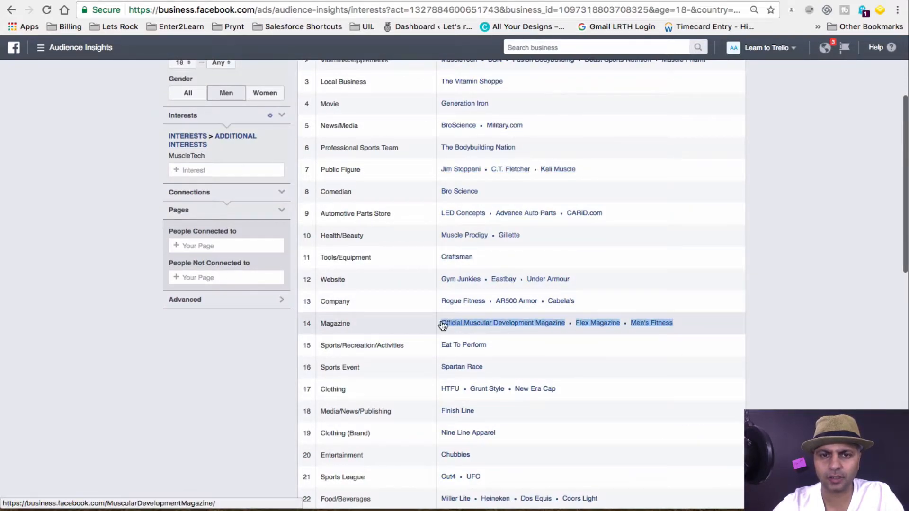
pyautogui.press('super+c')
pyautogui.hotkey('ctrl', 'Tab')
pyautogui.press('super+v')
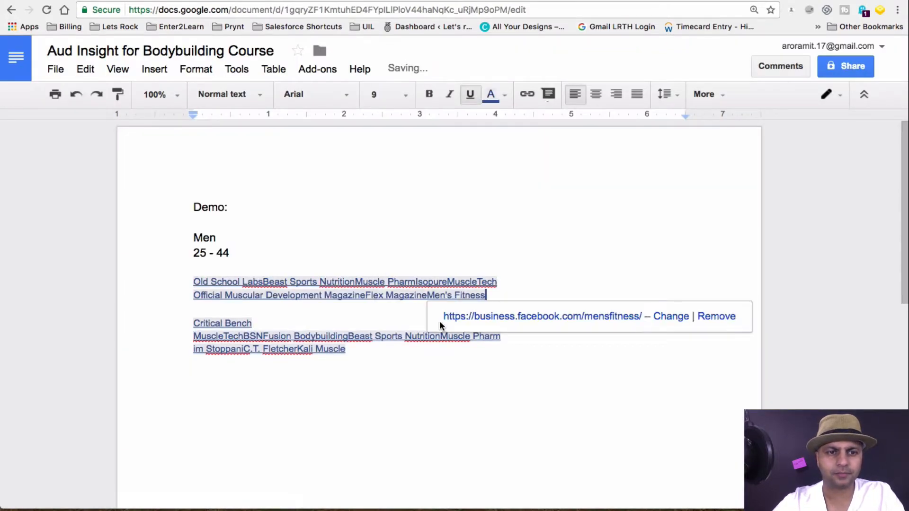
pyautogui.press('Return')
# - Replace the MuscleTech interest in the Audience Insights audience with Jim Stoppani
pyautogui.hotkey('ctrl', 'shift', 'Tab')
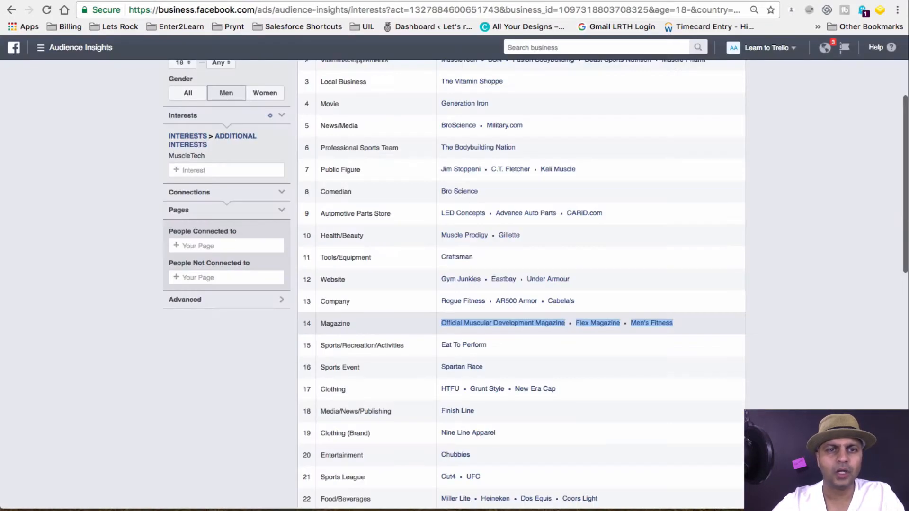
pyautogui.scroll(4, 670, 310)
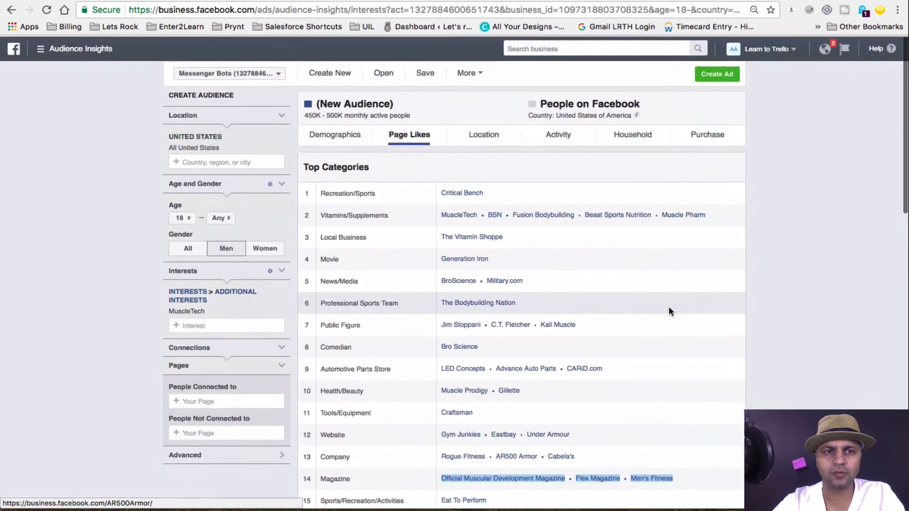
pyautogui.scroll(-4, 668, 306)
pyautogui.hotkey('ctrl', 'Tab')
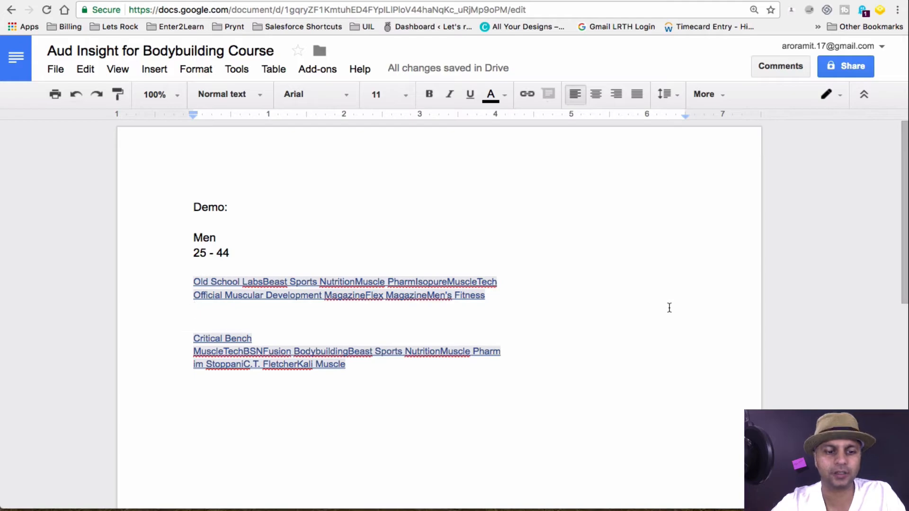
pyautogui.hotkey('ctrl', 'Tab')
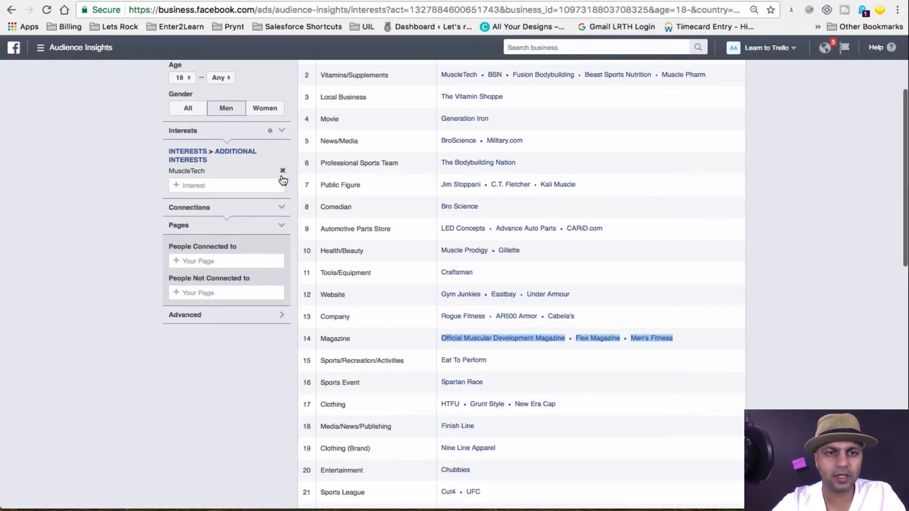
pyautogui.click(282, 172)
pyautogui.click(214, 154)
pyautogui.write('Jim Sto')
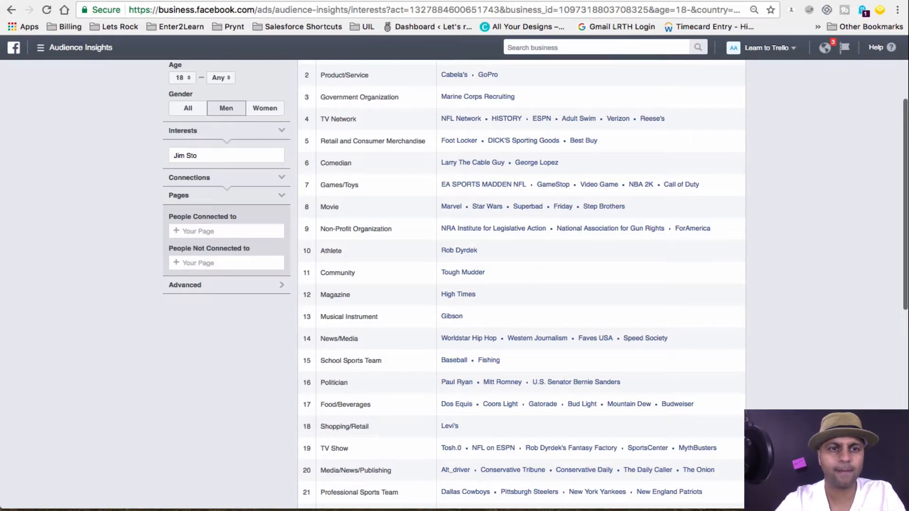
pyautogui.write('p')
pyautogui.click(194, 170)
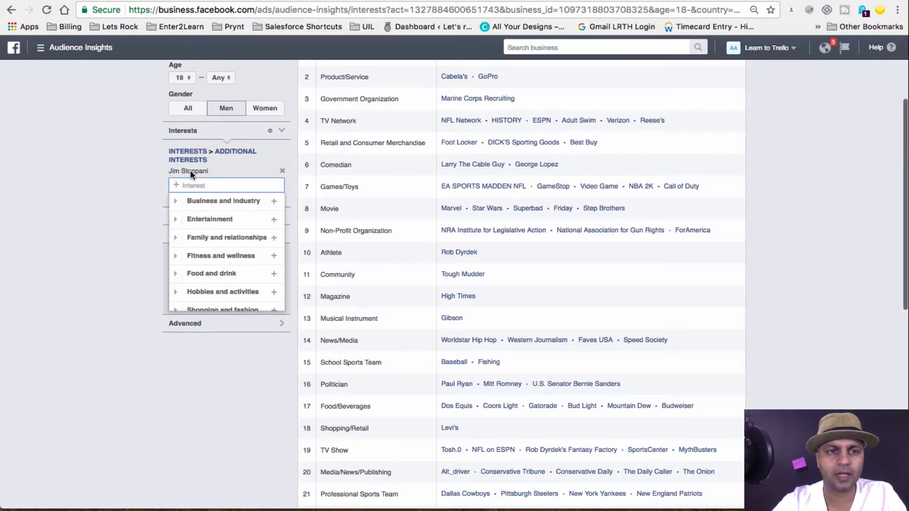
pyautogui.click(118, 192)
# - Look through the Jim Stoppani audience's top categories and copy Sheer Strength Labs from Health/Beauty into the notes below the magazines
pyautogui.scroll(5, 708, 231)
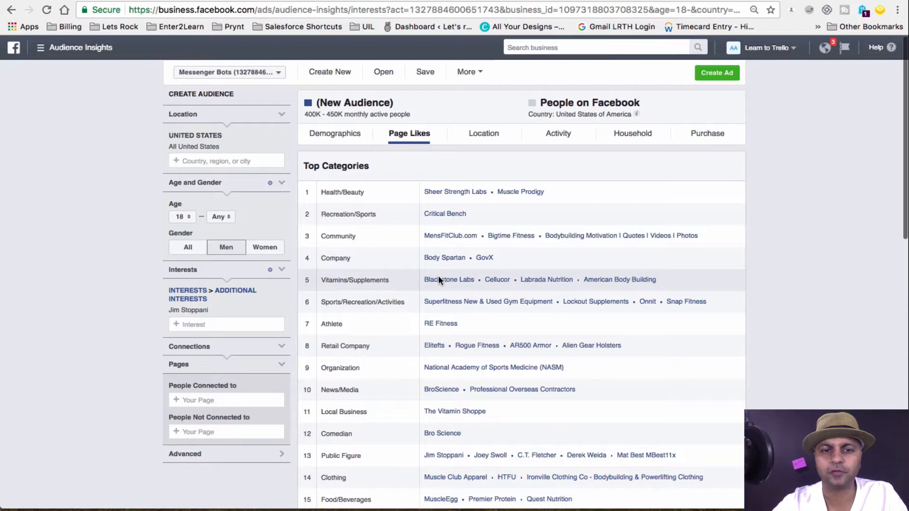
pyautogui.scroll(-8, 439, 278)
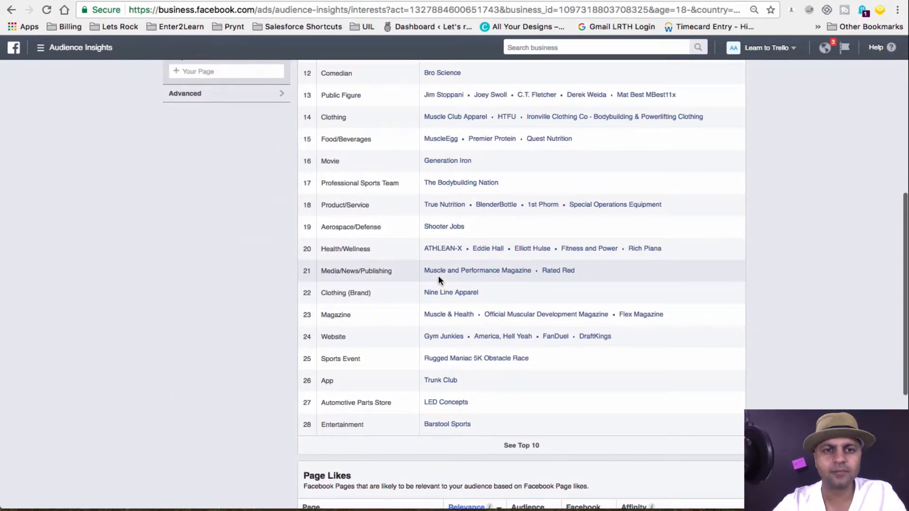
pyautogui.scroll(8, 439, 279)
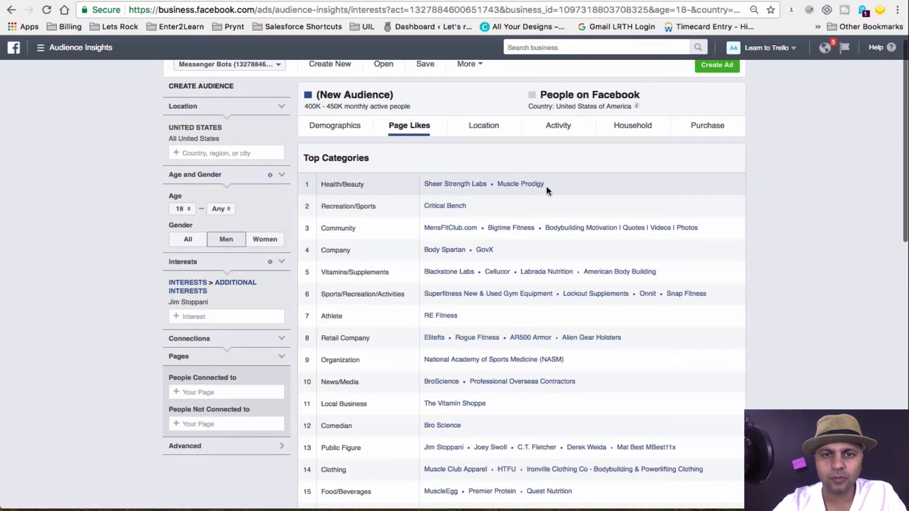
pyautogui.moveTo(487, 185); pyautogui.dragTo(425, 185)
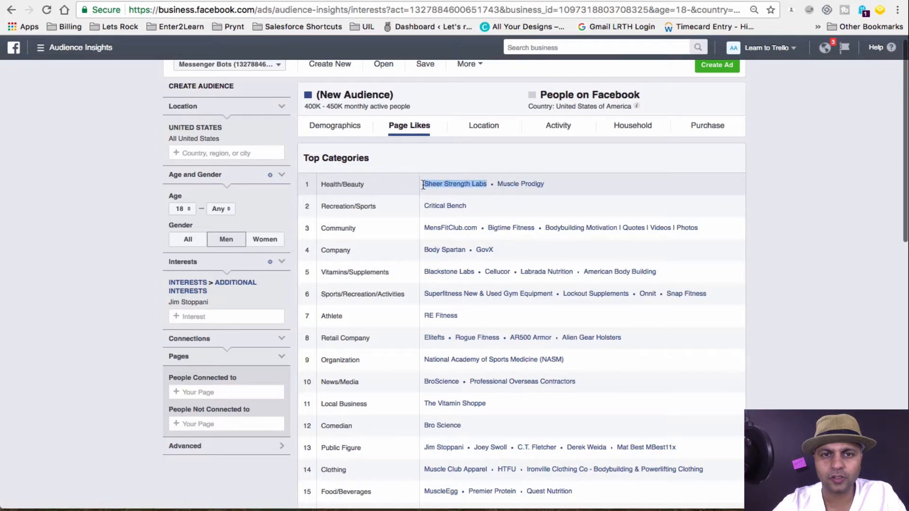
pyautogui.hotkey('ctrl', 'Tab')
pyautogui.press('super+v')
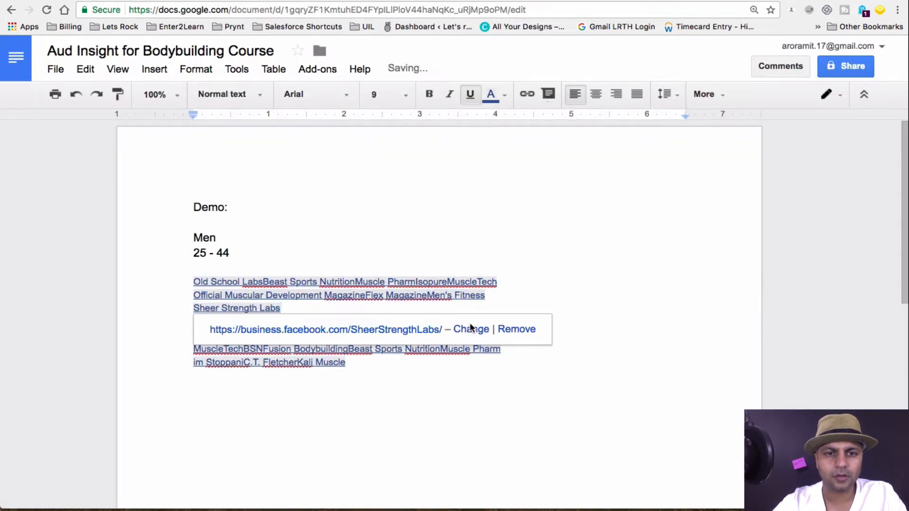
pyautogui.press('Return')
# - Copy Body Spartan from the Company category into the notes under Sheer Strength Labs and return to the top categories
pyautogui.hotkey('ctrl', 'shift', 'Tab')
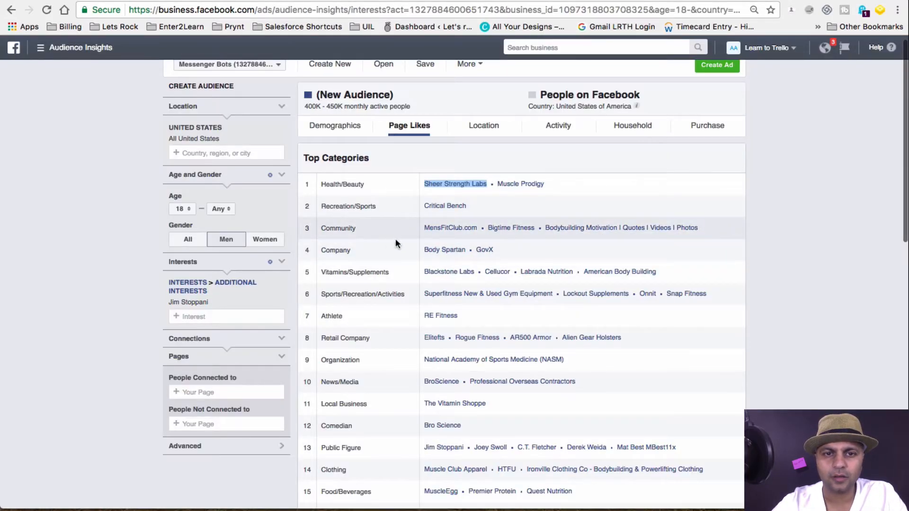
pyautogui.moveTo(465, 250); pyautogui.dragTo(424, 250)
pyautogui.hotkey('ctrl', 'Tab')
pyautogui.press('super+v')
pyautogui.press('Return')
pyautogui.hotkey('ctrl', 'shift', 'Tab')
pyautogui.scroll(-4, 575, 316)
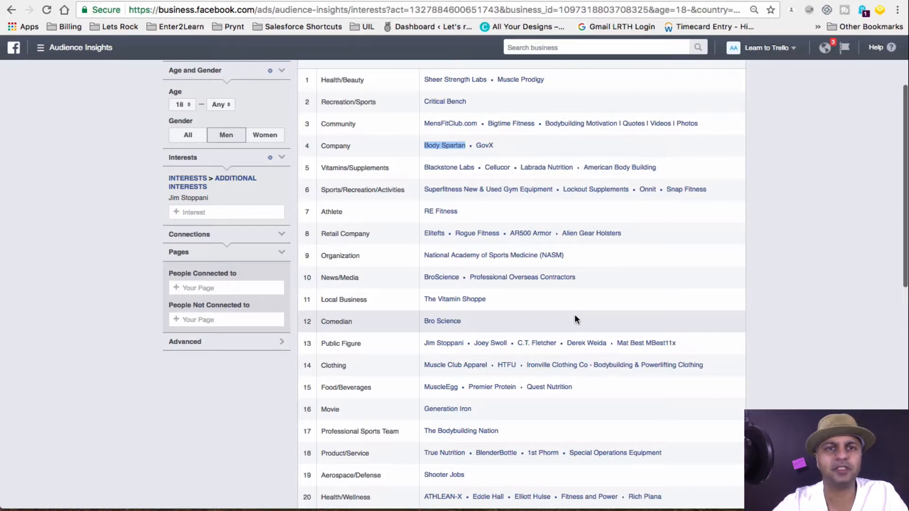
# - Collapse the Pages section of the audience filters and expand the Advanced targeting options
pyautogui.scroll(5, 575, 317)
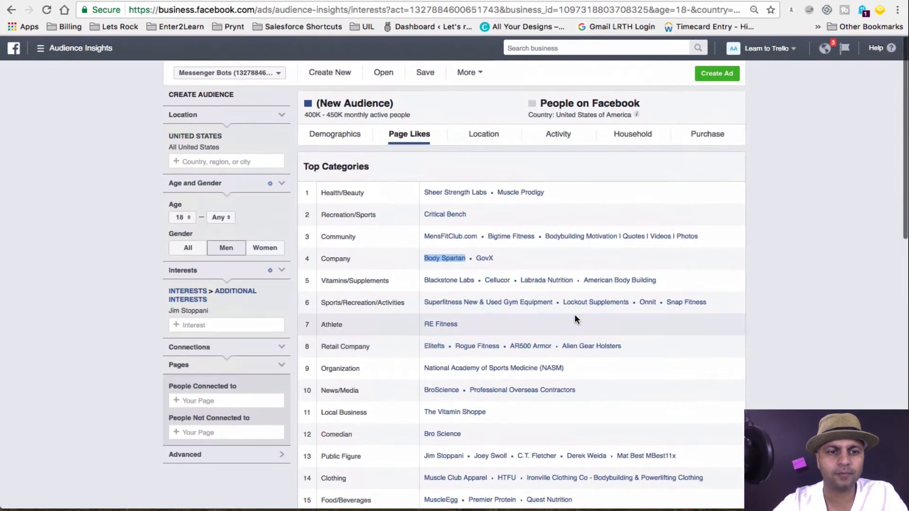
pyautogui.click(282, 369)
pyautogui.click(282, 369)
pyautogui.click(282, 369)
pyautogui.click(282, 389)
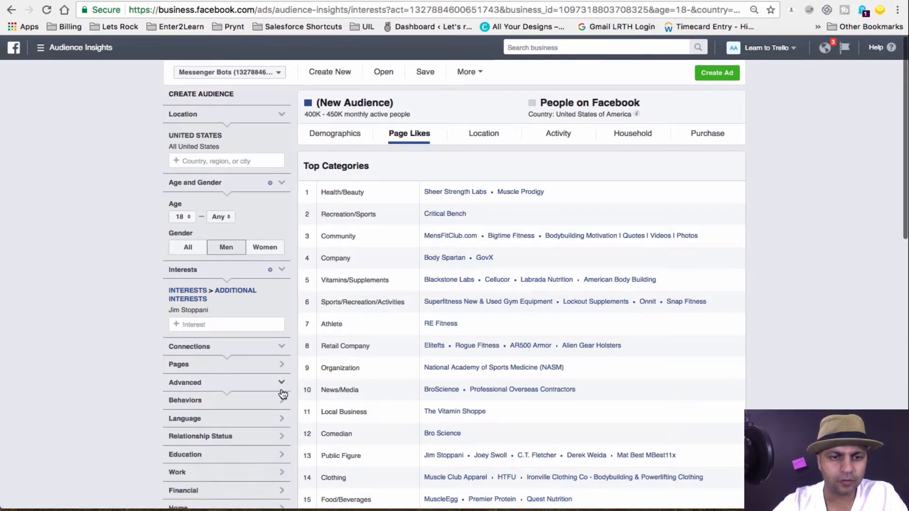
pyautogui.scroll(-2, 282, 393)
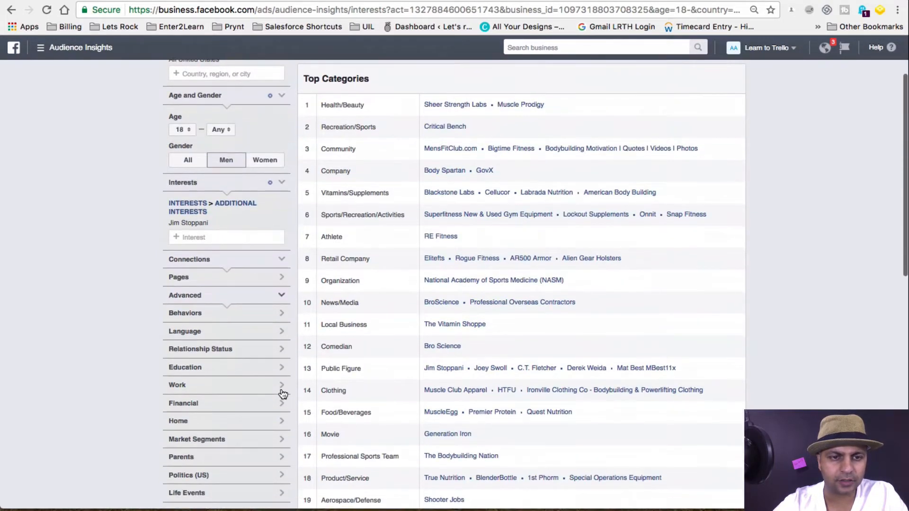
# - Add the behavior Financial > Spending methods > Active credit card user to the Jim Stoppani audience
pyautogui.click(282, 318)
pyautogui.click(205, 338)
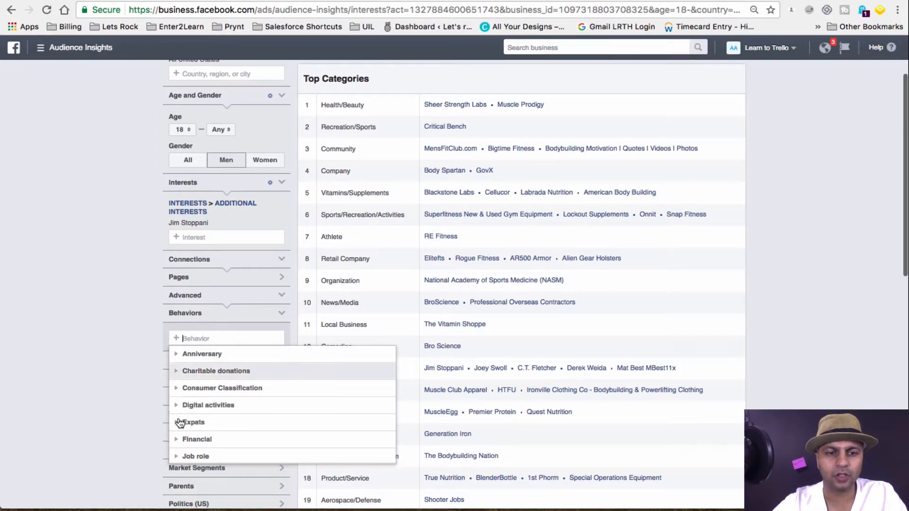
pyautogui.click(179, 440)
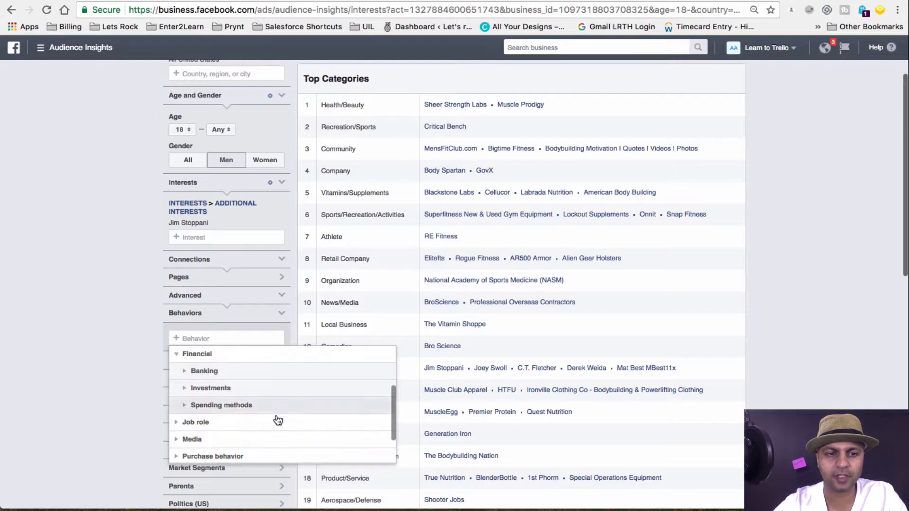
pyautogui.click(184, 405)
pyautogui.scroll(-5, 287, 378)
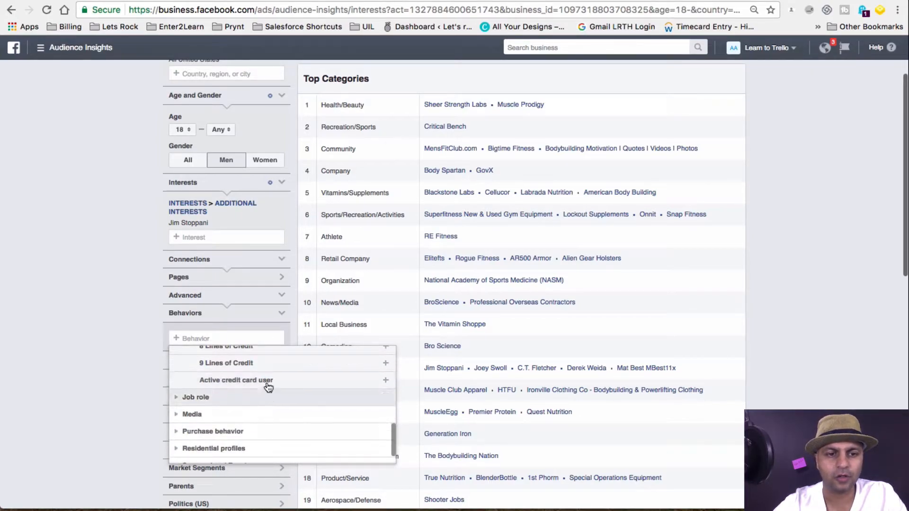
pyautogui.click(265, 380)
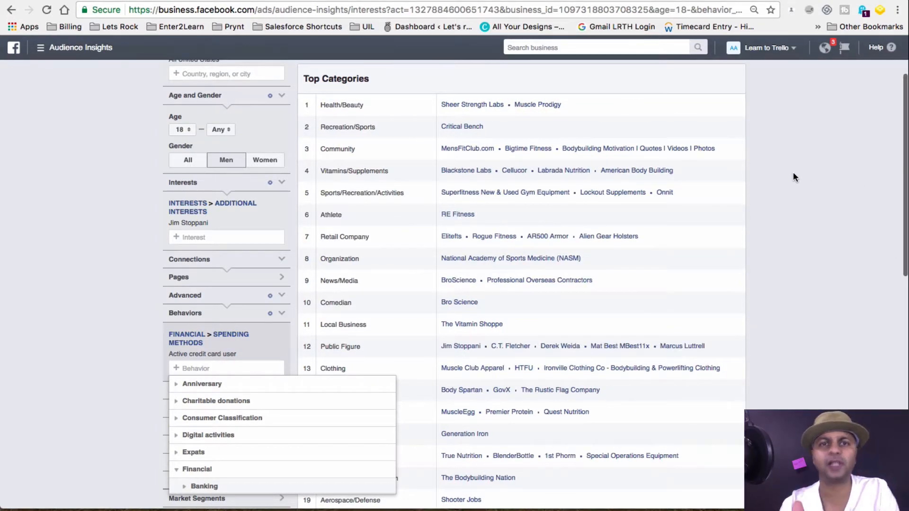
pyautogui.click(30, 333)
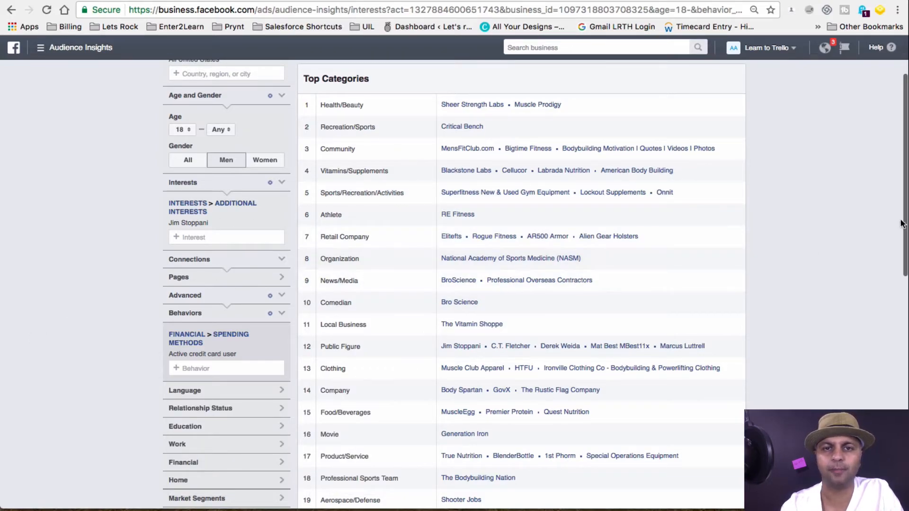
# - Check the audience size under Demographics, remove the Active credit card user behavior, and check the size again for comparison
pyautogui.scroll(3, 903, 226)
pyautogui.click(350, 139)
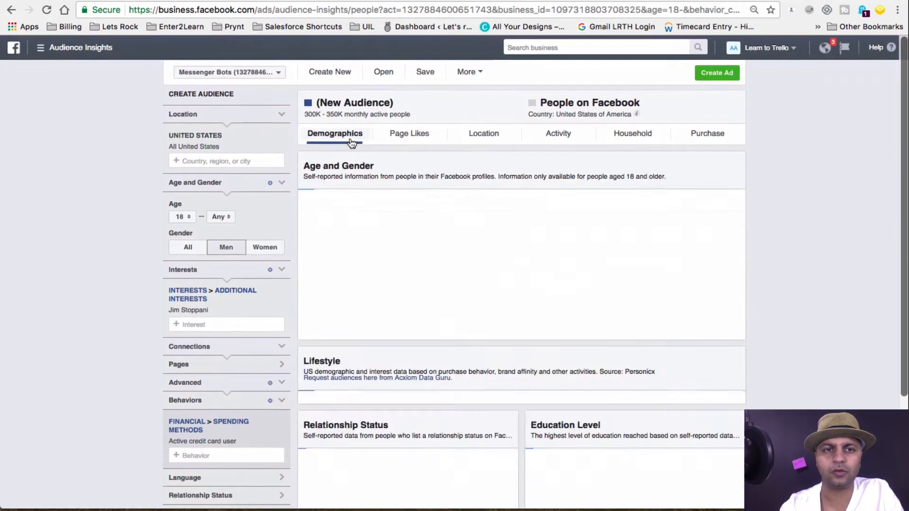
pyautogui.moveTo(306, 118); pyautogui.dragTo(344, 118)
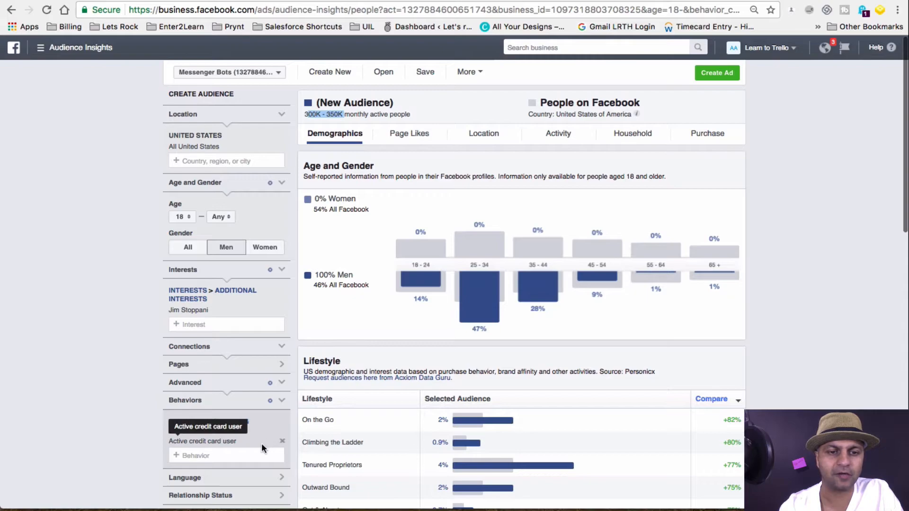
pyautogui.click(284, 442)
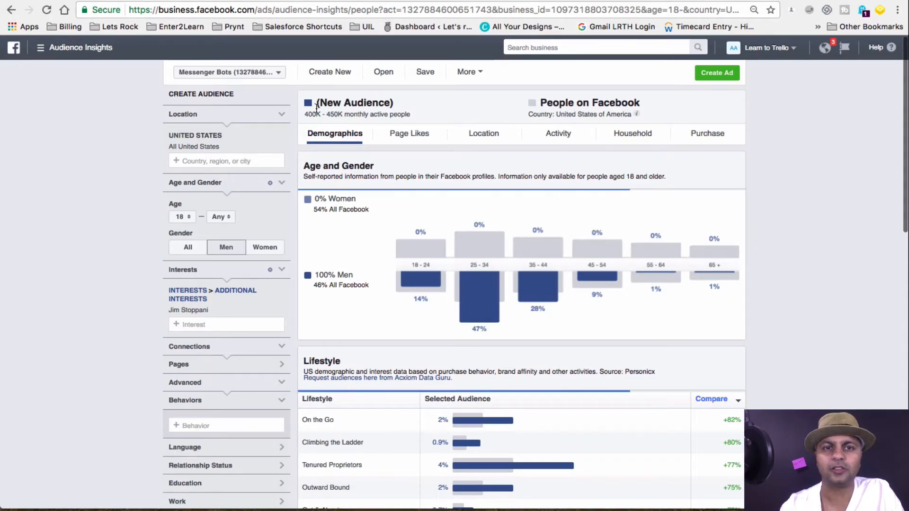
pyautogui.moveTo(304, 118); pyautogui.dragTo(341, 118)
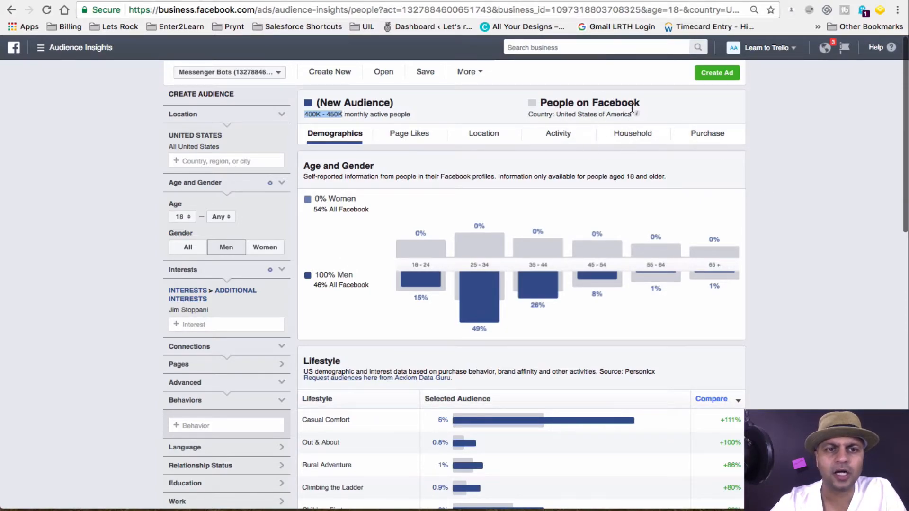
# - Remove the United States location from the audience and review the monthly active people and the age and gender chart
pyautogui.moveTo(636, 115)
pyautogui.moveTo(632, 116); pyautogui.dragTo(534, 118)
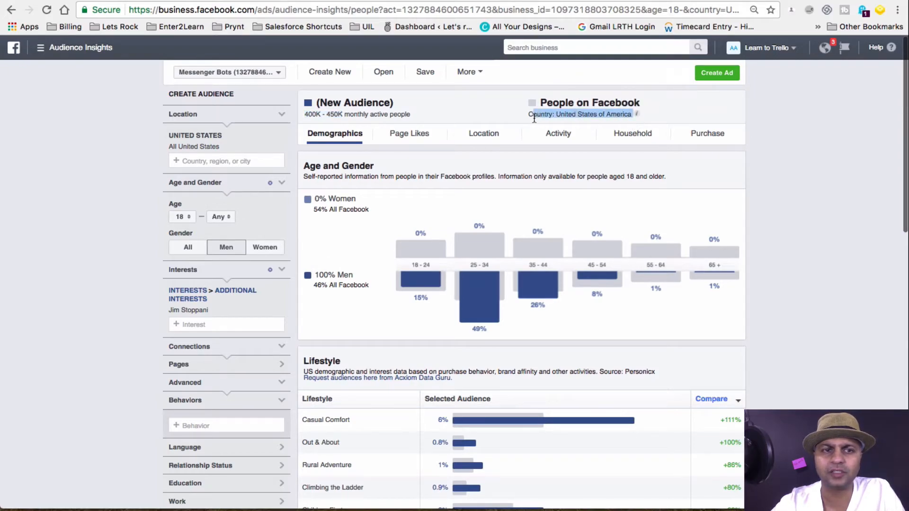
pyautogui.click(282, 148)
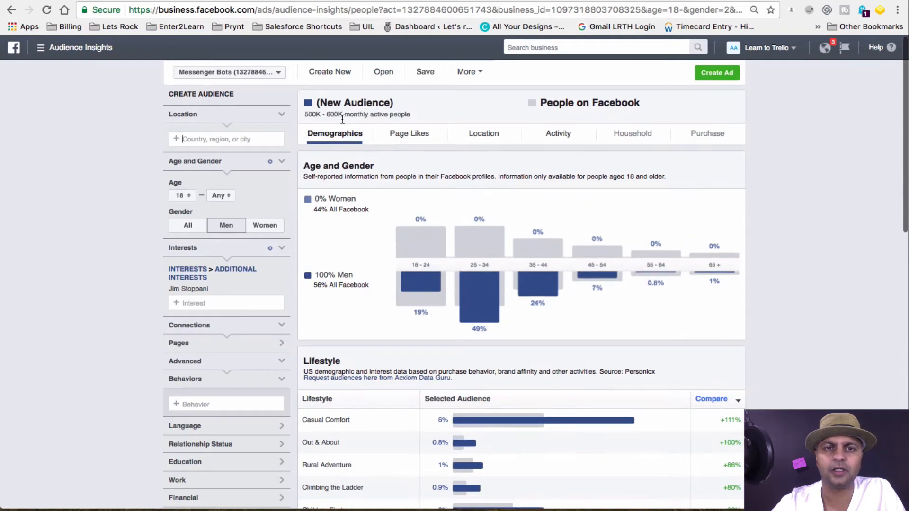
pyautogui.moveTo(306, 117); pyautogui.dragTo(359, 117)
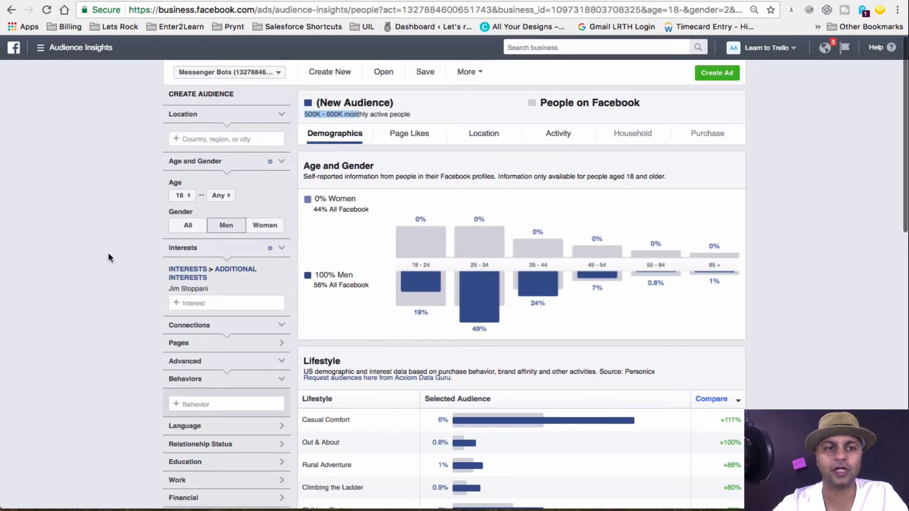
pyautogui.scroll(-3, 254, 161)
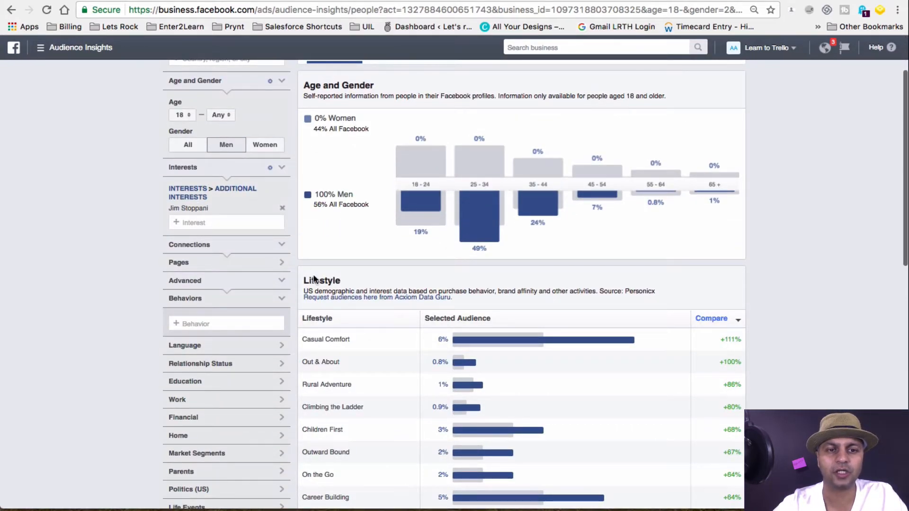
pyautogui.moveTo(647, 215)
pyautogui.scroll(3, 646, 211)
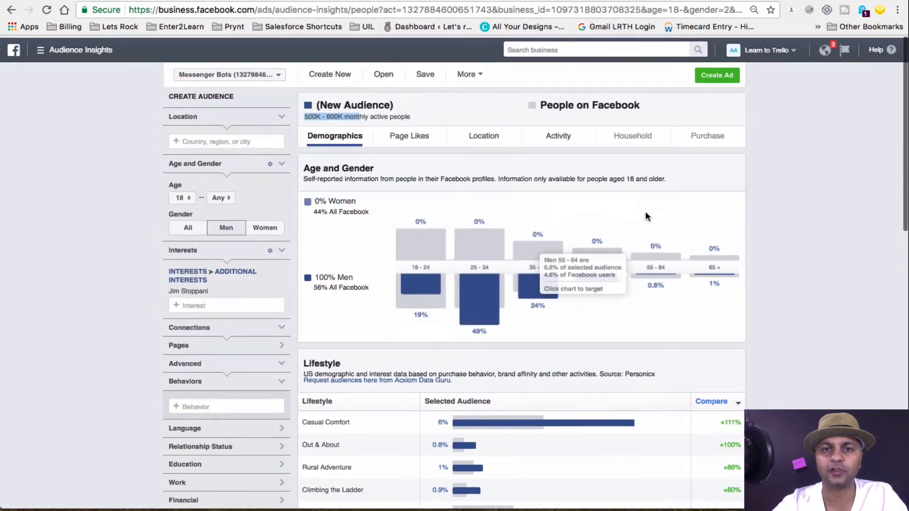
# - Replace the Jim Stoppani interest with Amy Porterfield
pyautogui.moveTo(284, 295)
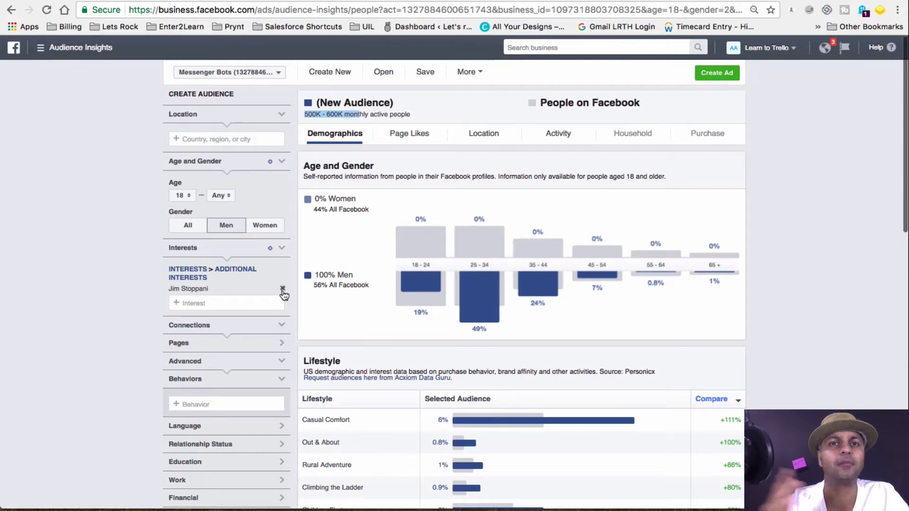
pyautogui.click(283, 290)
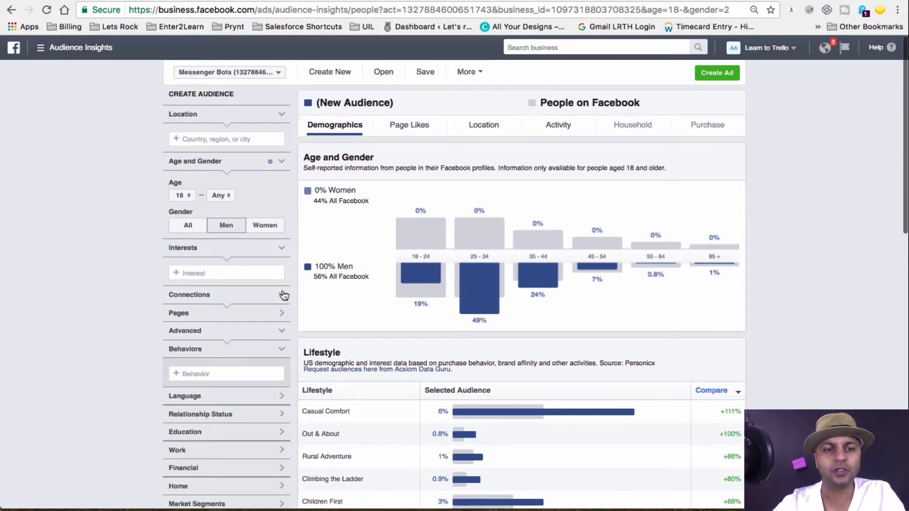
pyautogui.click(225, 274)
pyautogui.write('A')
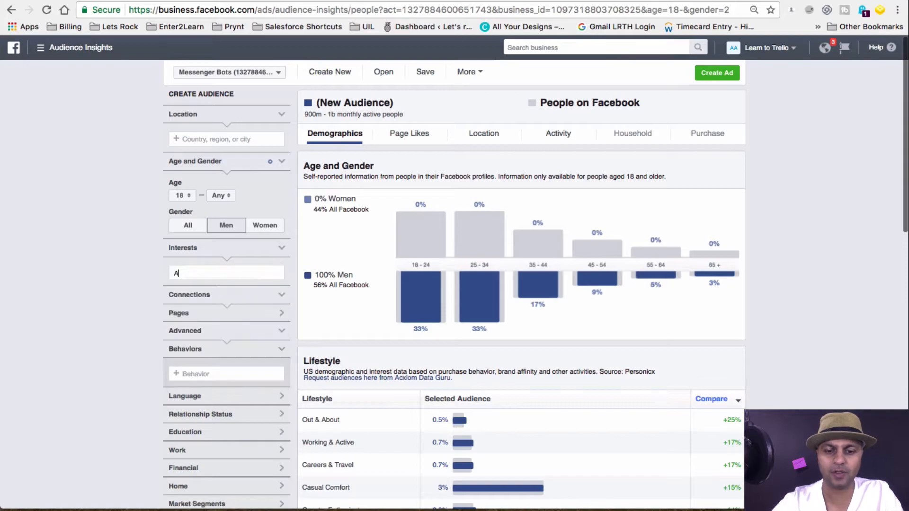
pyautogui.write('my Port')
pyautogui.click(215, 288)
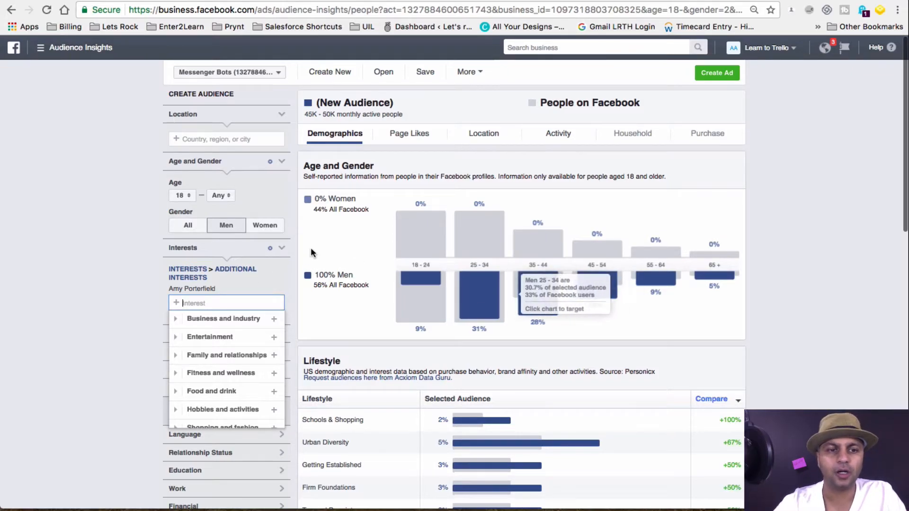
# - Set the gender to All to check the share of women, narrow it to Women, and view the audience's page likes
pyautogui.click(187, 224)
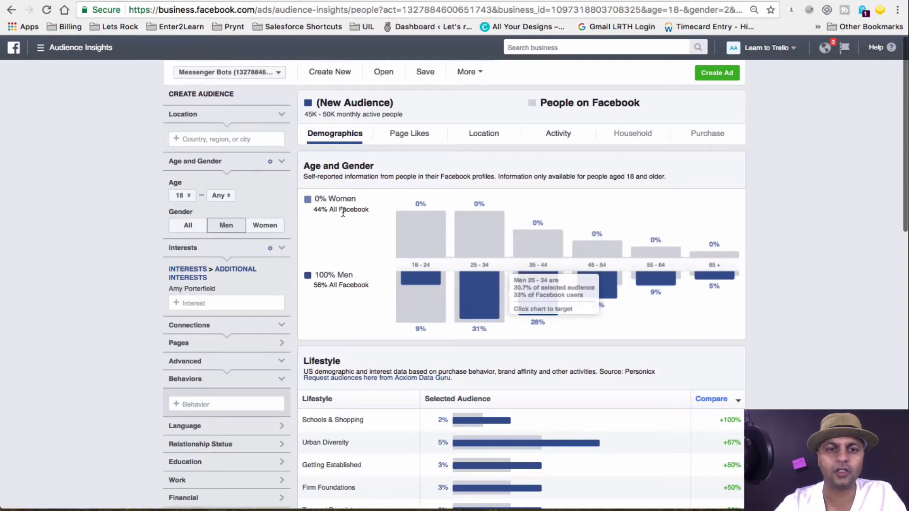
pyautogui.click(188, 227)
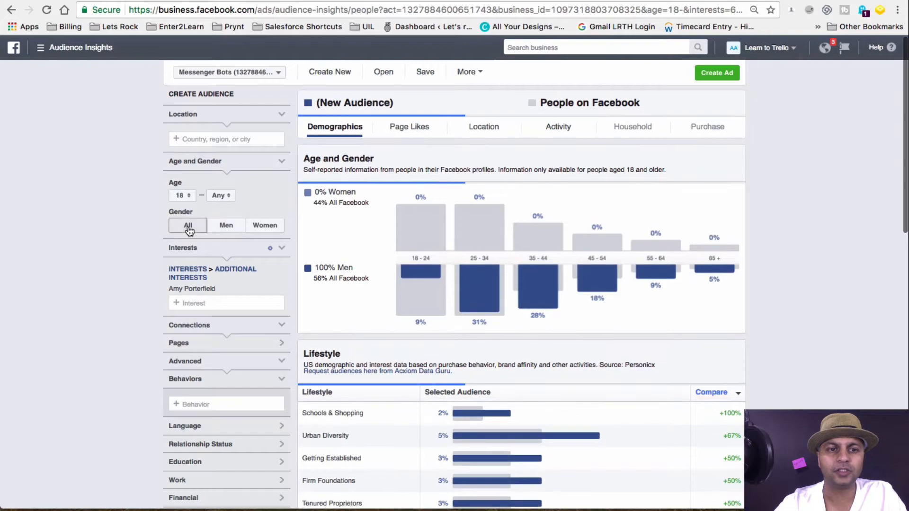
pyautogui.moveTo(361, 199); pyautogui.dragTo(310, 202)
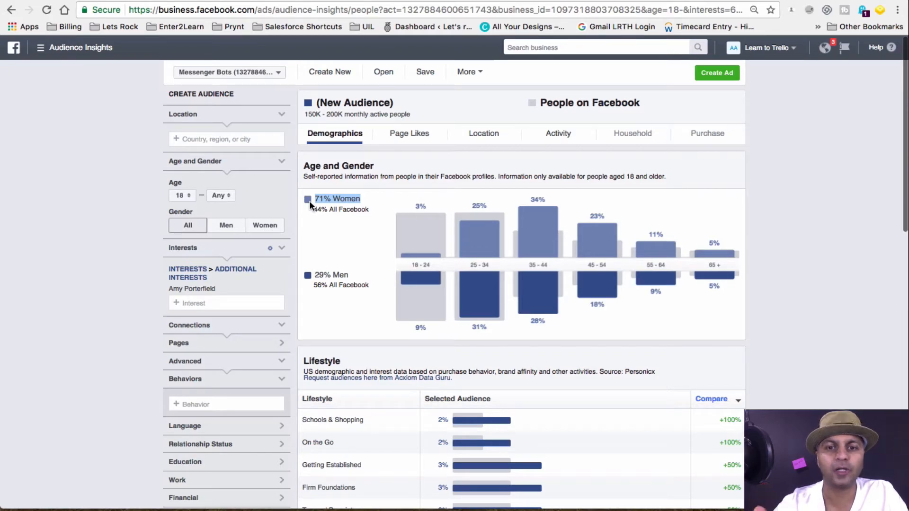
pyautogui.click(279, 226)
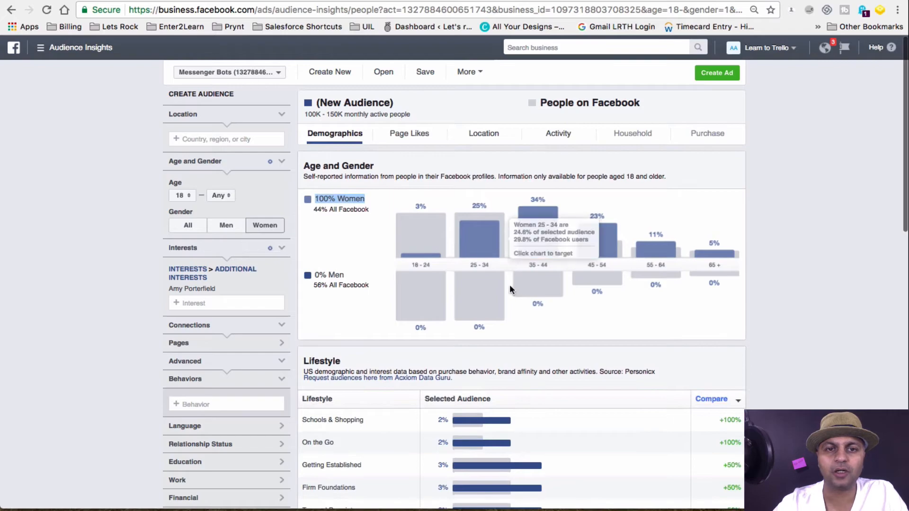
pyautogui.click(409, 140)
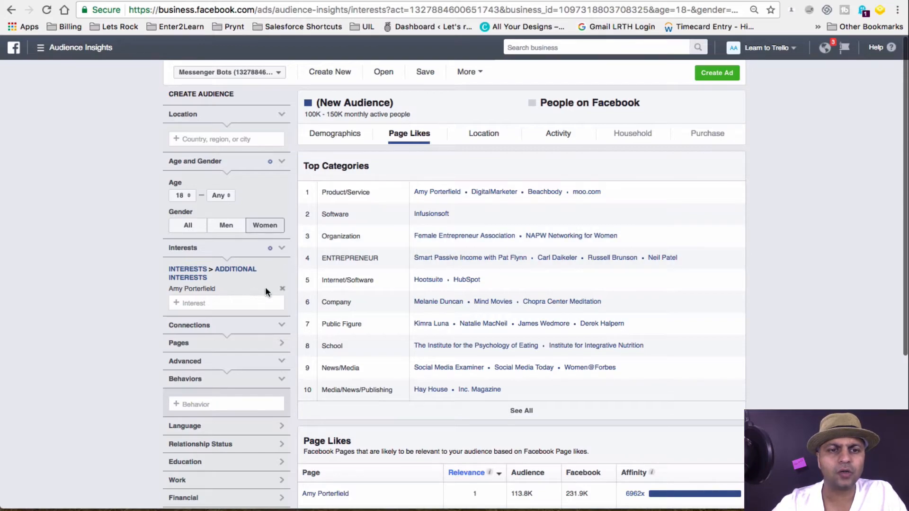
# - Replace the Amy Porterfield interest with Jim Stoppani and set the gender to Men
pyautogui.click(283, 289)
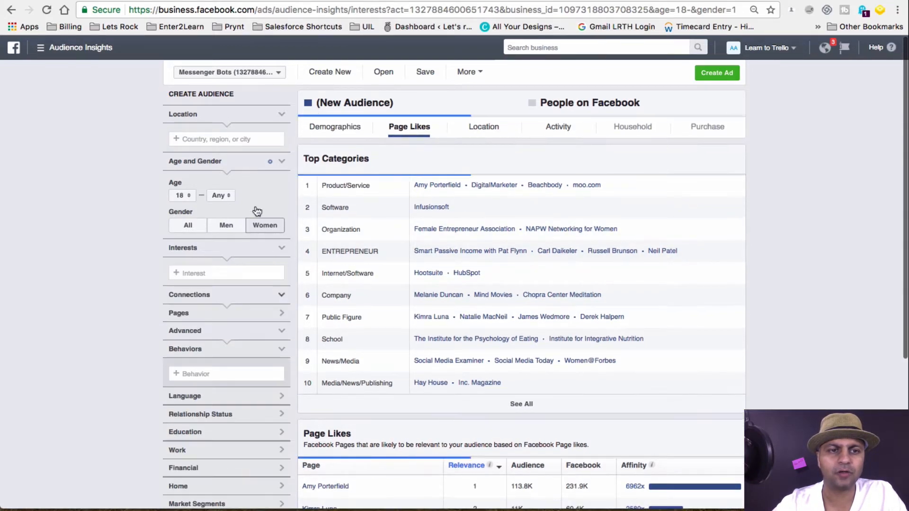
pyautogui.click(221, 225)
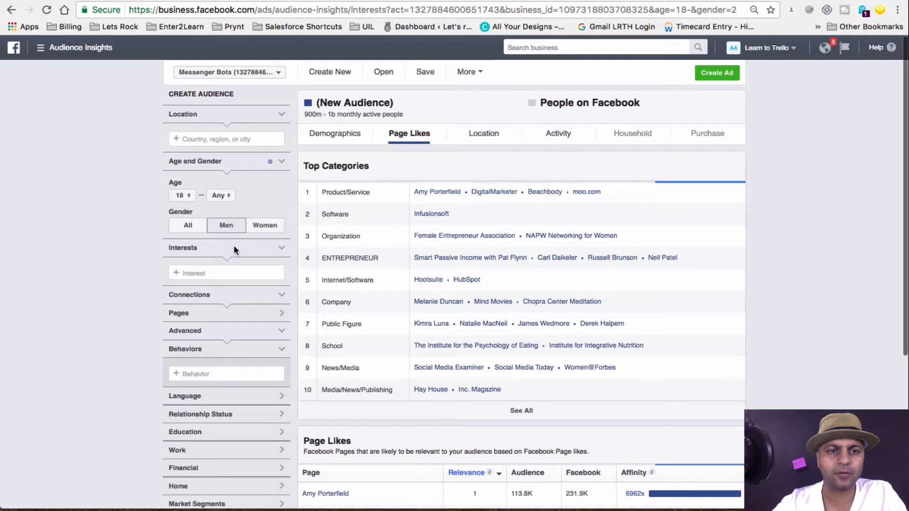
pyautogui.click(196, 273)
pyautogui.write('jim')
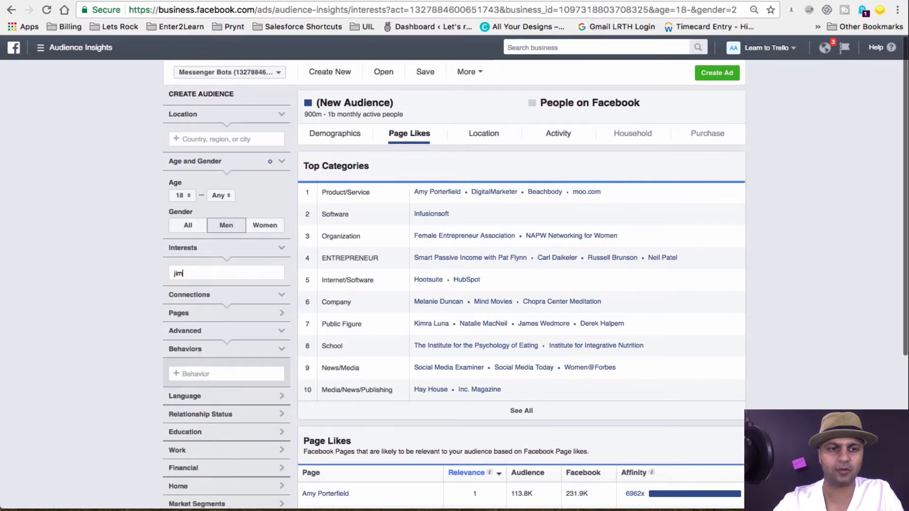
pyautogui.write(' sto')
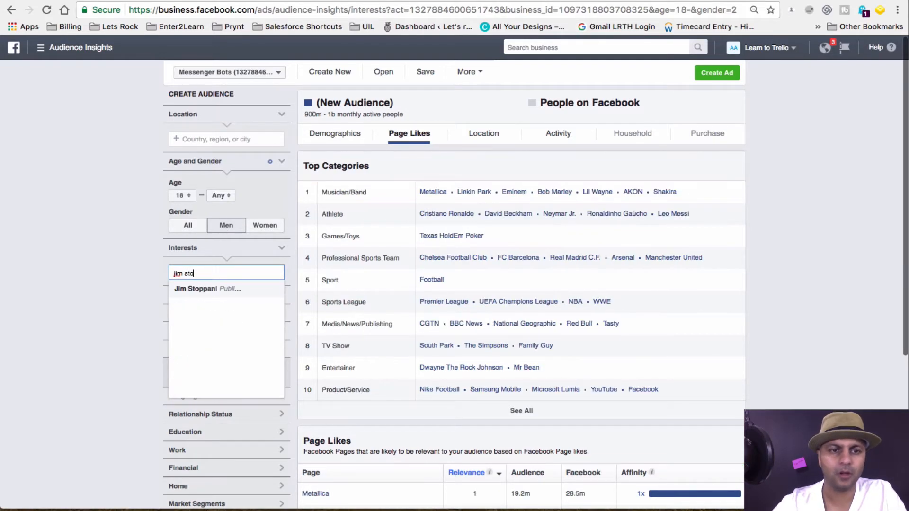
pyautogui.click(193, 290)
pyautogui.click(129, 315)
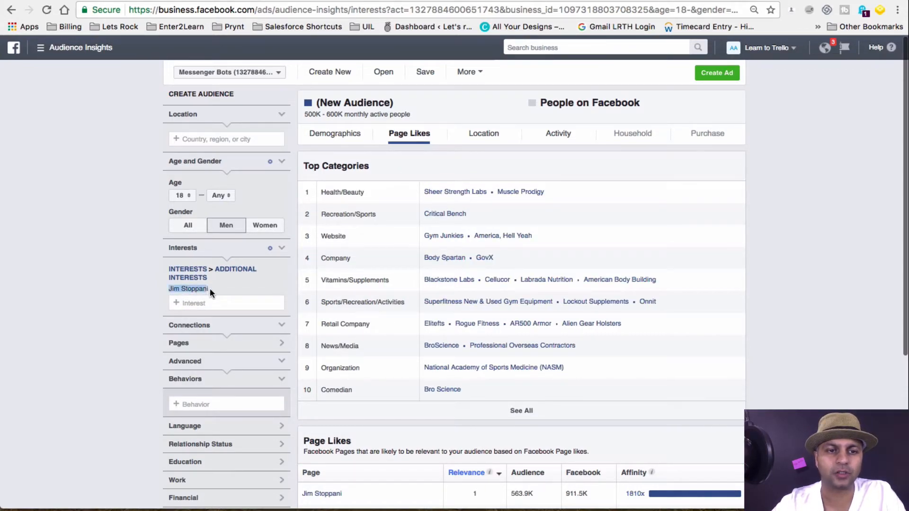
# - Look over the Jim Stoppani audience's demographics and its list of page likes ranked by relevance
pyautogui.click(388, 1)
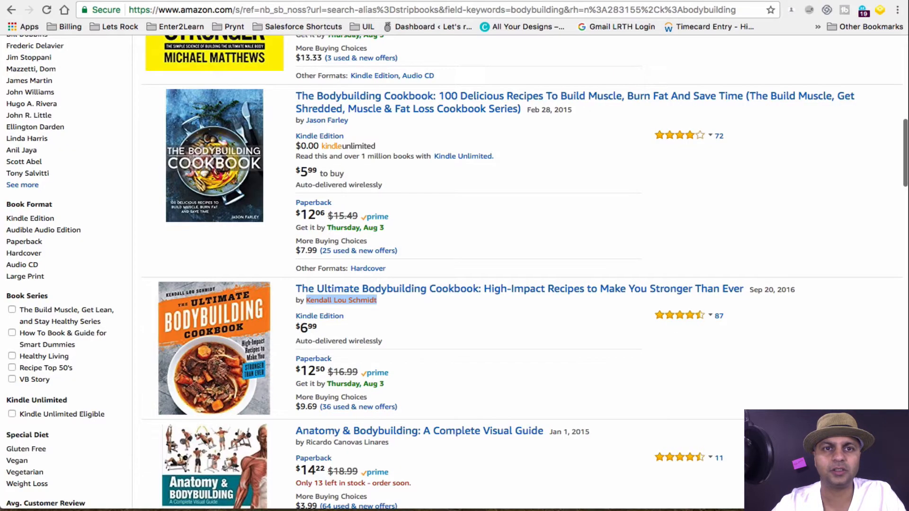
pyautogui.hotkey('ctrl', 'Tab')
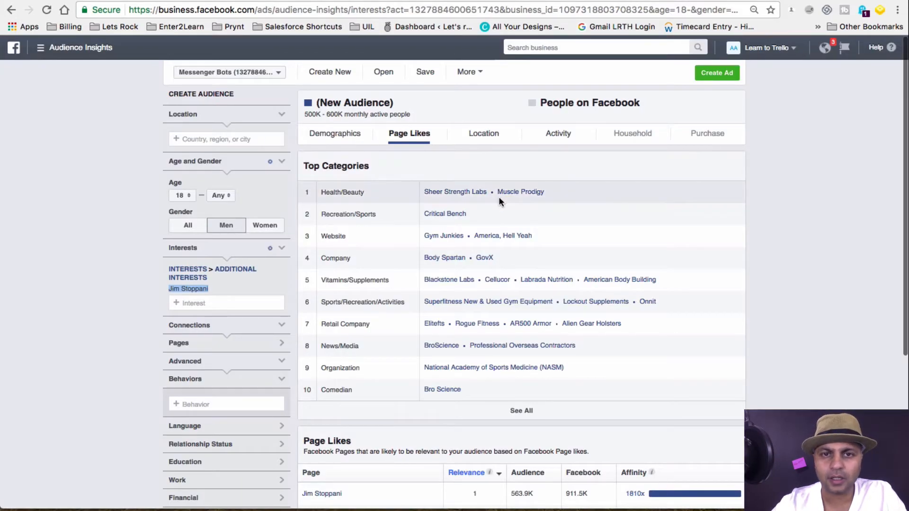
pyautogui.click(339, 141)
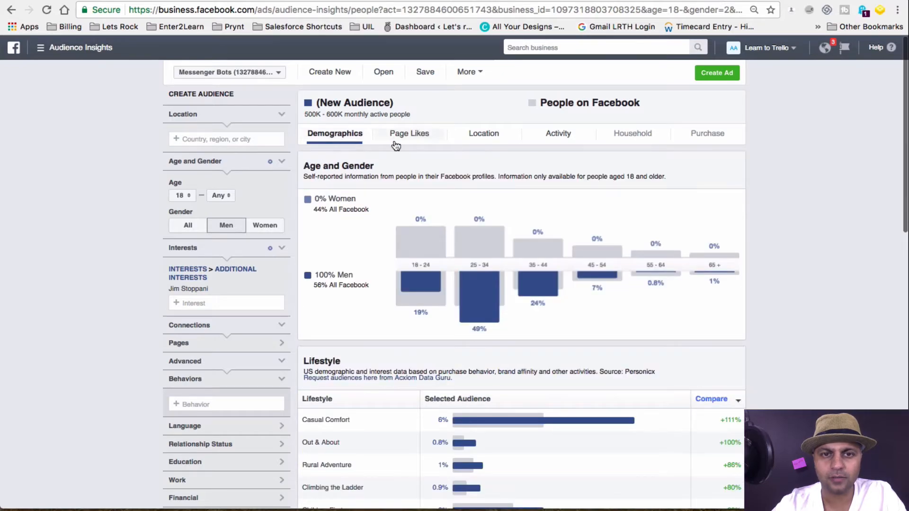
pyautogui.click(396, 145)
pyautogui.scroll(-5, 519, 294)
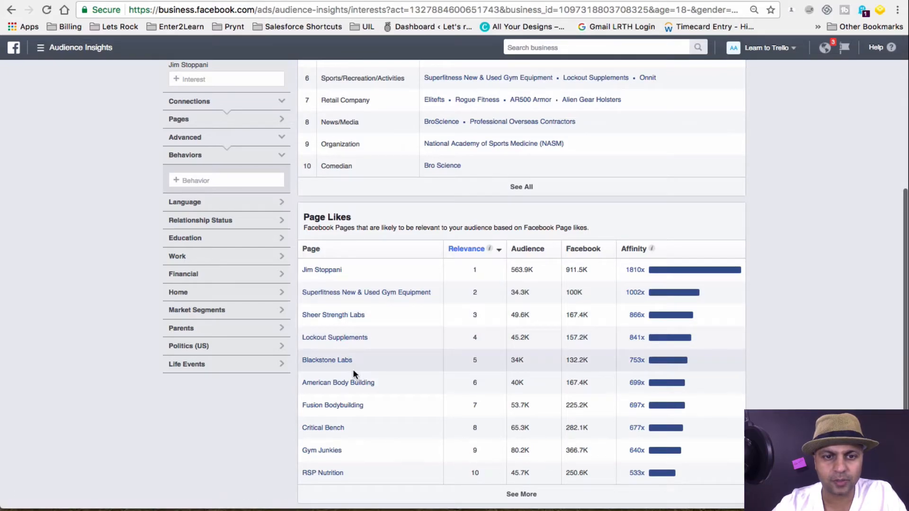
# - Switch to the Amazon book results and search Books for "jim stoppani"
pyautogui.scroll(3, 410, 401)
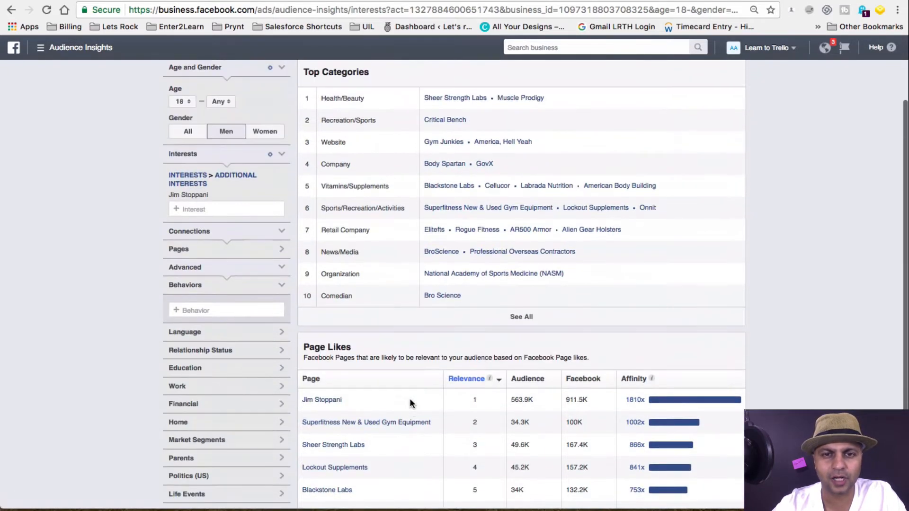
pyautogui.hotkey('ctrl', 'Tab')
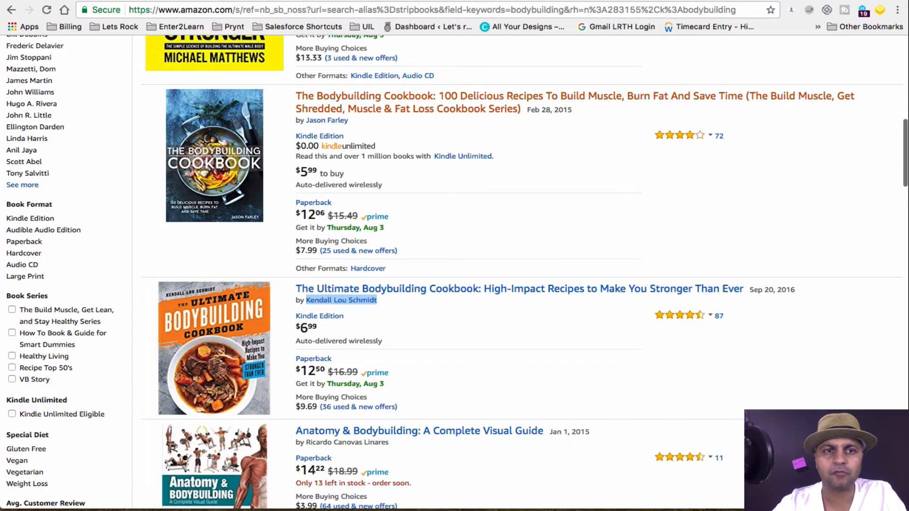
pyautogui.scroll(12, 322, 149)
pyautogui.click(240, 116)
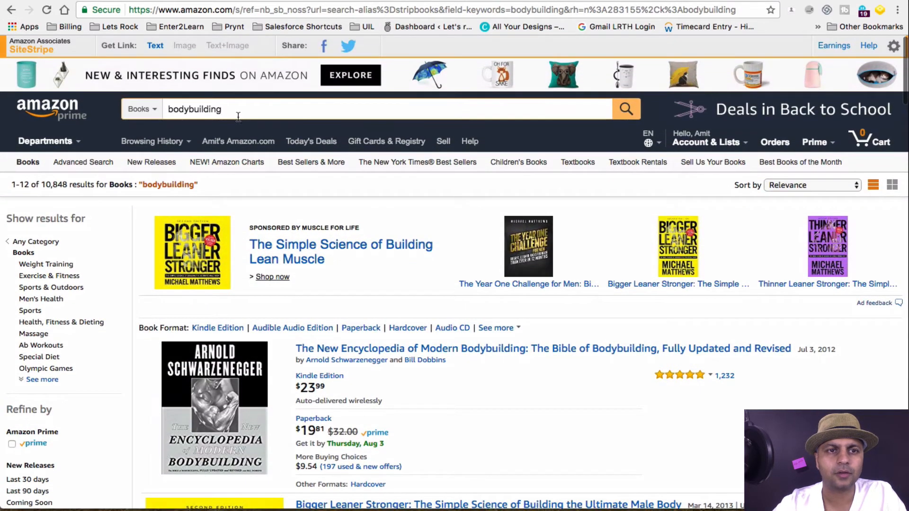
pyautogui.doubleClick(166, 116)
pyautogui.write('Jim Stoppani')
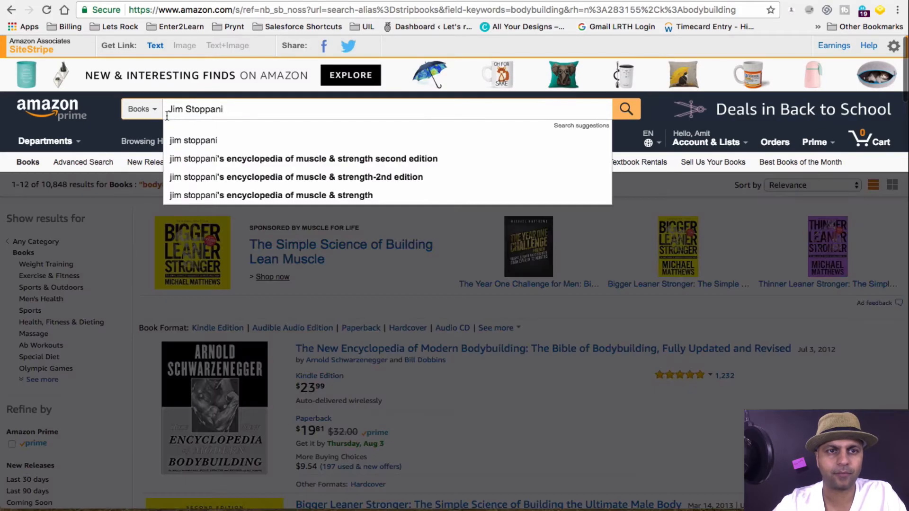
pyautogui.click(207, 141)
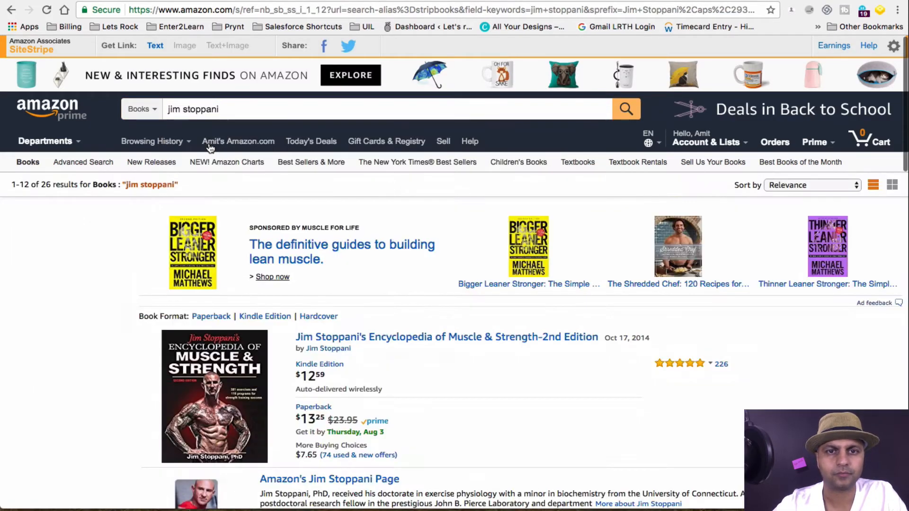
# - Look through the Jim Stoppani book results and copy the surname of co-author Joe Wuebben from "Stronger Arms & Upper Body"
pyautogui.scroll(-6, 439, 363)
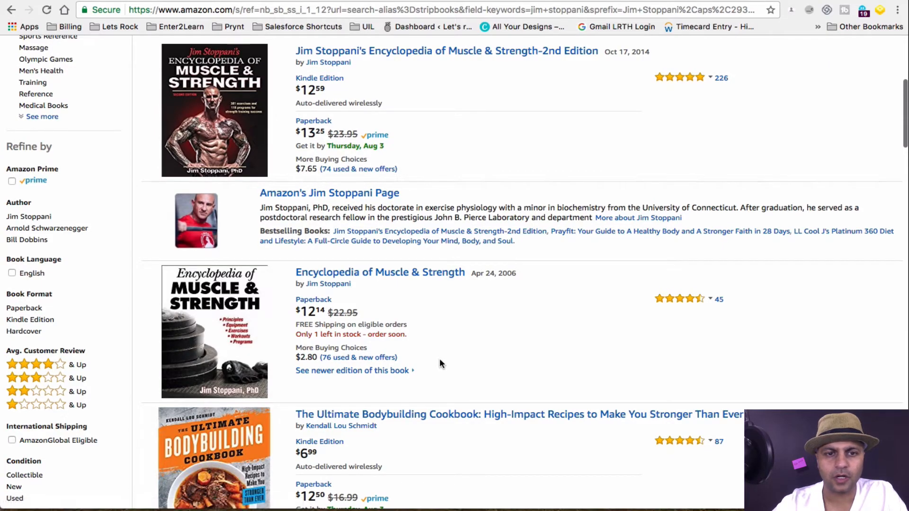
pyautogui.scroll(-4, 440, 361)
pyautogui.scroll(-1, 440, 364)
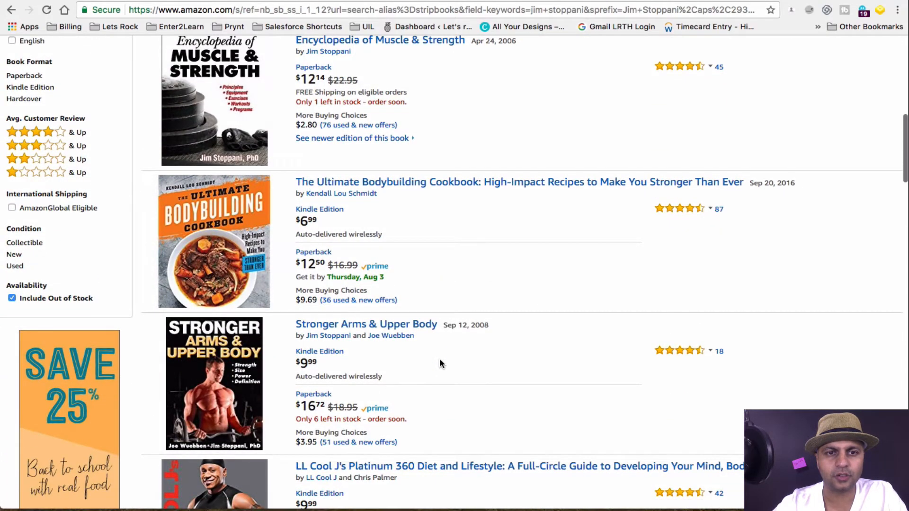
pyautogui.scroll(-2, 440, 360)
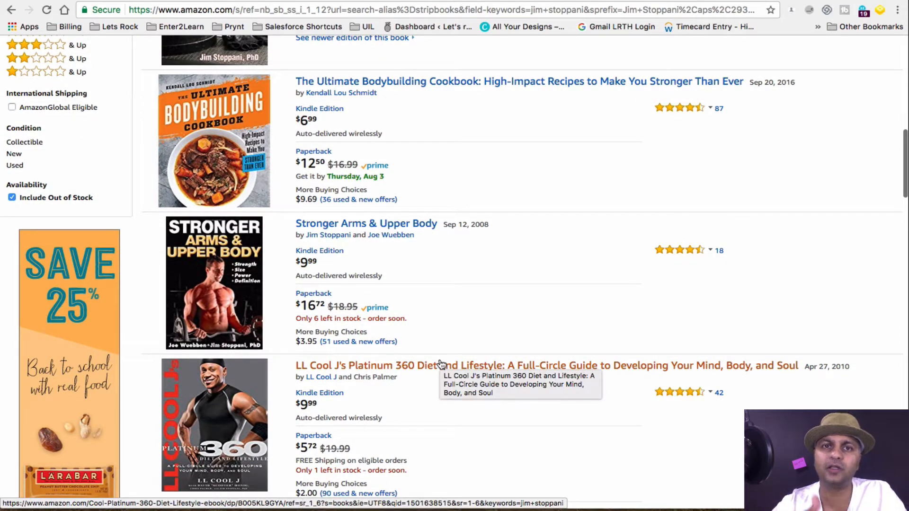
pyautogui.moveTo(419, 238); pyautogui.dragTo(381, 238)
pyautogui.hotkey('ctrl', 'c')
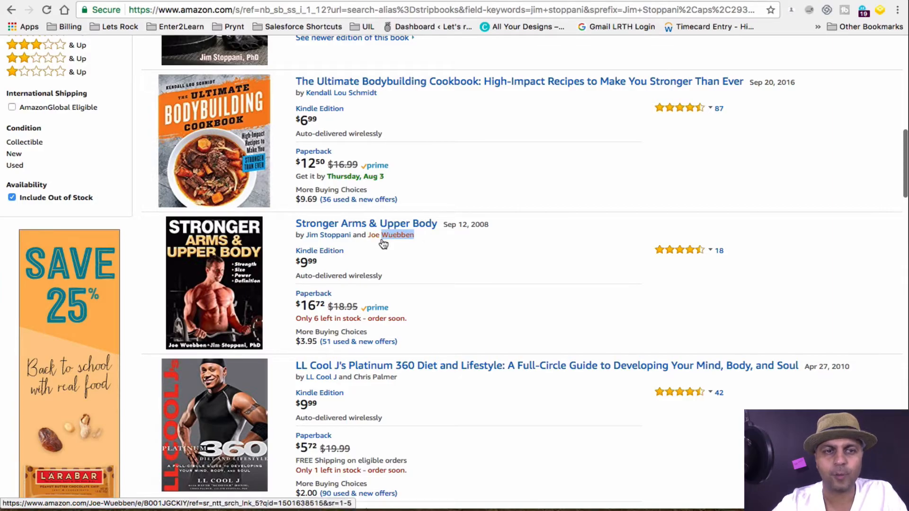
# - Return to Audience Insights, remove the Jim Stoppani interest and try to find Joe Wuebben as an interest
pyautogui.hotkey('ctrl', 'Tab')
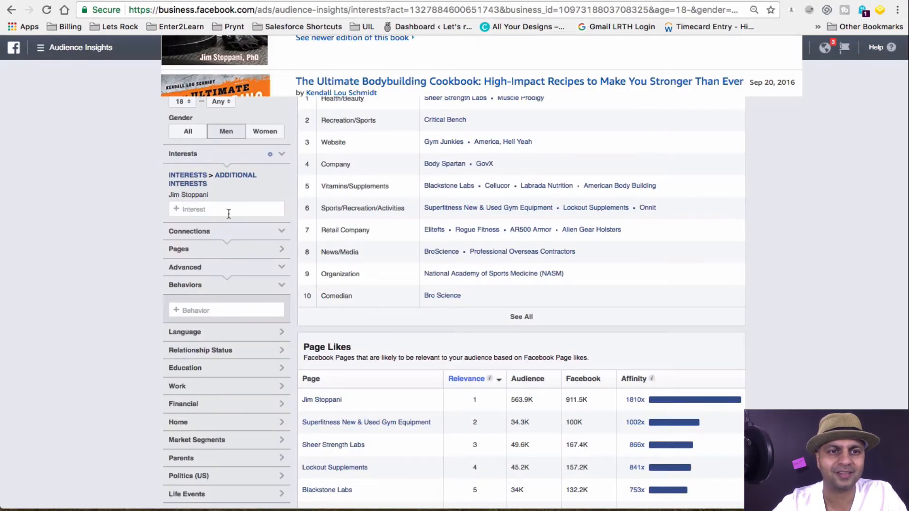
pyautogui.click(282, 195)
pyautogui.click(226, 179)
pyautogui.hotkey('ctrl', 'v')
pyautogui.click(226, 180)
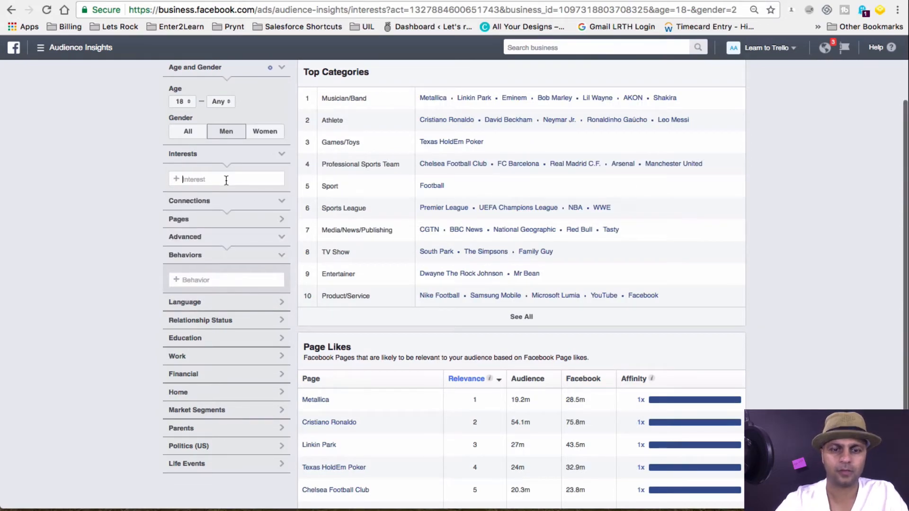
pyautogui.write('Joe Wu')
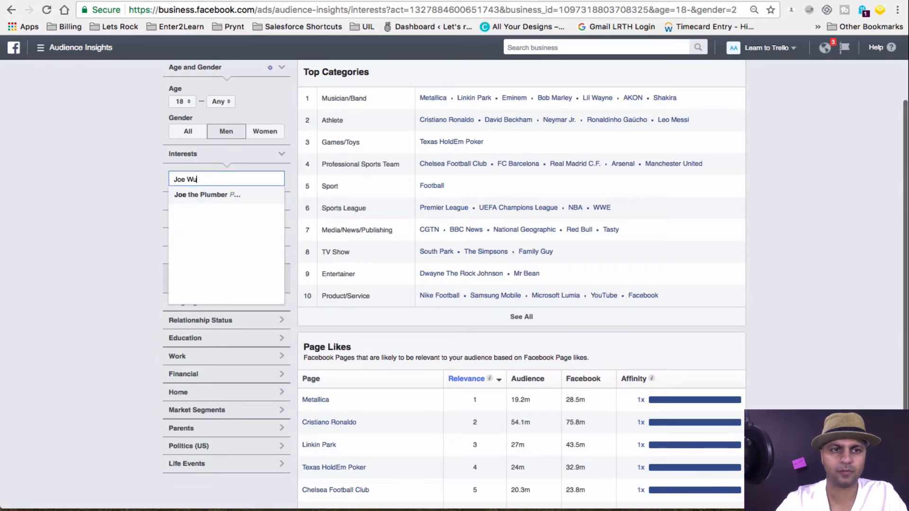
# - Go back to the Amazon results, browse further related books and copy author Frederic Delavier from "Strength Training Anatomy, 3rd Edition"
pyautogui.hotkey('ctrl', 'Tab')
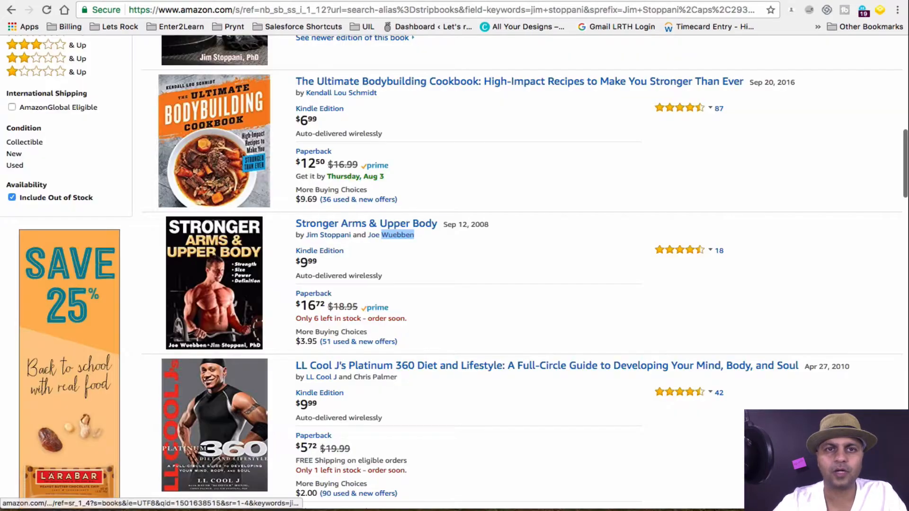
pyautogui.scroll(-1, 517, 270)
pyautogui.scroll(-1, 517, 274)
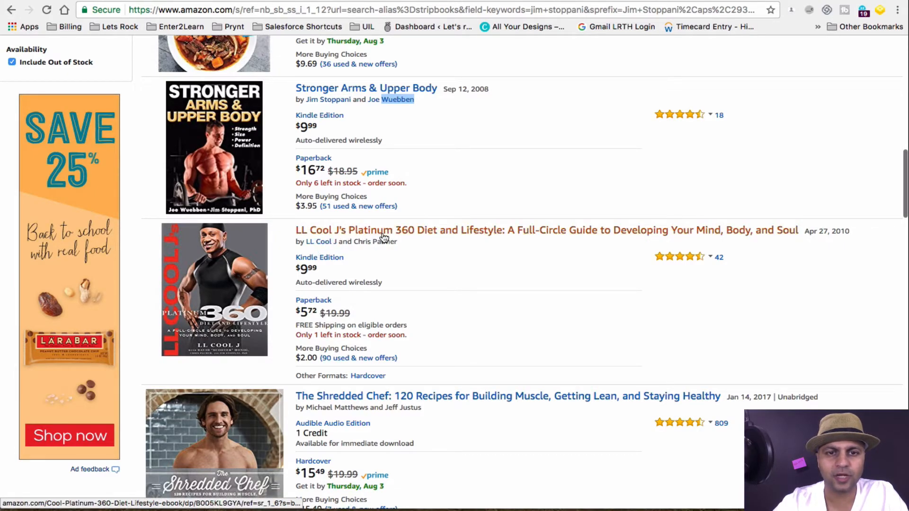
pyautogui.scroll(-3, 384, 233)
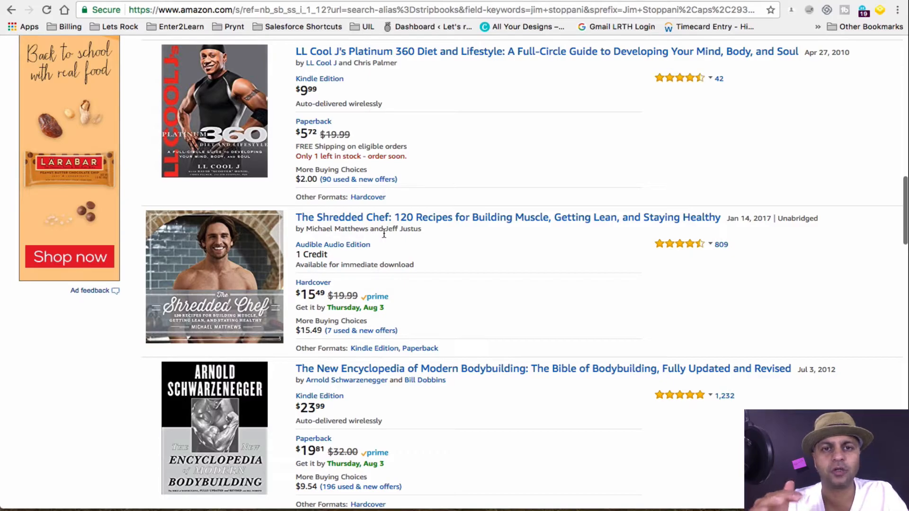
pyautogui.scroll(-5, 501, 277)
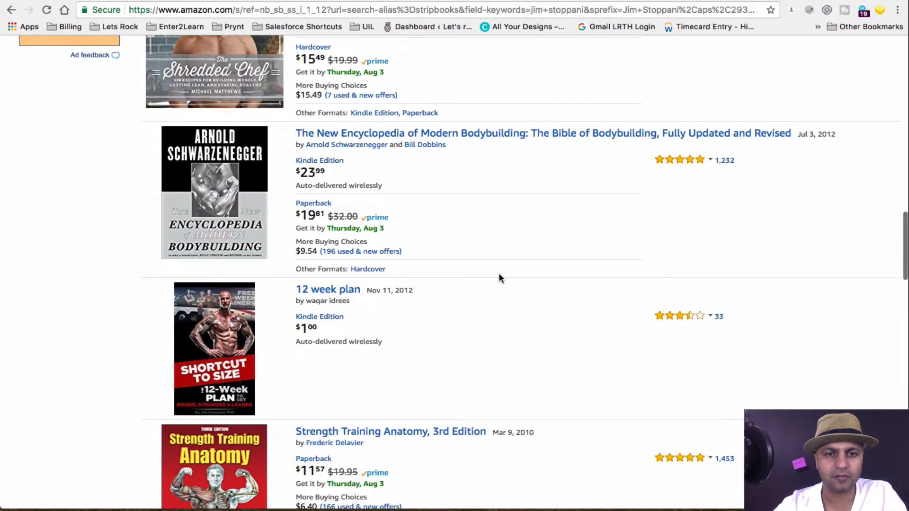
pyautogui.scroll(-2, 501, 278)
pyautogui.scroll(-3, 500, 279)
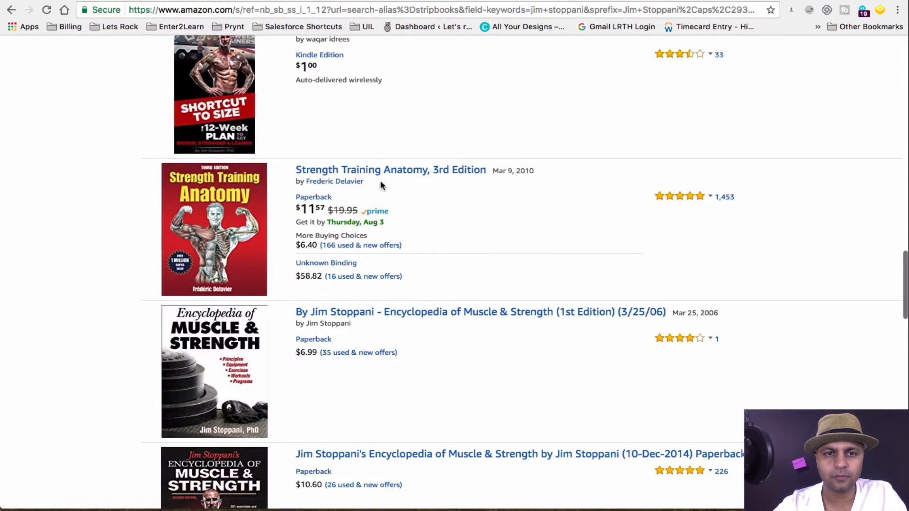
pyautogui.moveTo(373, 185); pyautogui.dragTo(310, 184)
pyautogui.press('super+c')
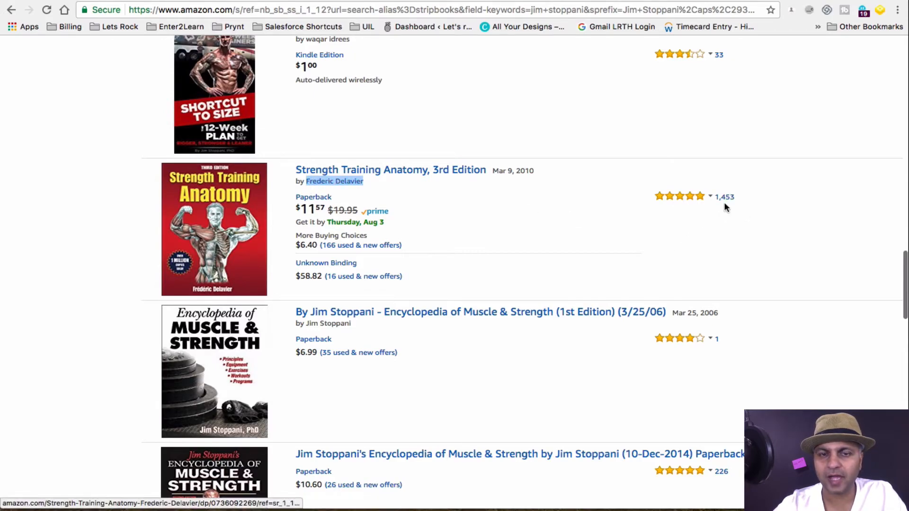
# - Switch to Audience Insights and try to find Frederic Delavier as an interest
pyautogui.hotkey('ctrl', 'Tab')
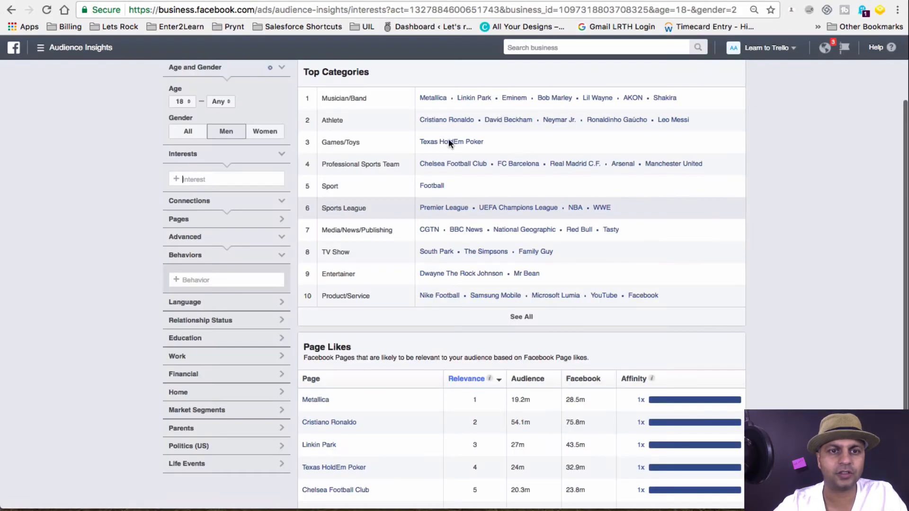
pyautogui.press('super+v')
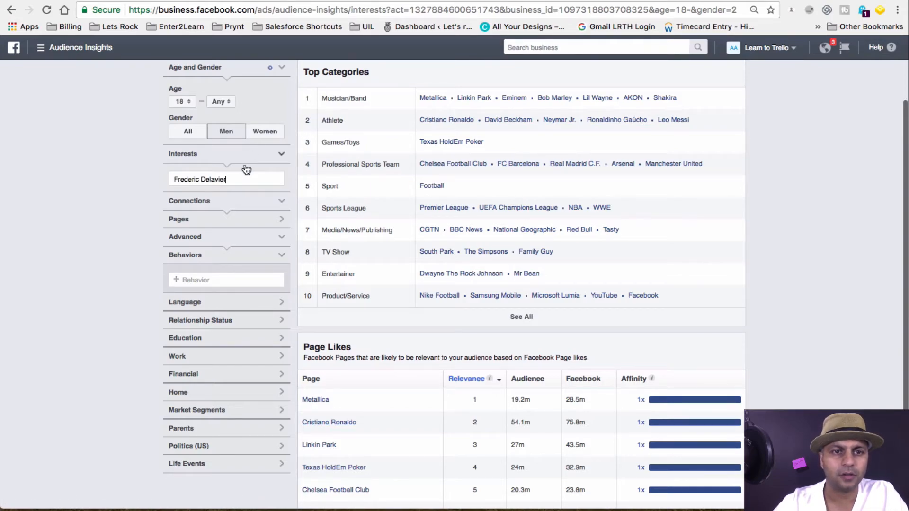
pyautogui.hotkey('alt', 'BackSpace')
pyautogui.write('De')
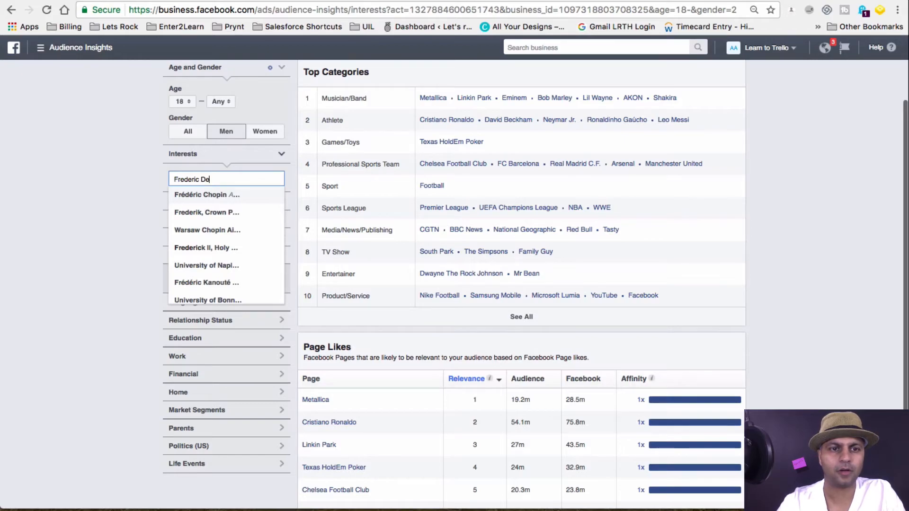
pyautogui.write('l')
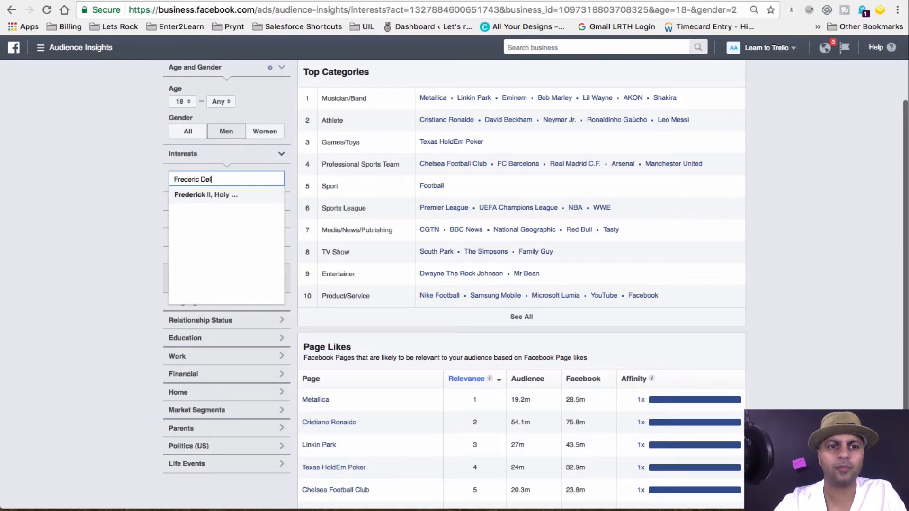
pyautogui.press('Escape')
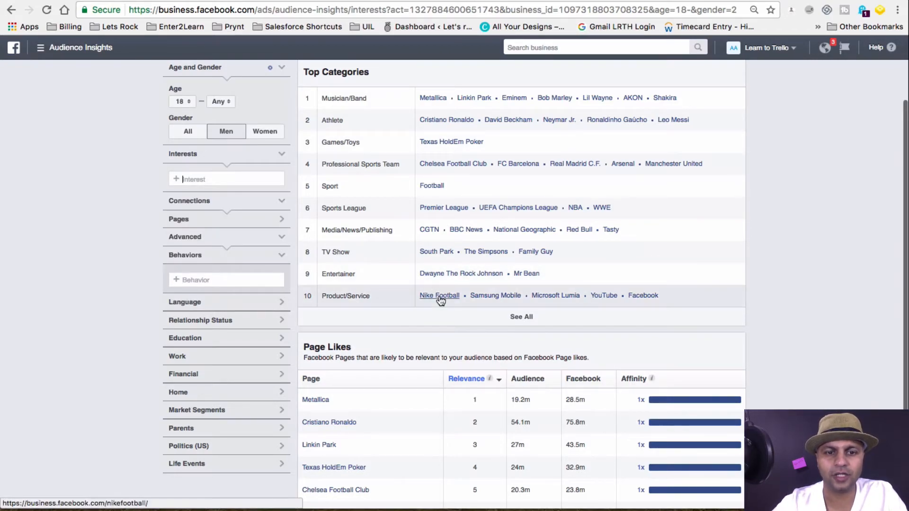
# - Add Jim Stoppani as the audience interest and review the ranked page likes for related brands
pyautogui.scroll(-3, 440, 300)
pyautogui.scroll(5, 438, 300)
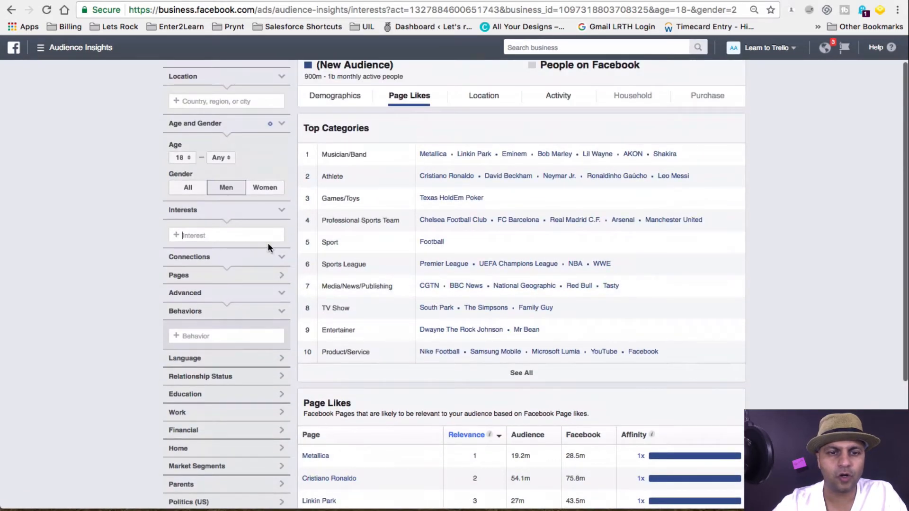
pyautogui.write('Jim Stop')
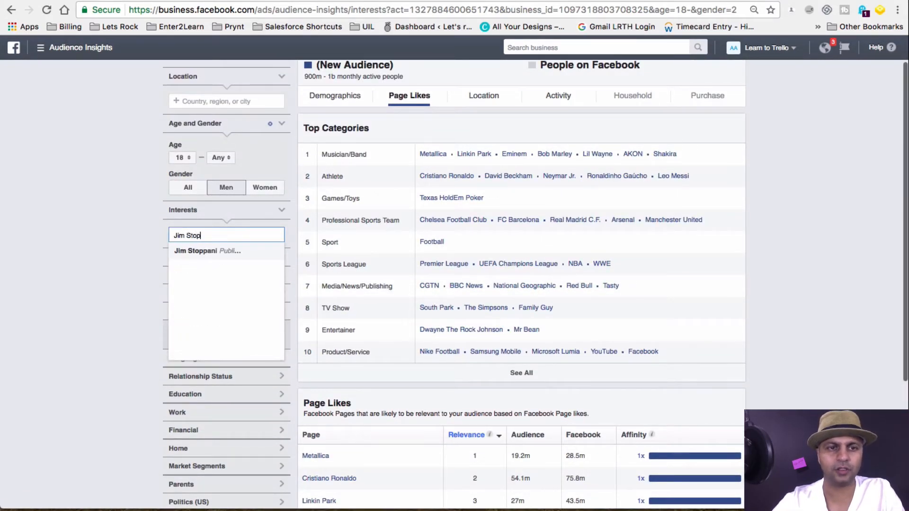
pyautogui.click(236, 251)
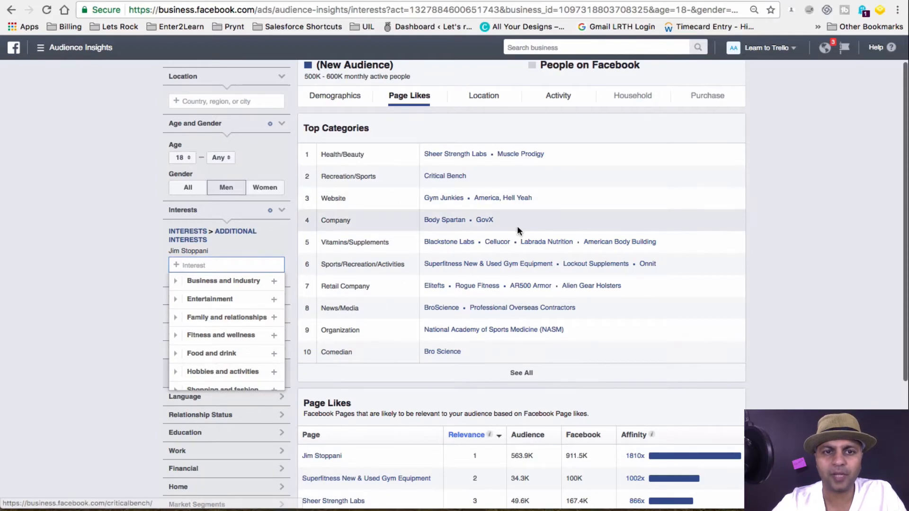
pyautogui.scroll(-4, 697, 227)
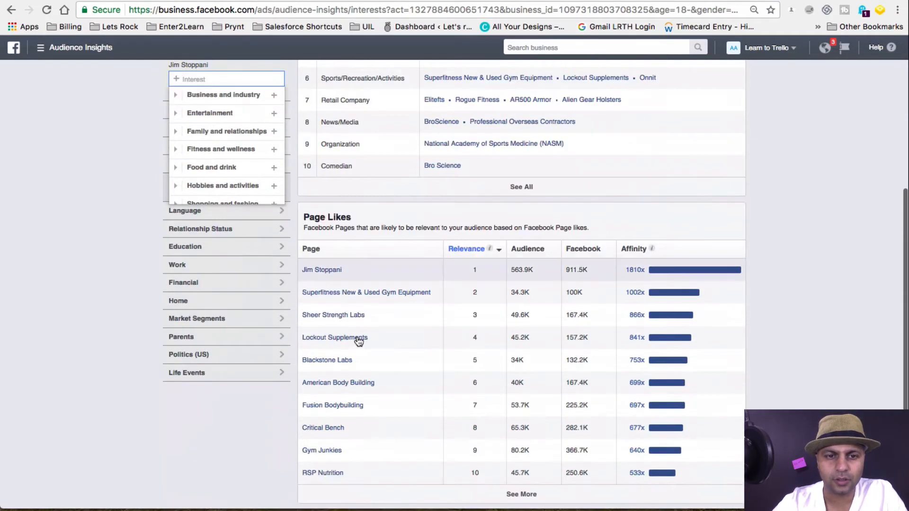
# - Replace the Jim Stoppani interest with Blackstone Labs and view the top categories of pages this audience likes
pyautogui.moveTo(363, 362); pyautogui.dragTo(304, 371)
pyautogui.scroll(3, 85, 325)
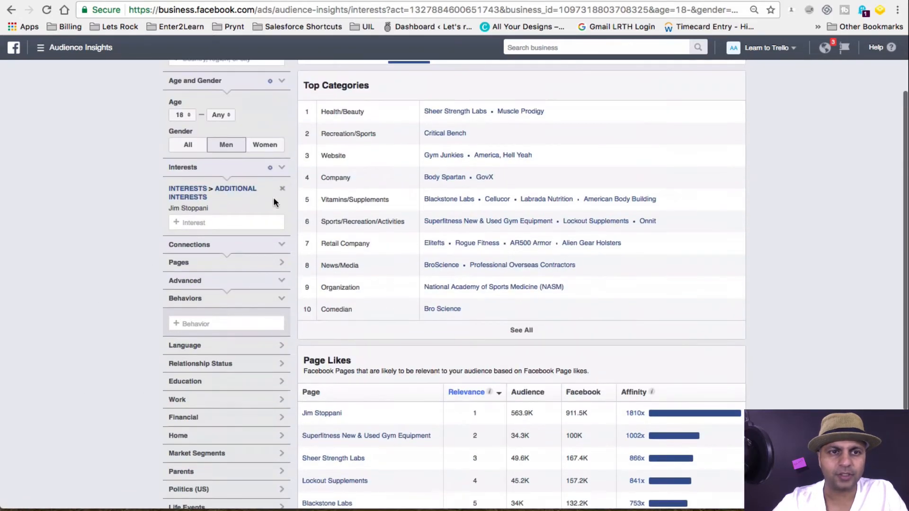
pyautogui.click(282, 209)
pyautogui.click(218, 194)
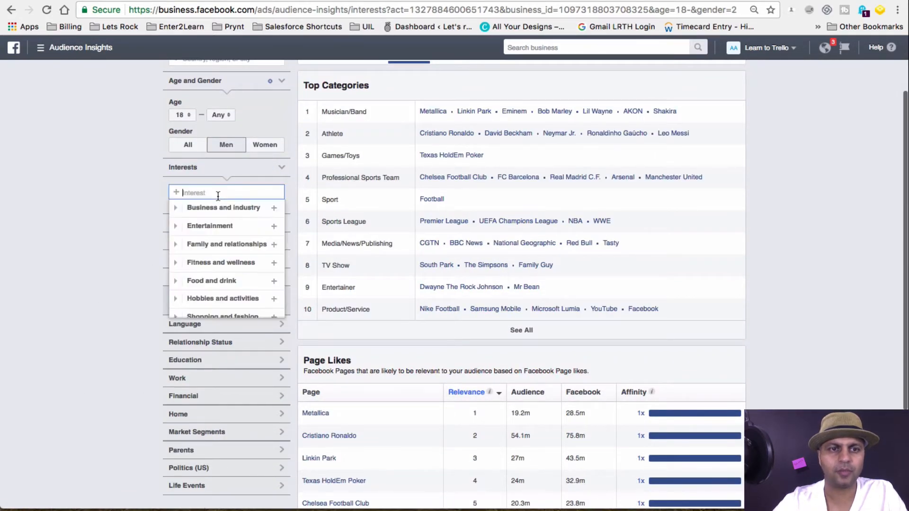
pyautogui.write('Blackstone')
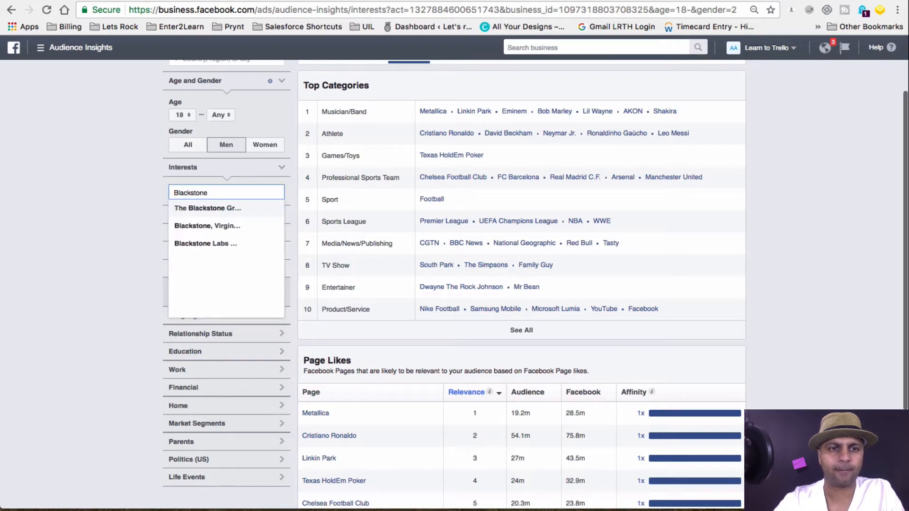
pyautogui.click(226, 247)
pyautogui.click(117, 243)
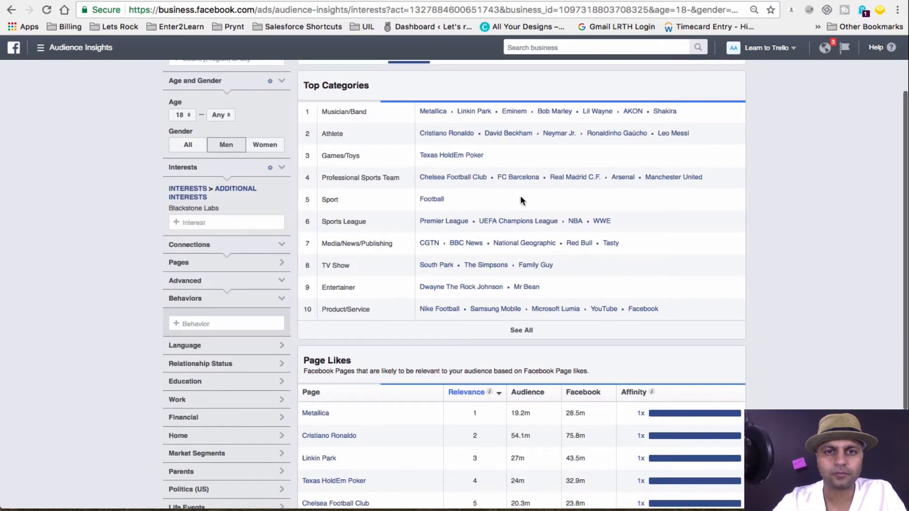
pyautogui.scroll(3, 581, 212)
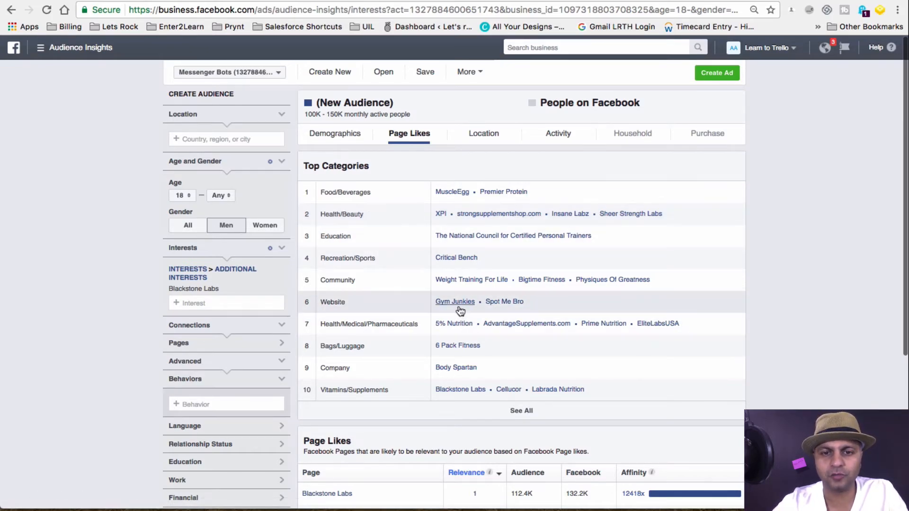
pyautogui.click(511, 193)
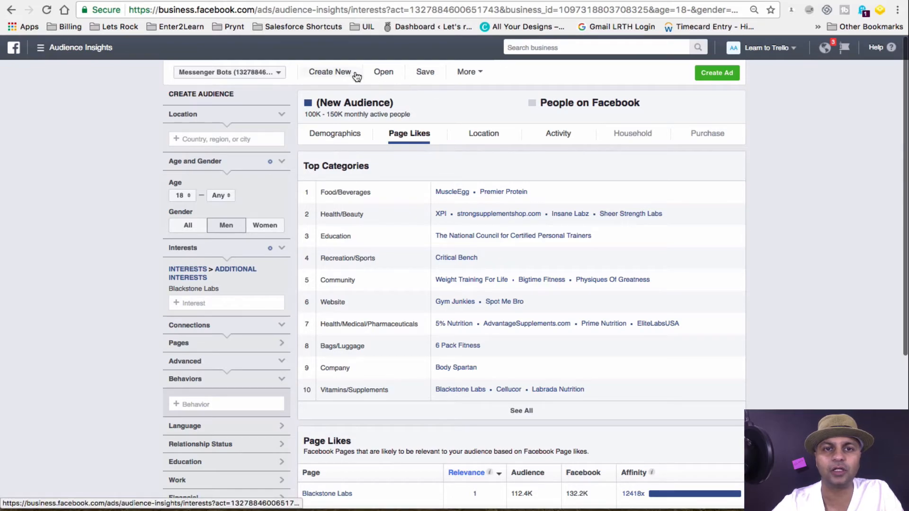
pyautogui.click(425, 73)
pyautogui.click(312, 152)
pyautogui.write('J')
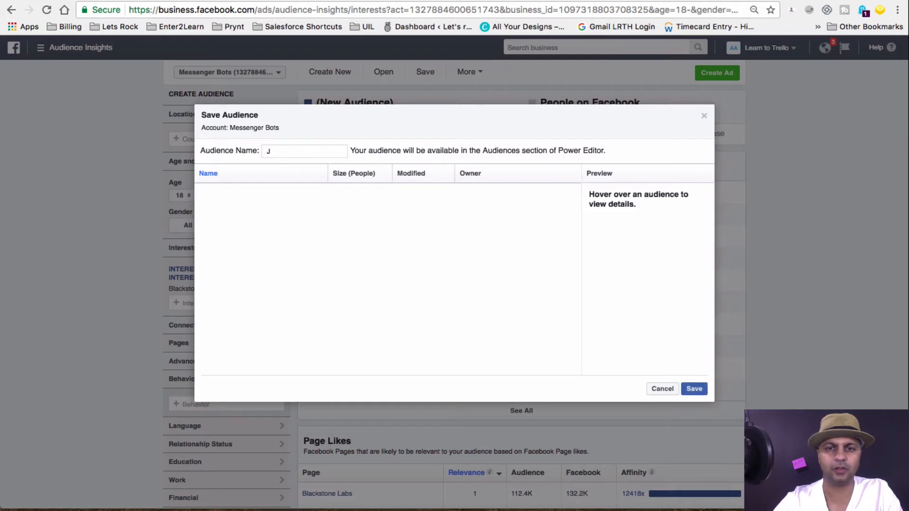
pyautogui.click(659, 385)
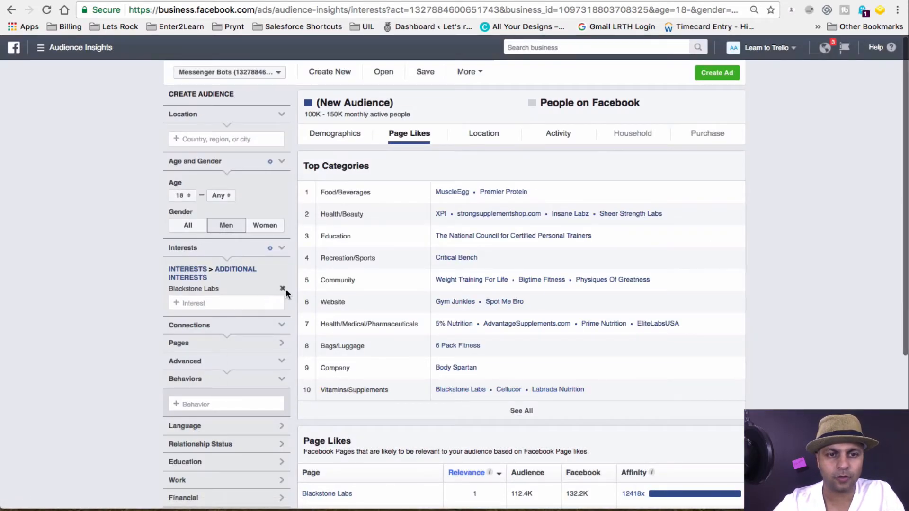
# - Replace the Blackstone Labs interest with Jim Stoppani and view the demographics of this audience
pyautogui.click(283, 289)
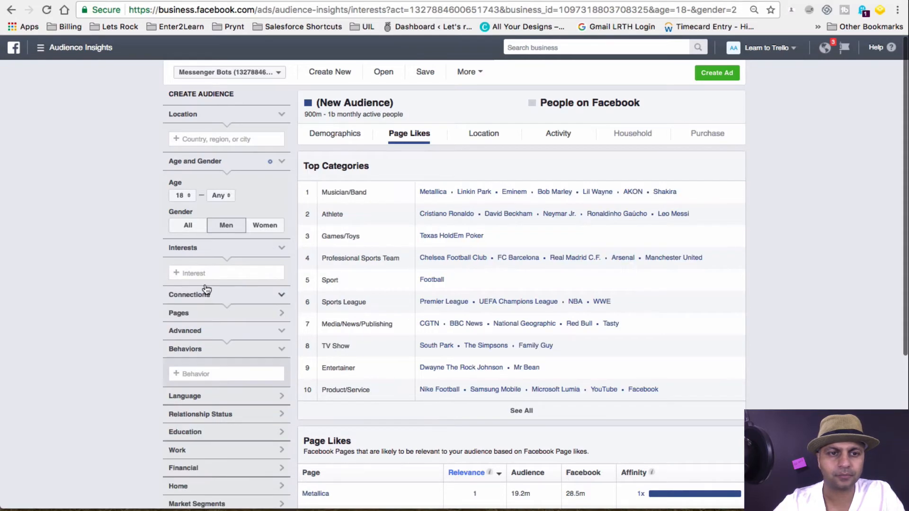
pyautogui.click(204, 274)
pyautogui.write('Jim St')
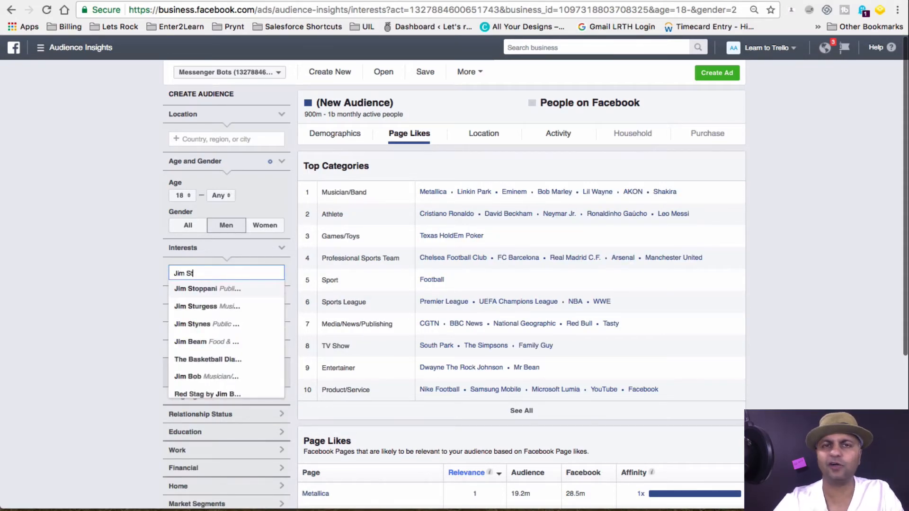
pyautogui.write('op')
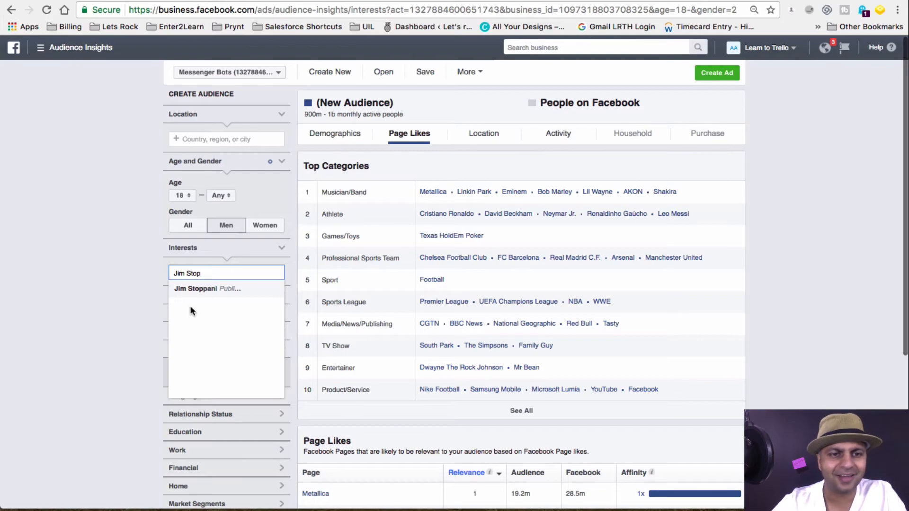
pyautogui.click(197, 289)
pyautogui.click(119, 298)
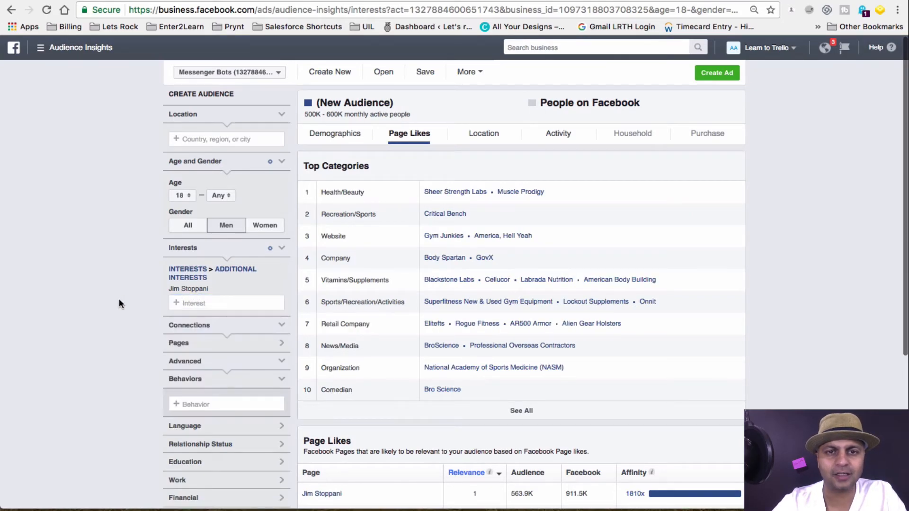
pyautogui.click(354, 143)
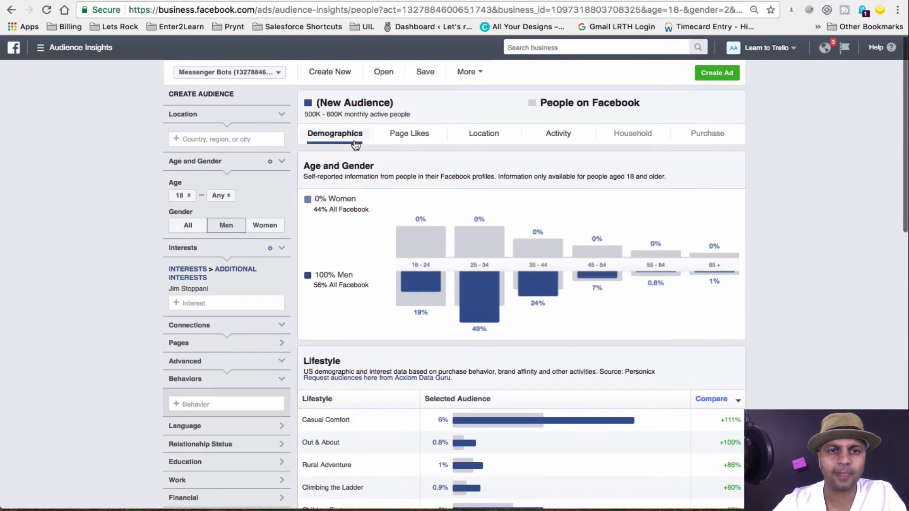
# - Try to save the current audience under the name Jim Stoppani
pyautogui.click(432, 77)
pyautogui.write('Jim Stoppani')
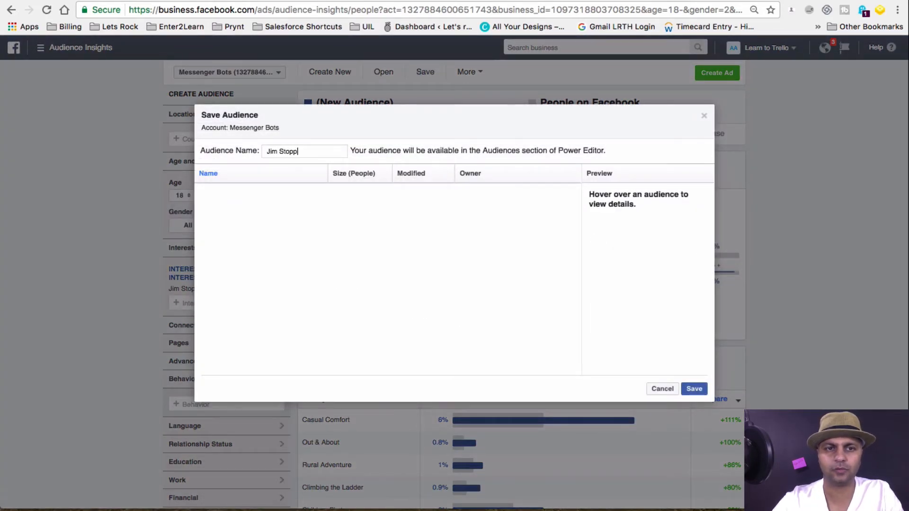
pyautogui.click(699, 392)
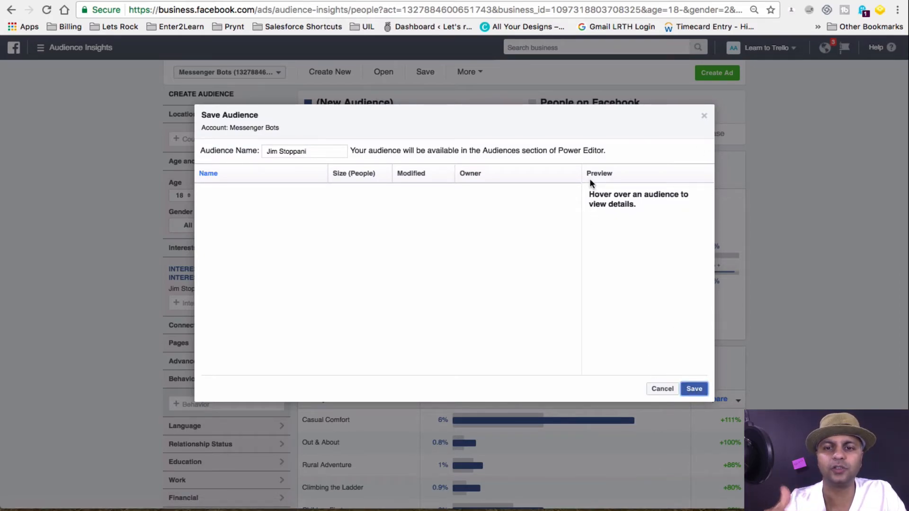
pyautogui.click(691, 391)
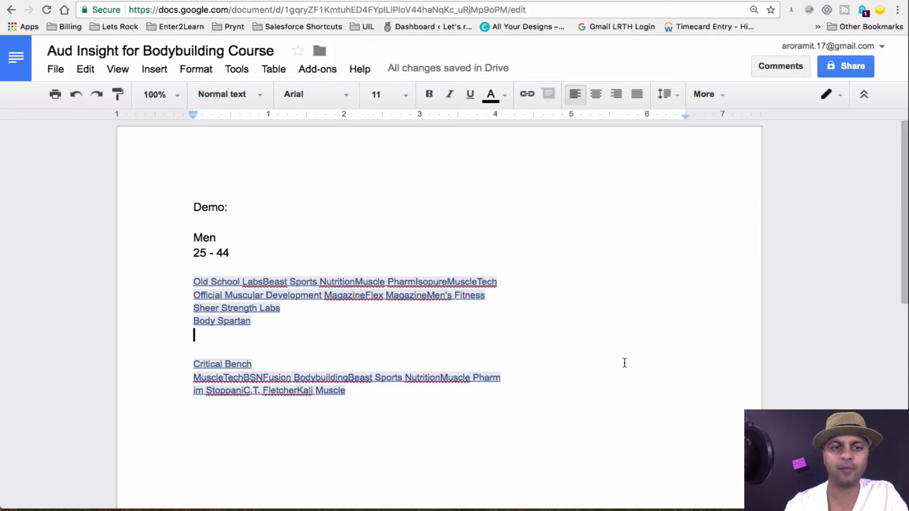
# - Copy Old School Labs from the Google Doc, cancel saving the audience and remove the Jim Stoppani interest in Audience Insights
pyautogui.moveTo(192, 284); pyautogui.dragTo(264, 286)
pyautogui.hotkey('ctrl', 'c')
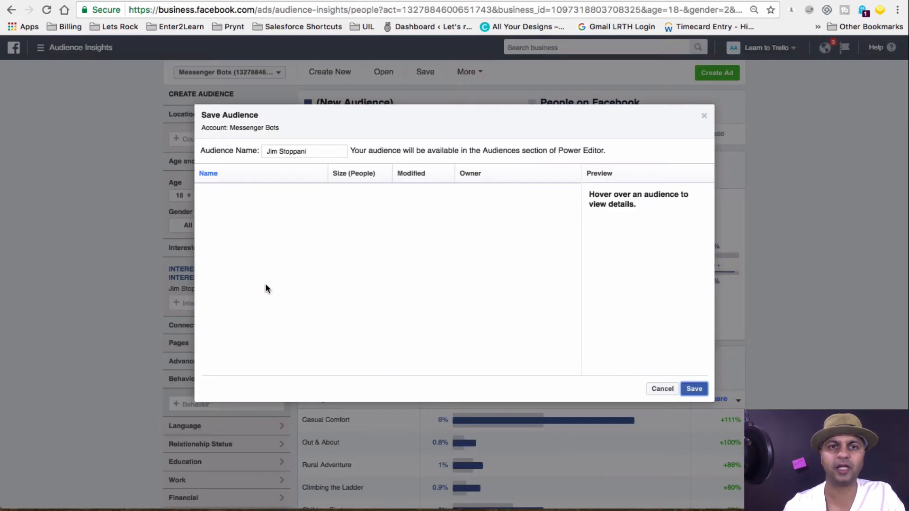
pyautogui.click(661, 389)
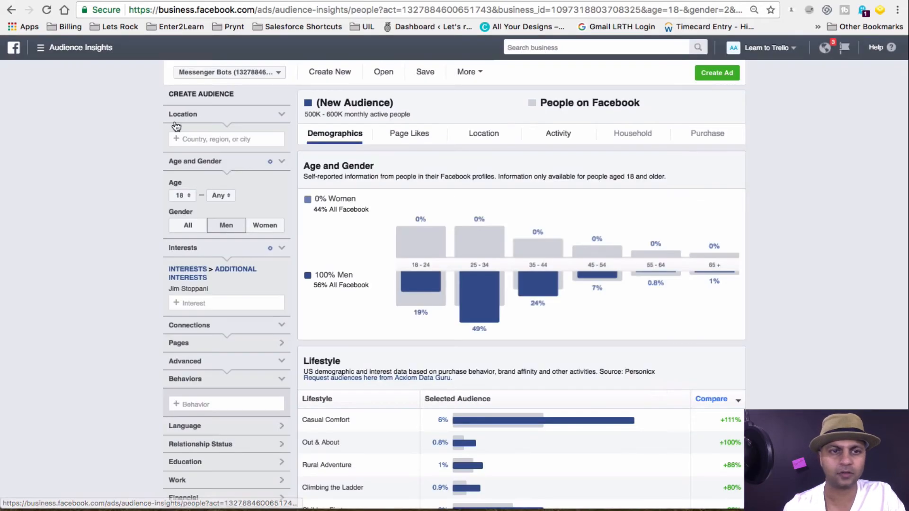
pyautogui.click(282, 289)
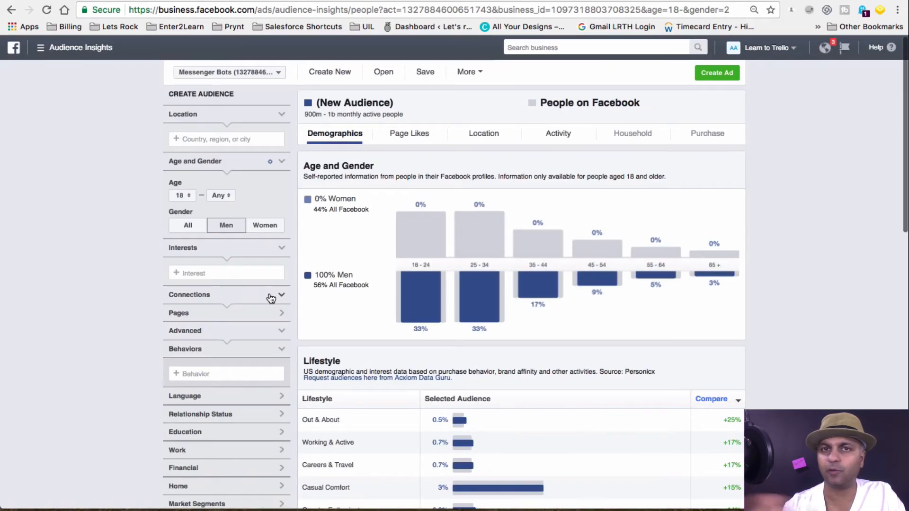
# - Try to find Old School Labs as an audience interest
pyautogui.click(216, 270)
pyautogui.hotkey('ctrl', 'v')
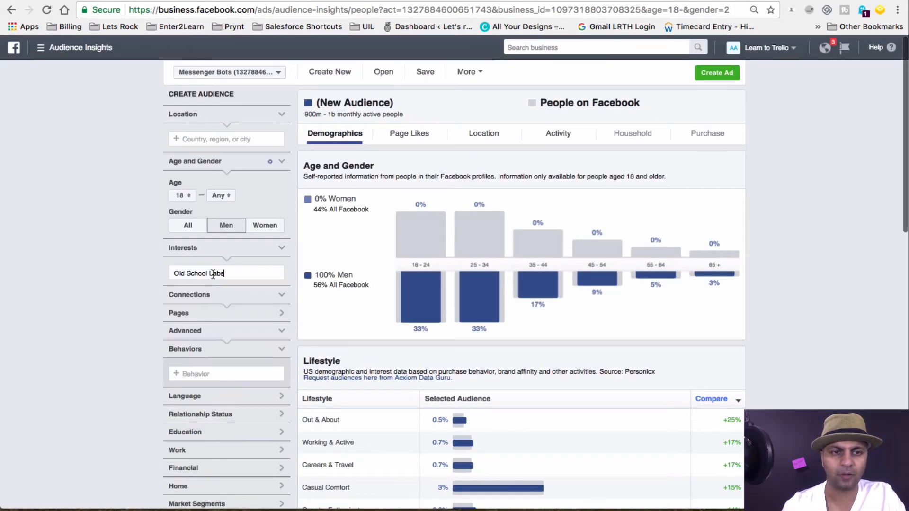
pyautogui.hotkey('alt', 'BackSpace')
pyautogui.hotkey('alt', 'BackSpace')
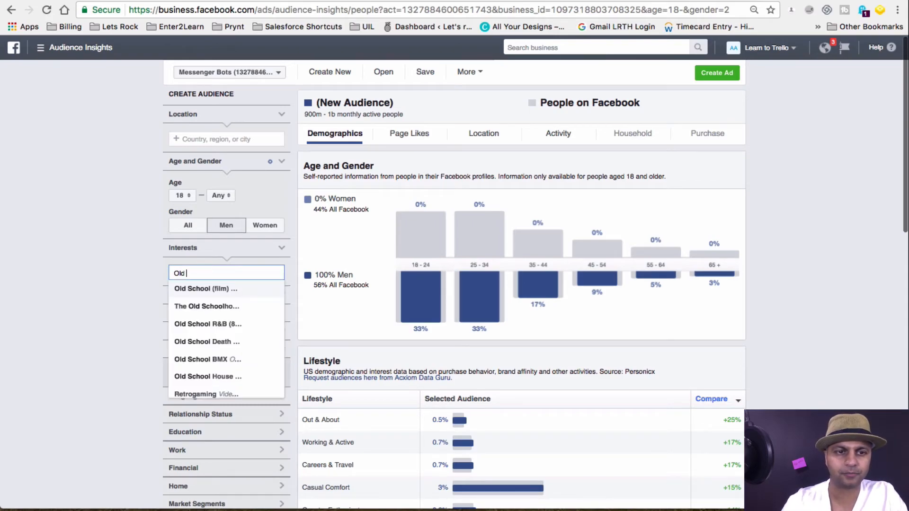
pyautogui.write('School ')
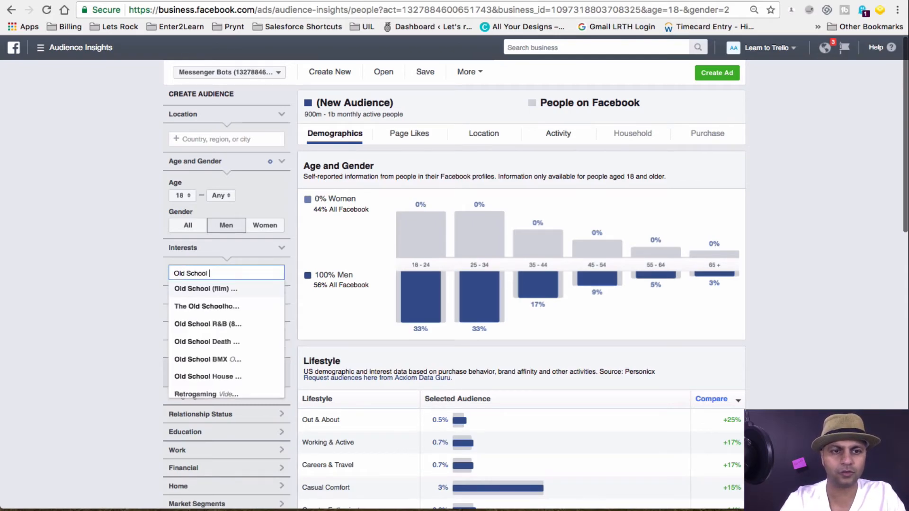
pyautogui.write('Lab')
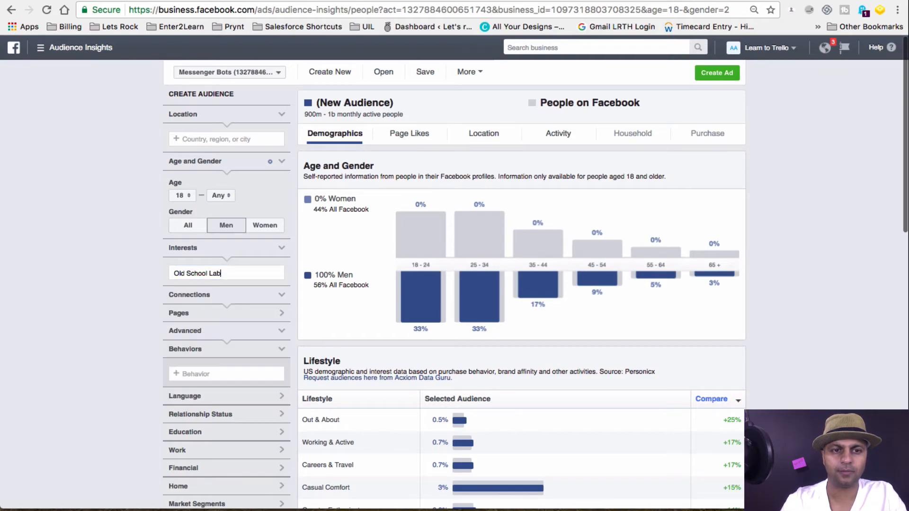
pyautogui.write('s')
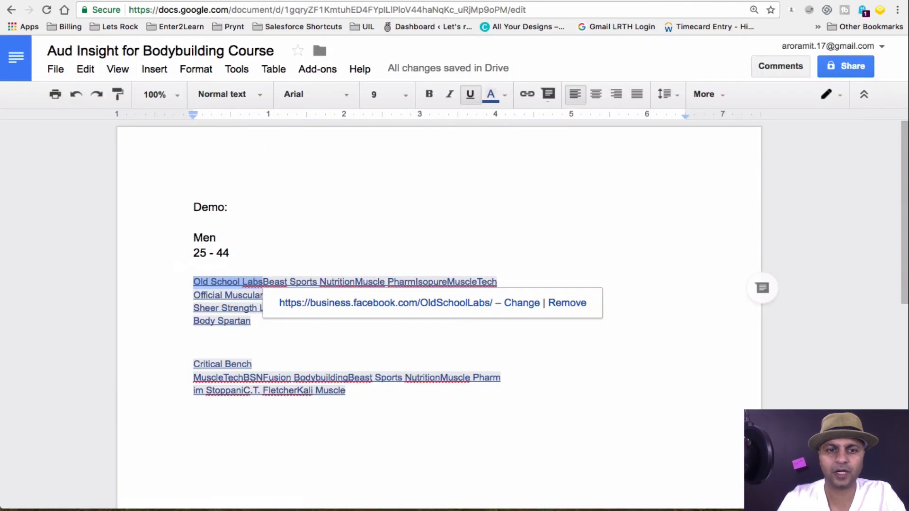
# - Copy Body Spartan from the brand list in the Google Doc and return to Audience Insights
pyautogui.click(178, 318)
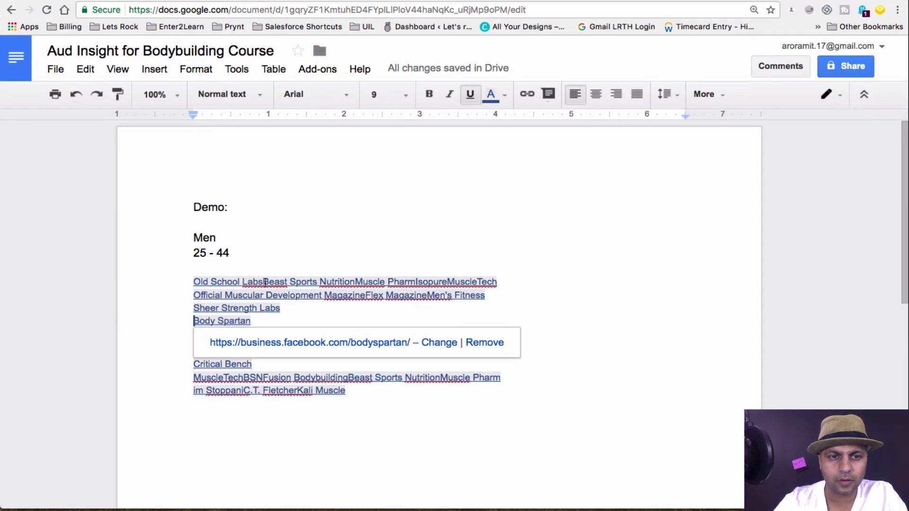
pyautogui.moveTo(288, 282); pyautogui.dragTo(243, 283)
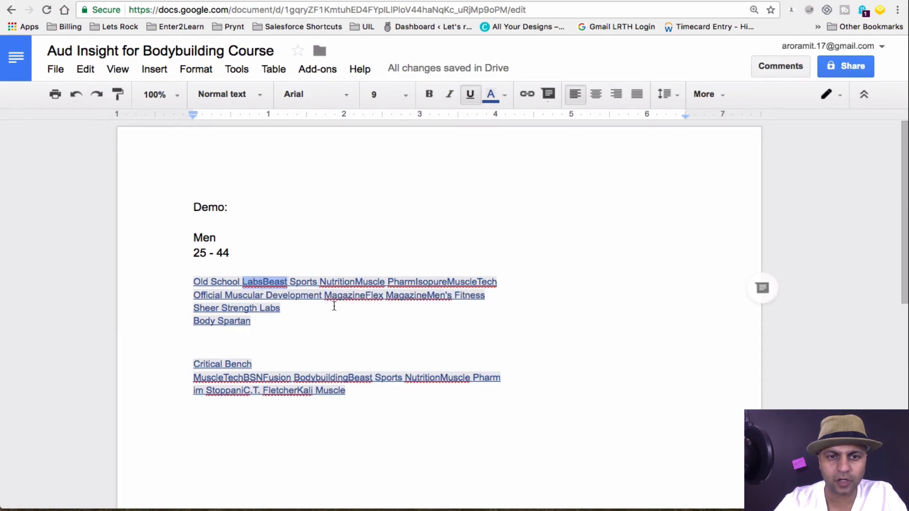
pyautogui.click(369, 324)
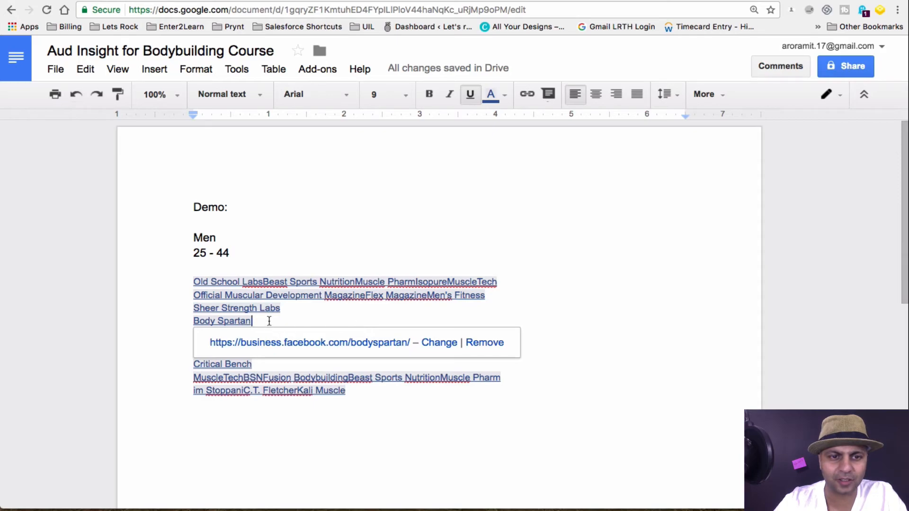
pyautogui.moveTo(270, 322); pyautogui.dragTo(195, 321)
pyautogui.press('super+c')
pyautogui.hotkey('ctrl', 'Tab')
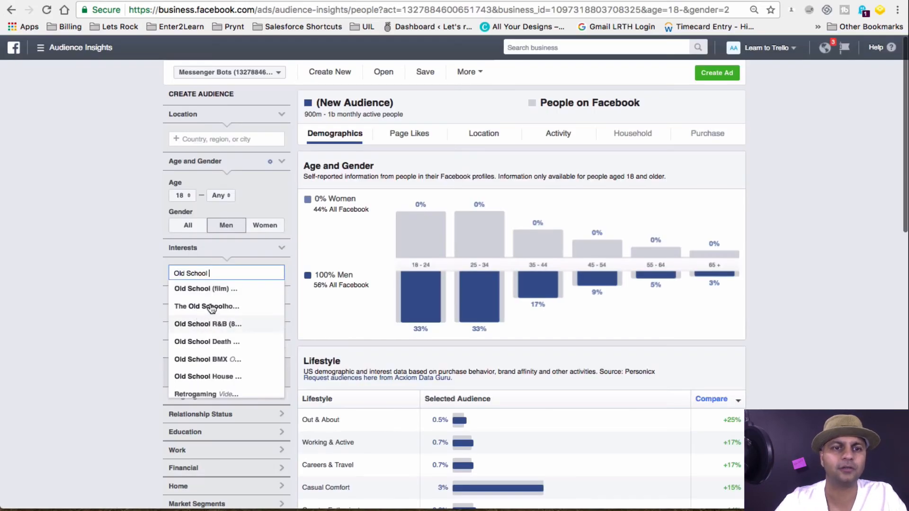
# - Try to find Body Spartan as the interest in place of the Old School search text
pyautogui.tripleClick(226, 269)
pyautogui.moveTo(217, 275); pyautogui.dragTo(140, 275)
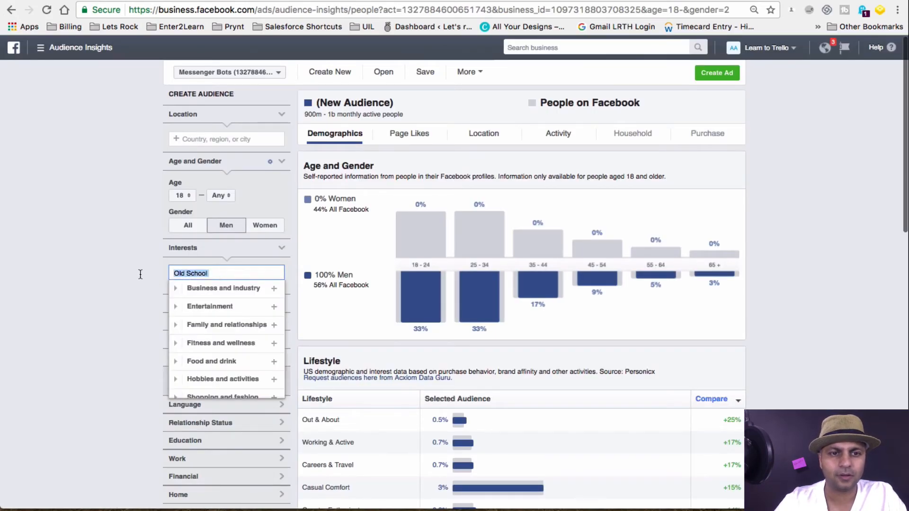
pyautogui.press('super+v')
pyautogui.hotkey('alt', 'BackSpace')
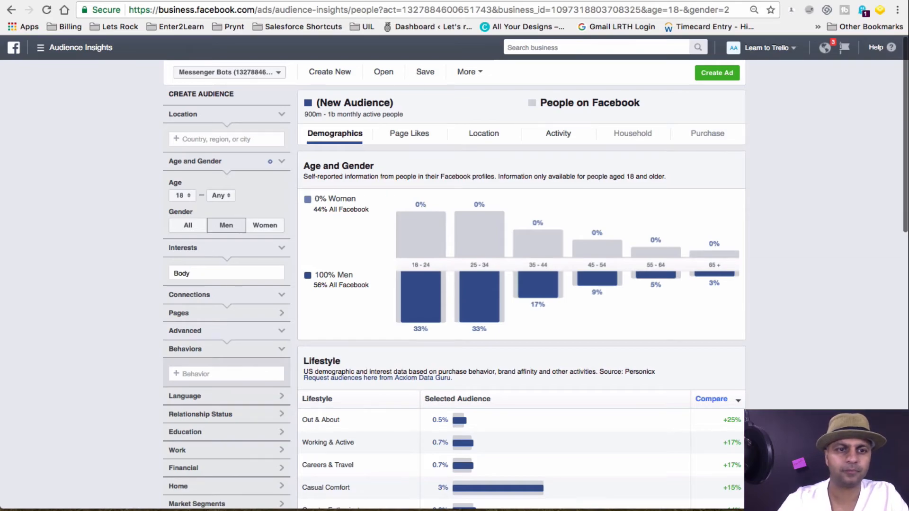
pyautogui.write('Spartan')
pyautogui.click(126, 321)
# - Look up Critical Bench in the Google Doc's brand list and return to Audience Insights
pyautogui.hotkey('ctrl', 'Tab')
pyautogui.hotkey('ctrl', 'Tab')
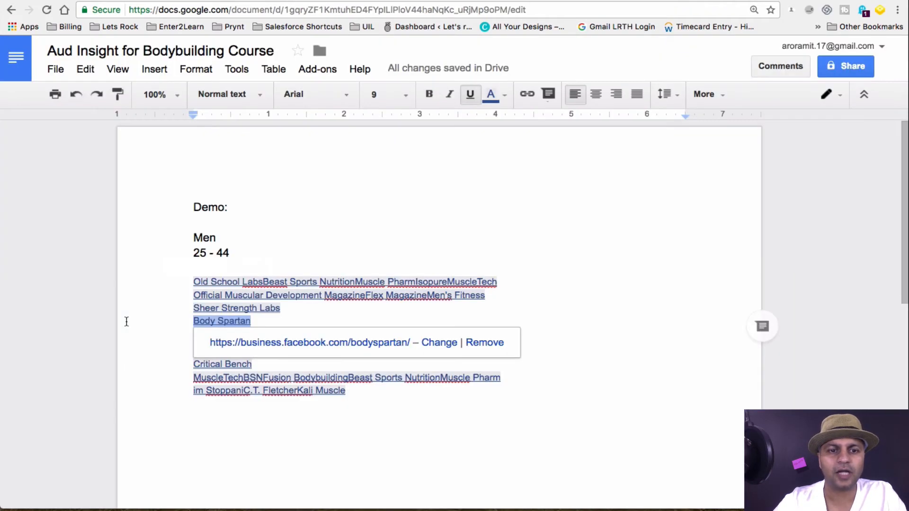
pyautogui.click(290, 447)
pyautogui.moveTo(264, 368); pyautogui.dragTo(183, 365)
pyautogui.hotkey('ctrl', 'shift', 'Tab')
pyautogui.hotkey('ctrl', 'shift', 'Tab')
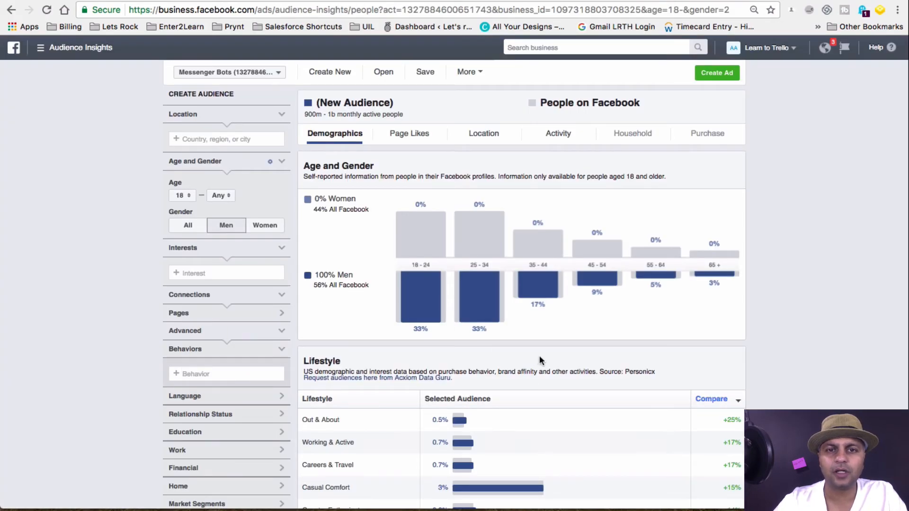
# - Show the audience's page likes and add Critical Bench as the interest
pyautogui.click(418, 142)
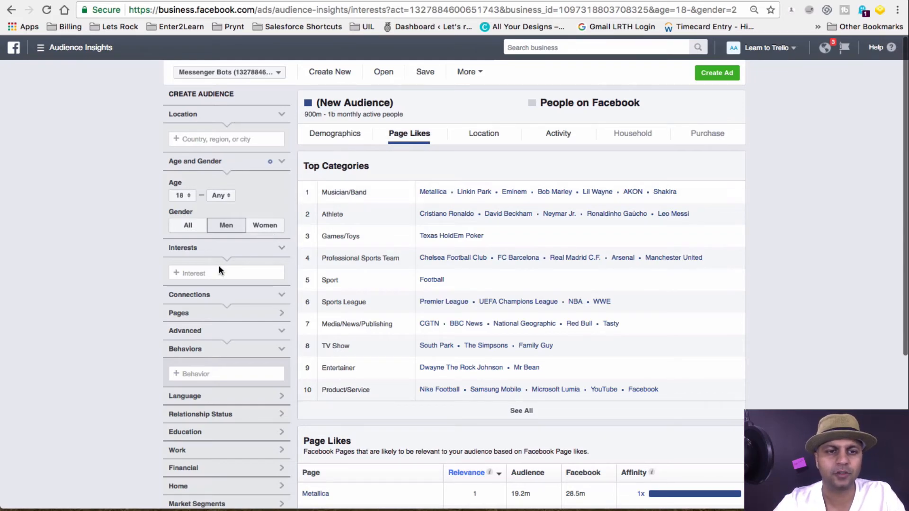
pyautogui.hotkey('ctrl', 'Tab')
pyautogui.hotkey('ctrl', 'shift', 'Tab')
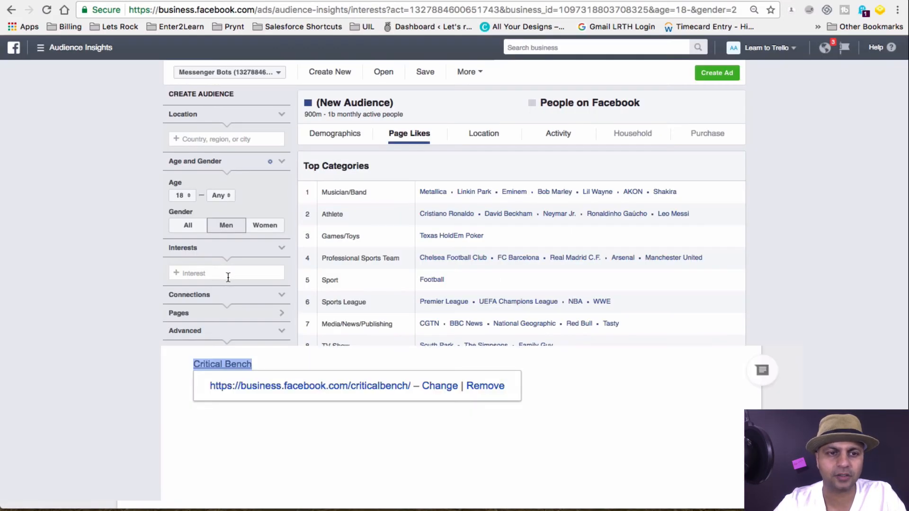
pyautogui.click(227, 273)
pyautogui.write('Critic')
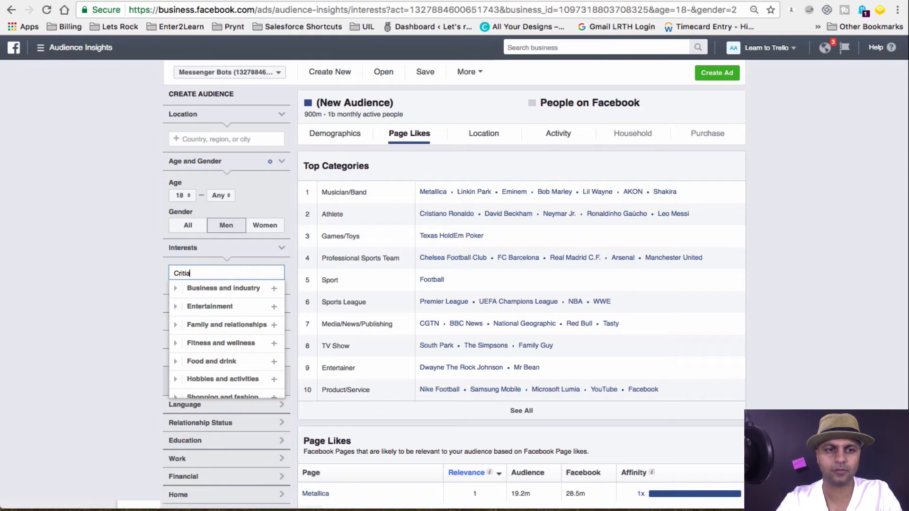
pyautogui.write('al Ben')
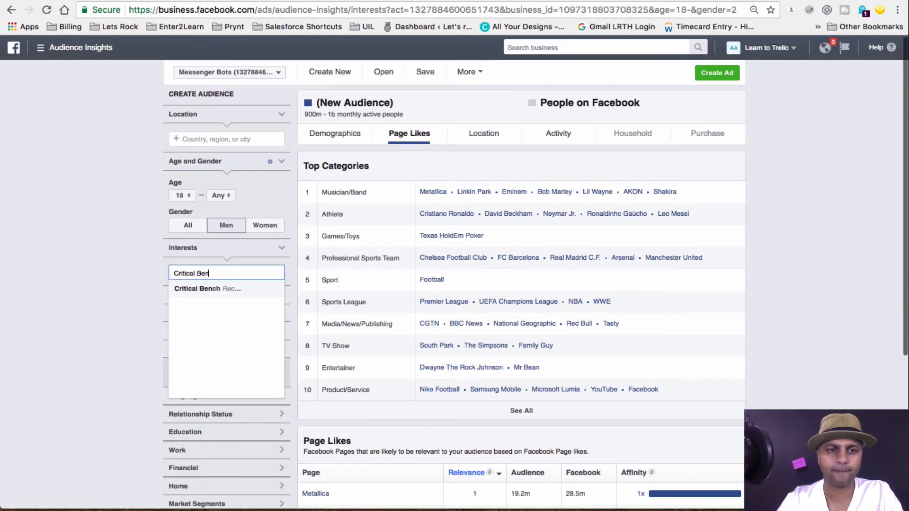
pyautogui.click(231, 288)
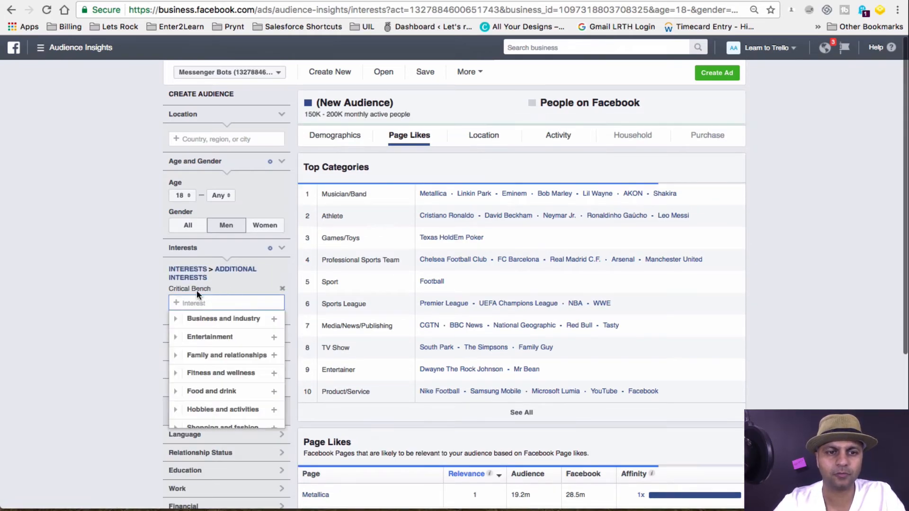
pyautogui.click(112, 307)
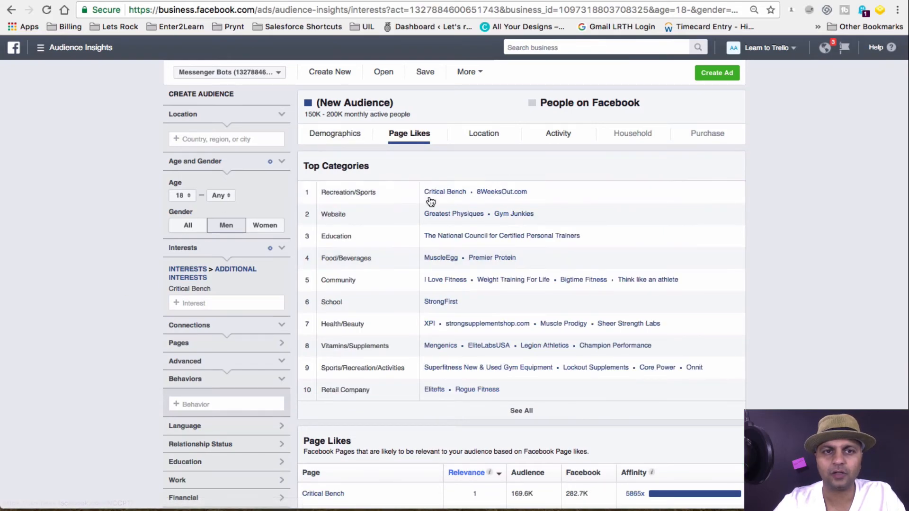
# - Examine the Critical Bench audience's size, ranked page likes and age and gender demographics
pyautogui.moveTo(303, 115); pyautogui.dragTo(350, 118)
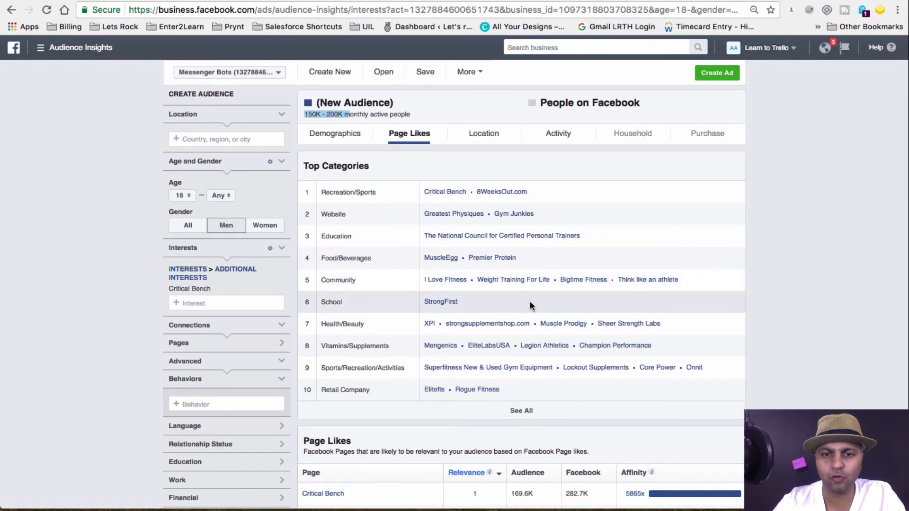
pyautogui.scroll(-5, 530, 303)
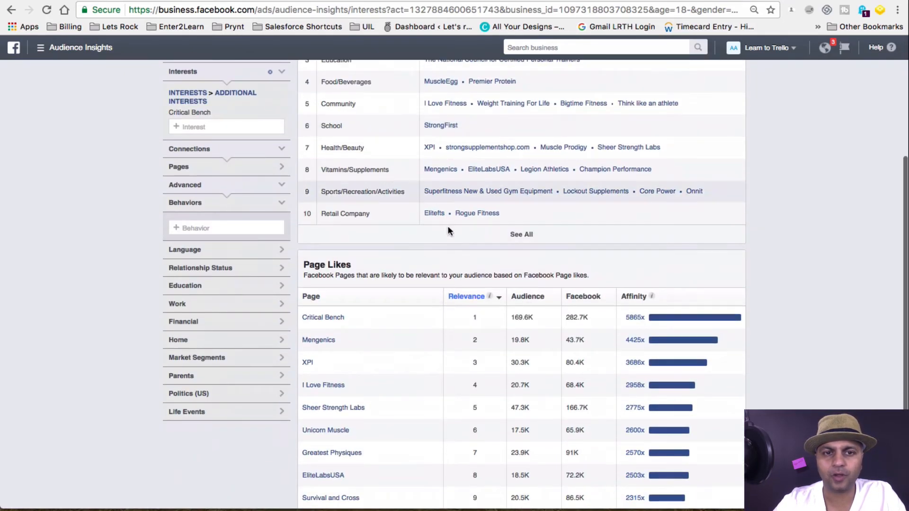
pyautogui.scroll(1, 449, 228)
pyautogui.scroll(1, 449, 231)
pyautogui.scroll(-3, 450, 231)
pyautogui.scroll(5, 450, 231)
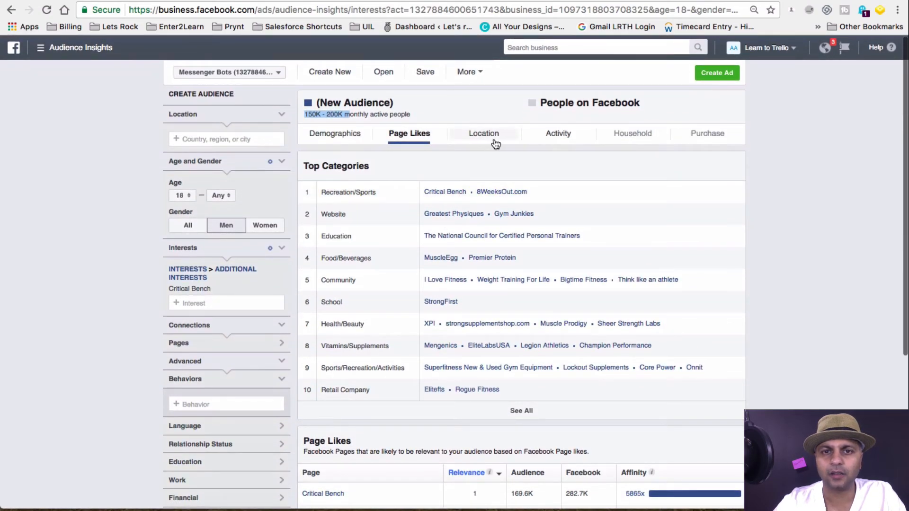
pyautogui.click(336, 143)
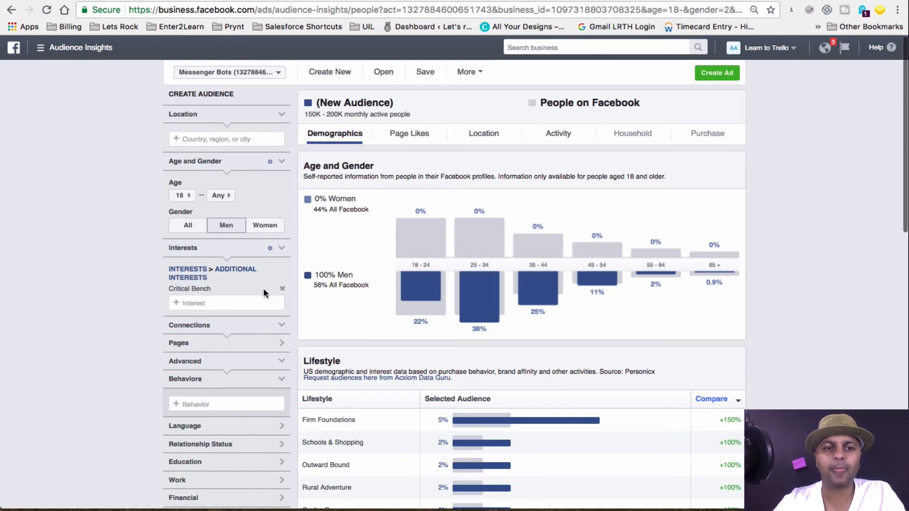
# - Replace the Critical Bench interest with Jim Stoppani and dismiss the interest suggestions
pyautogui.click(283, 289)
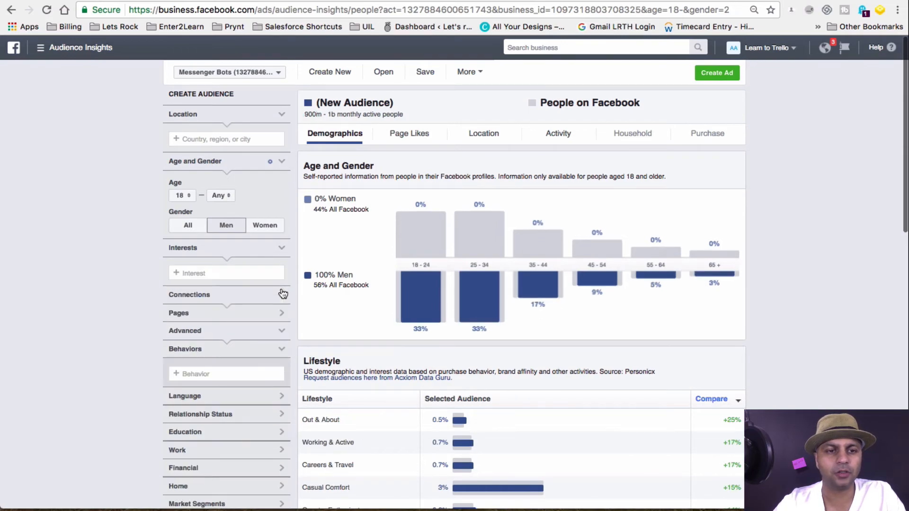
pyautogui.click(234, 272)
pyautogui.write('Jim Stop')
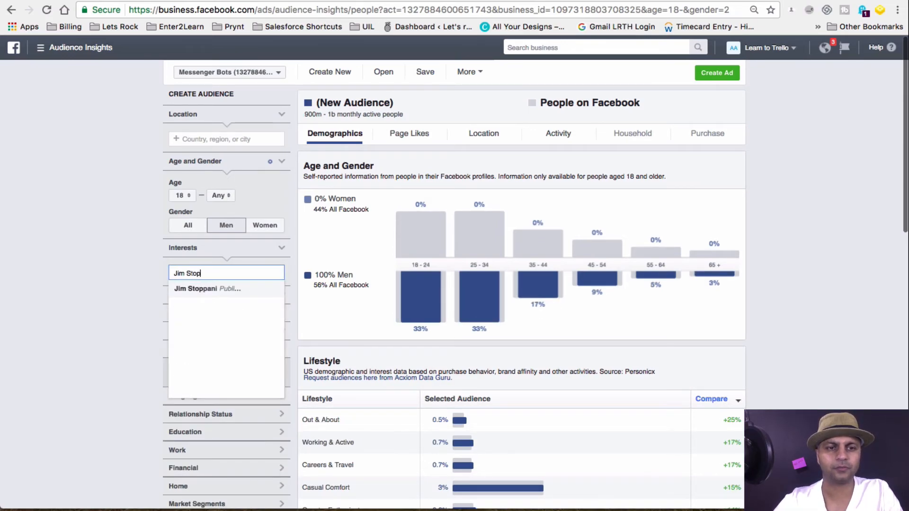
pyautogui.click(237, 289)
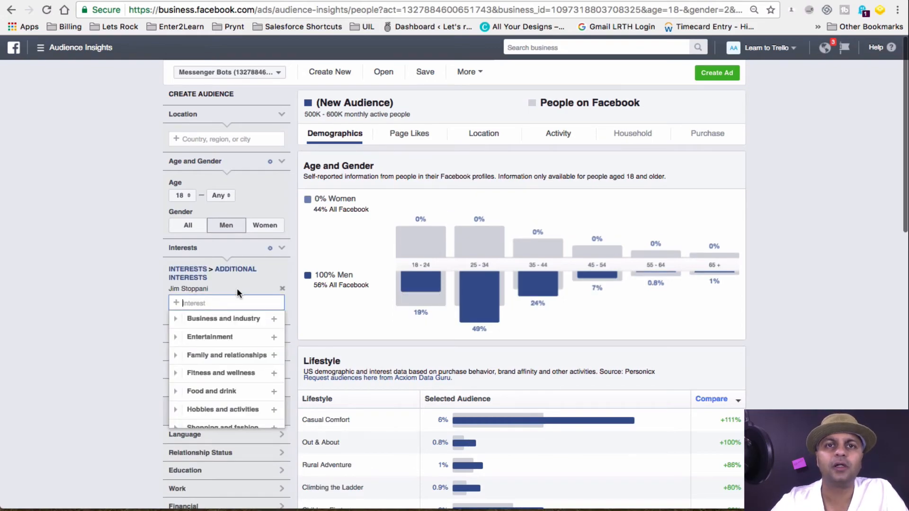
pyautogui.click(138, 283)
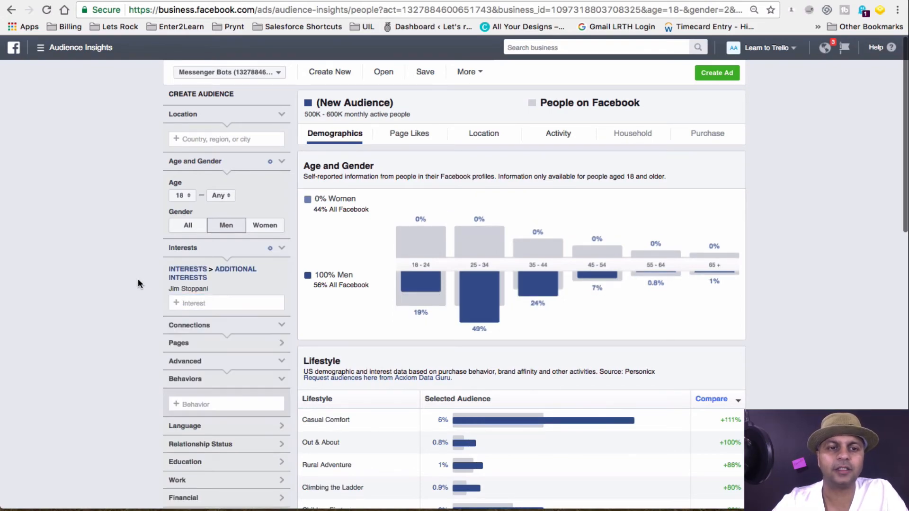
# - Limit the Jim Stoppani audience to the Single relationship status and show its page likes
pyautogui.scroll(-3, 137, 282)
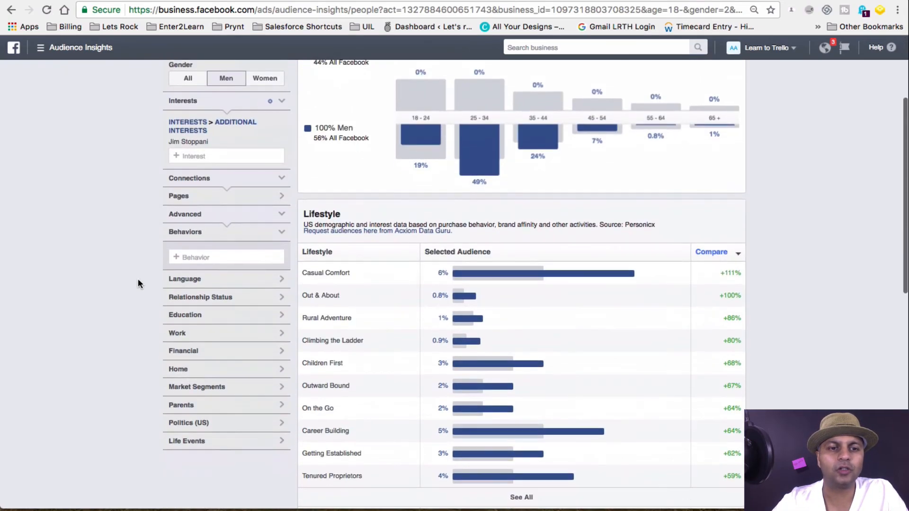
pyautogui.click(279, 299)
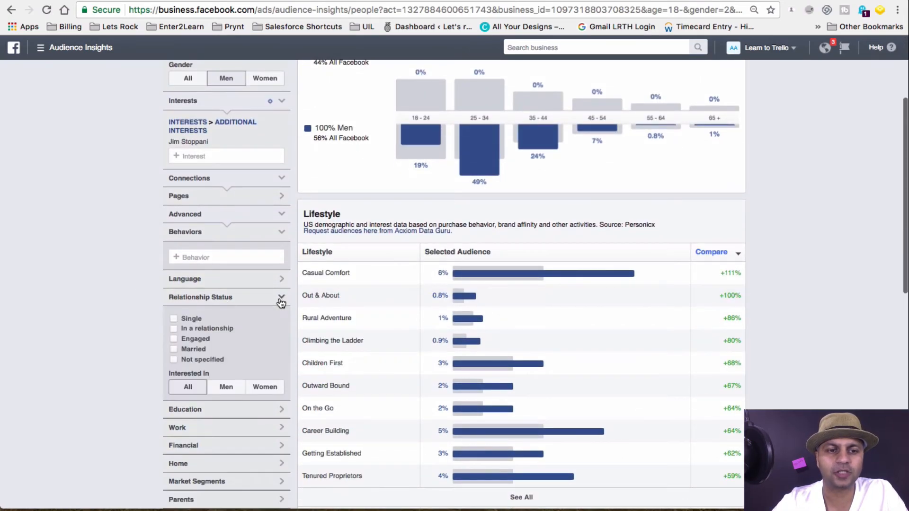
pyautogui.click(173, 320)
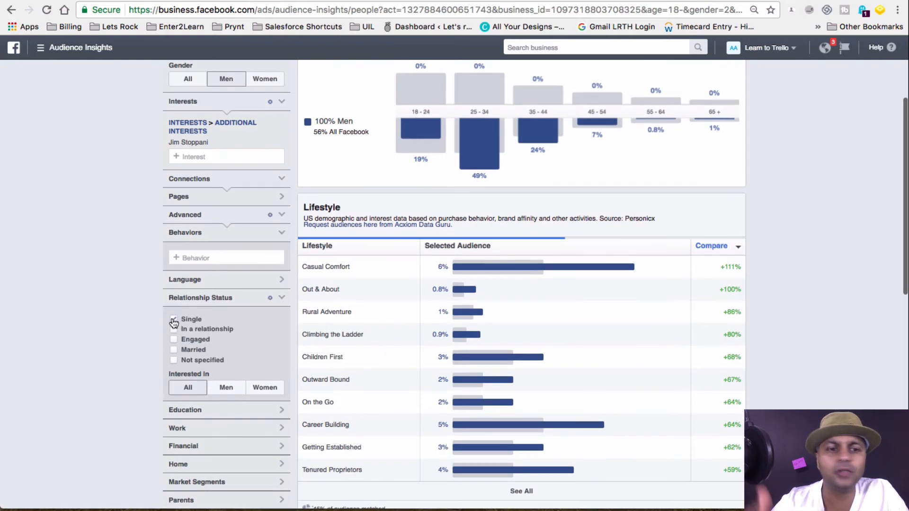
pyautogui.scroll(-4, 174, 324)
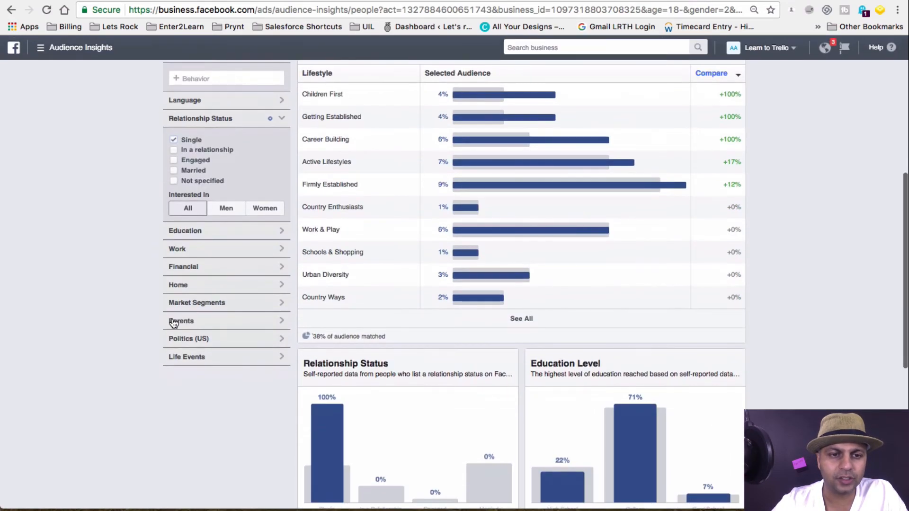
pyautogui.scroll(7, 133, 218)
pyautogui.click(416, 134)
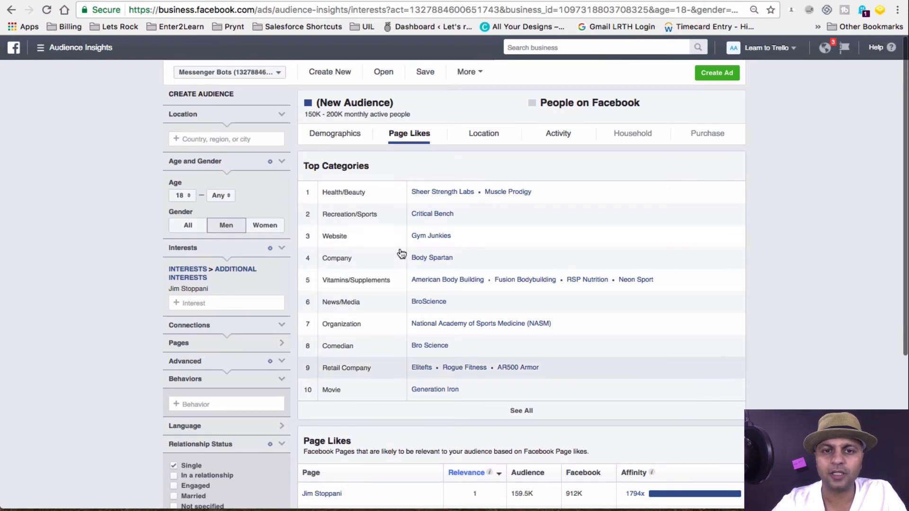
# - Clear the advanced filters, reselect Single as the relationship status, and collapse and re-expand the advanced section
pyautogui.scroll(-3, 110, 332)
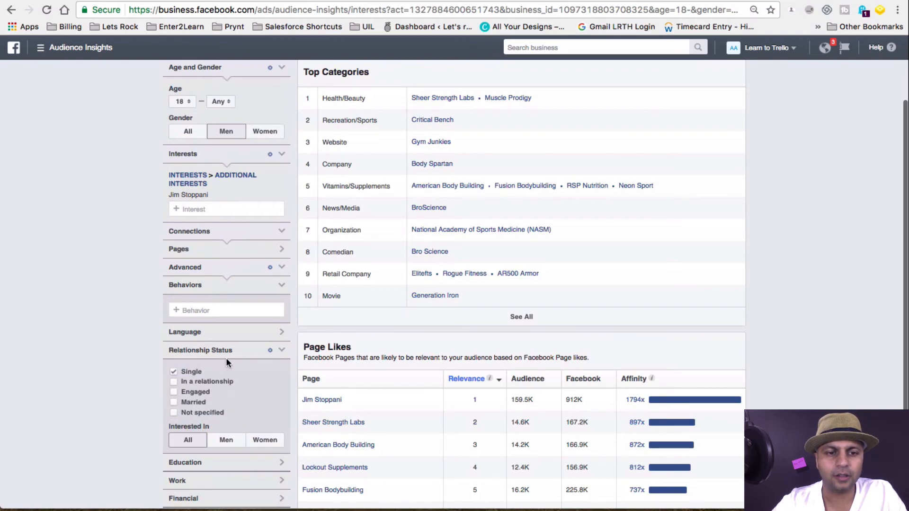
pyautogui.click(270, 267)
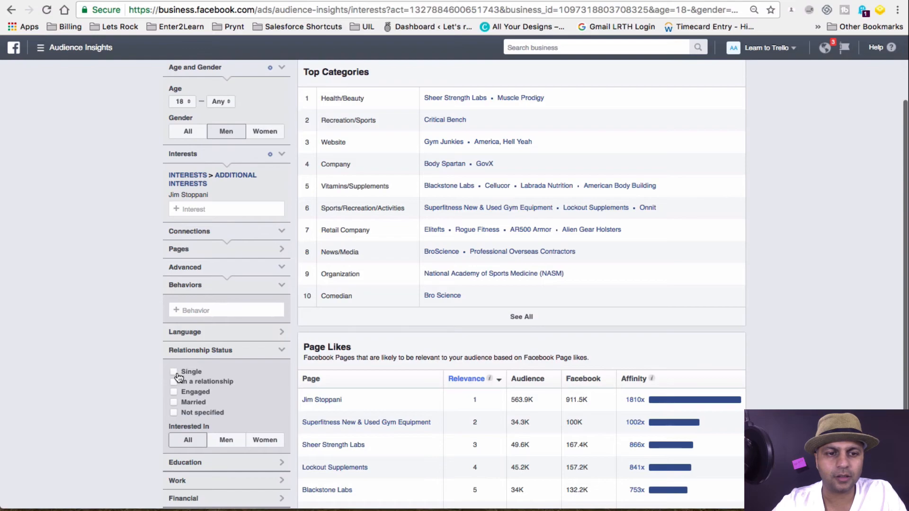
pyautogui.click(174, 373)
pyautogui.click(286, 269)
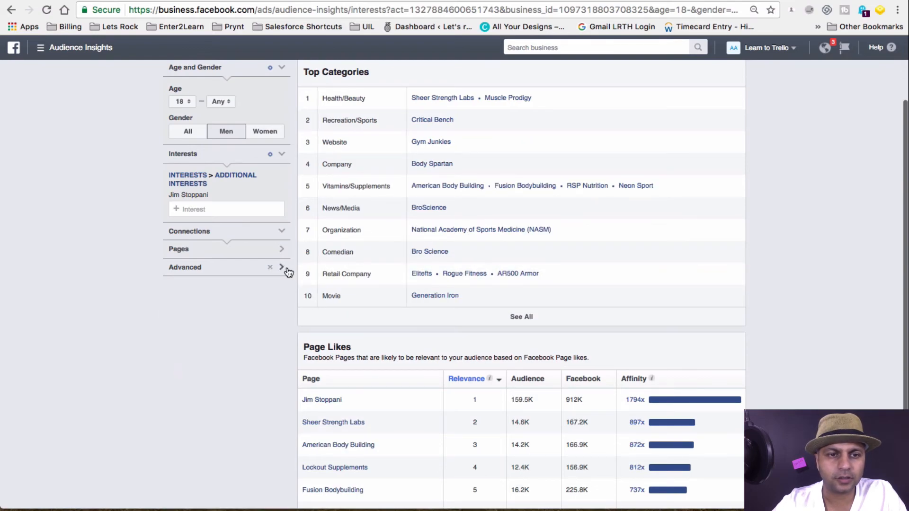
pyautogui.click(287, 270)
# - Add Baby boomers as the generation market segment and check the resulting audience size
pyautogui.scroll(-5, 144, 291)
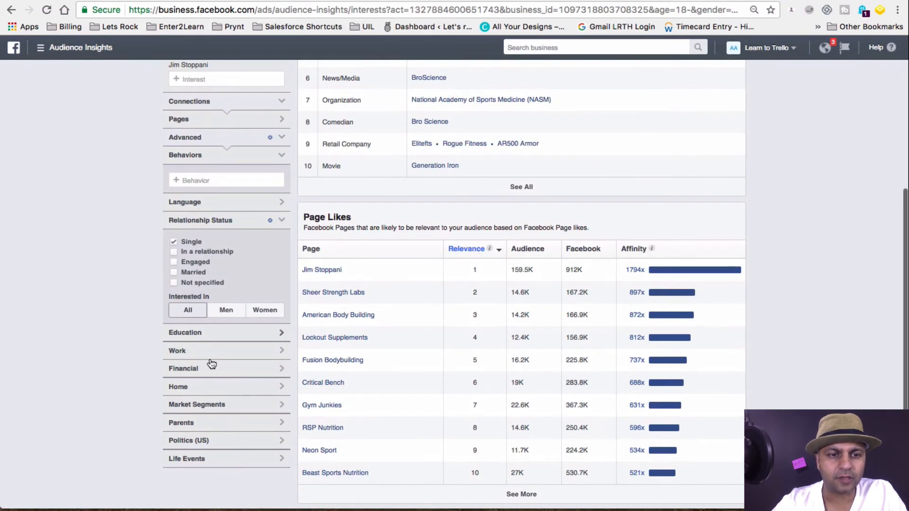
pyautogui.click(235, 405)
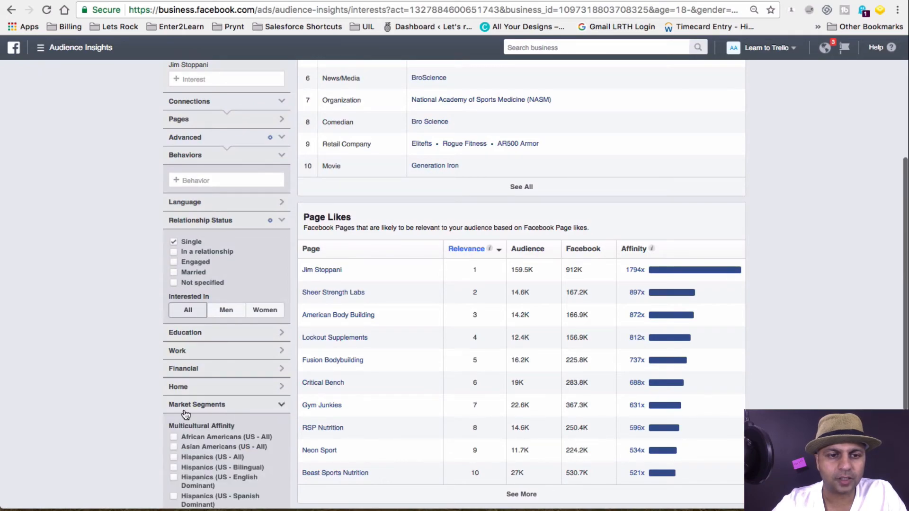
pyautogui.scroll(-5, 135, 419)
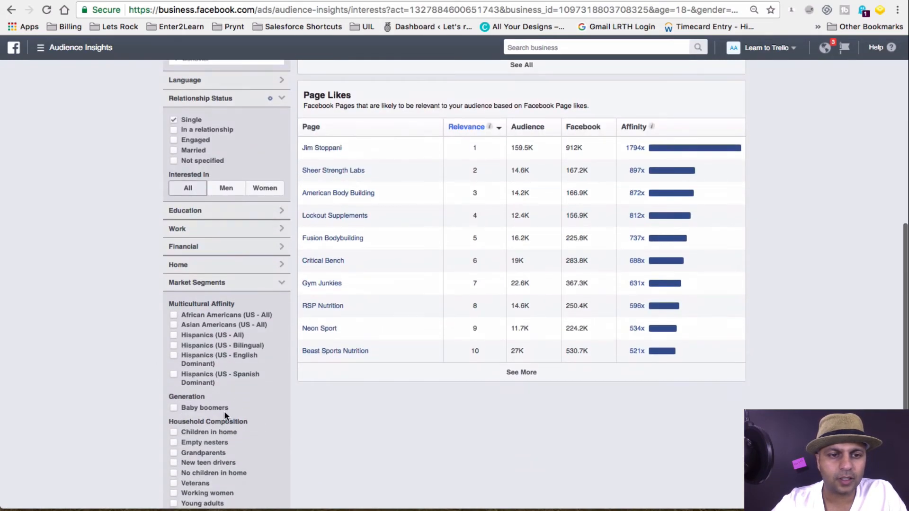
pyautogui.scroll(-2, 178, 362)
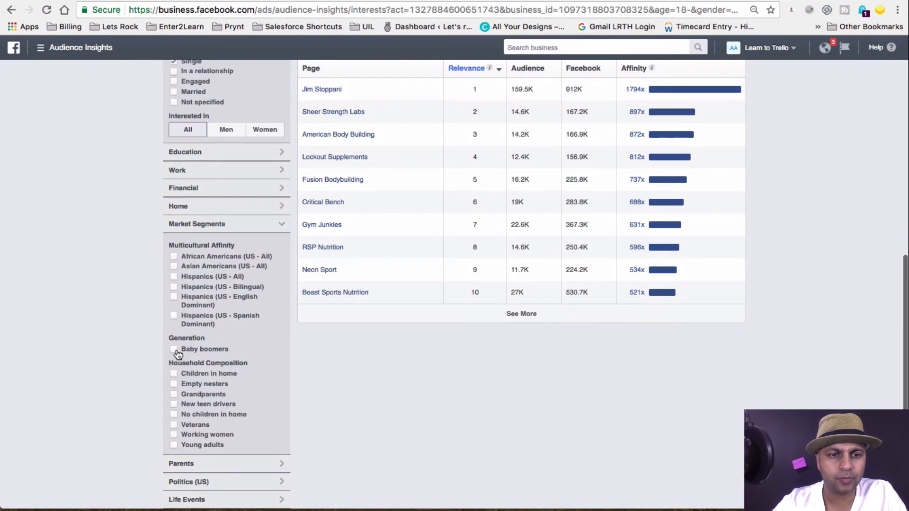
pyautogui.click(173, 350)
pyautogui.scroll(14, 500, 370)
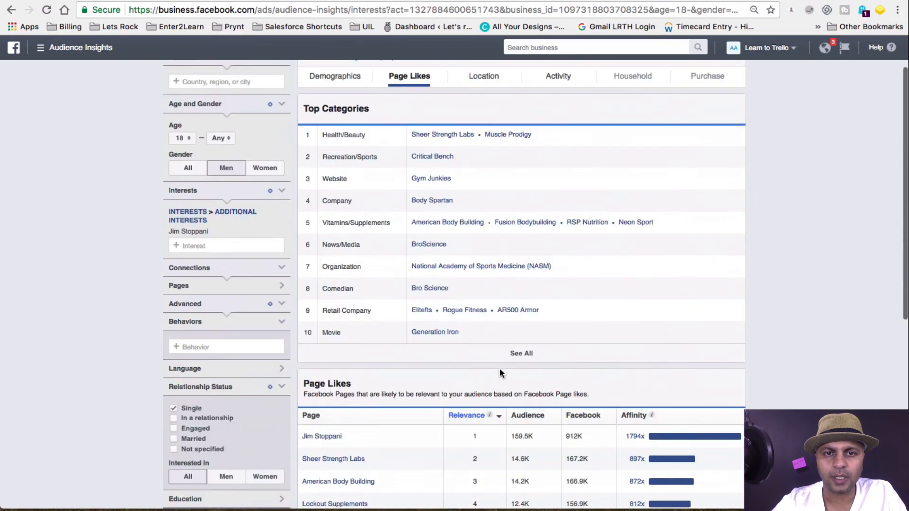
pyautogui.moveTo(305, 96); pyautogui.dragTo(337, 98)
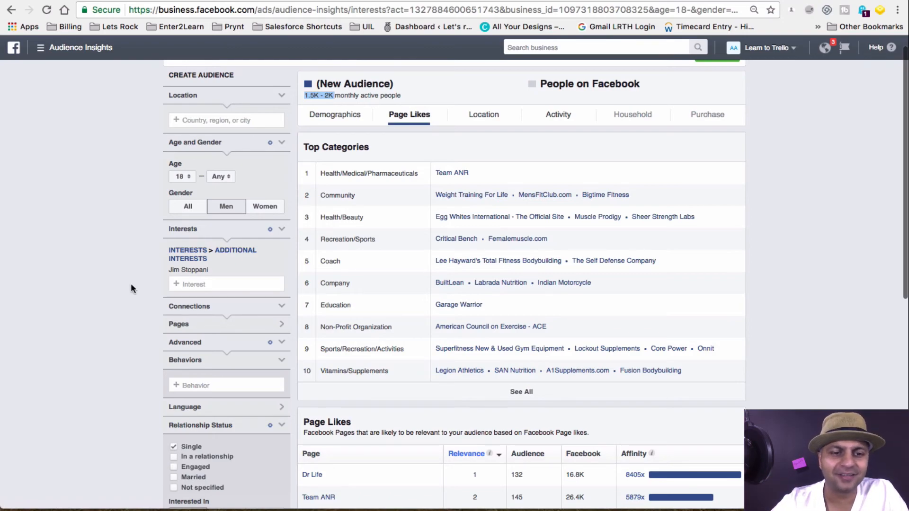
# - Remove the Single relationship status filter and check the audience size again
pyautogui.scroll(-4, 131, 288)
pyautogui.click(175, 285)
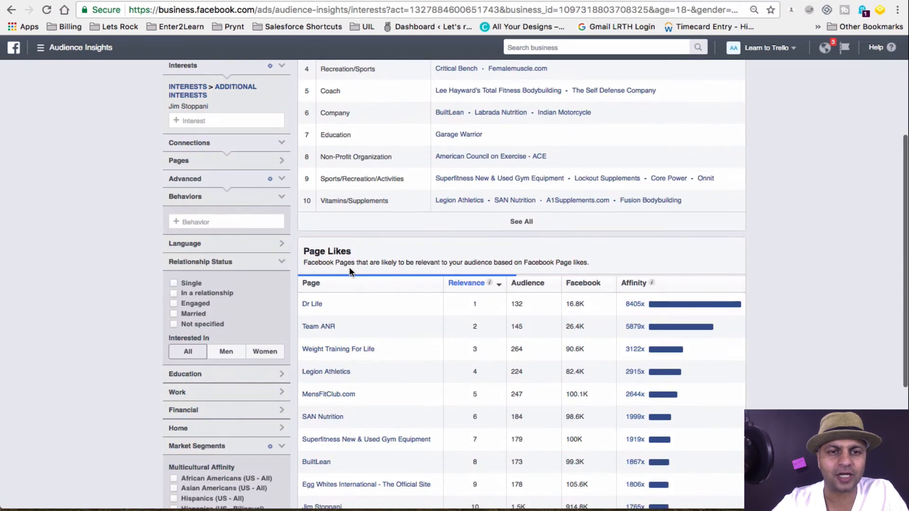
pyautogui.scroll(4, 348, 266)
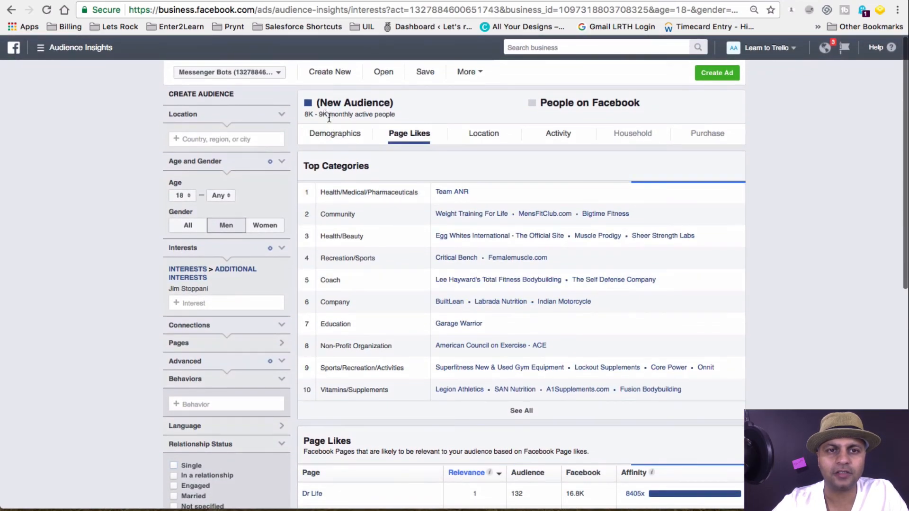
pyautogui.moveTo(328, 116); pyautogui.dragTo(304, 117)
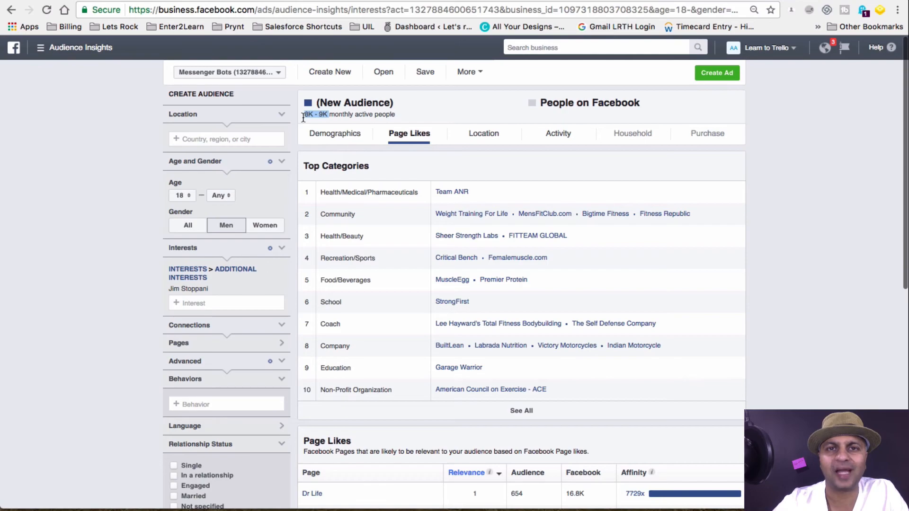
# - Remove the Baby boomers generation filter from the audience and return to its page like categories
pyautogui.scroll(-6, 84, 306)
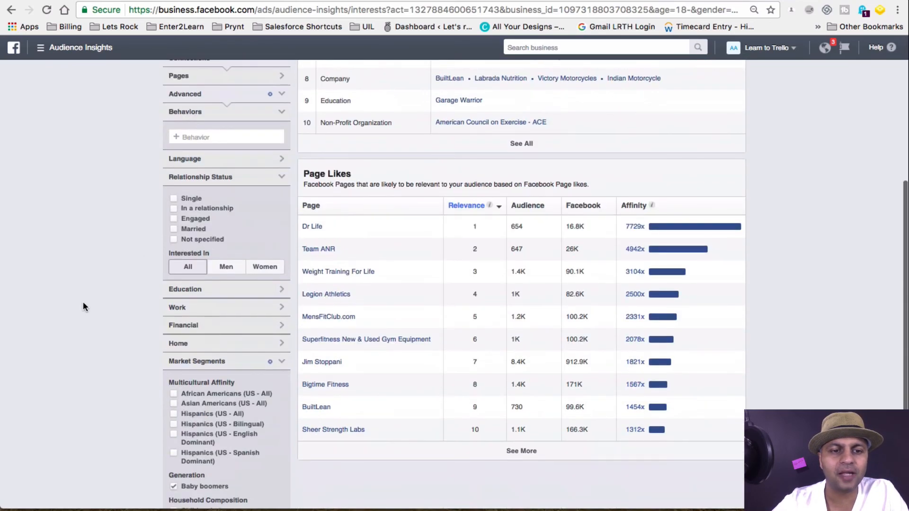
pyautogui.scroll(-3, 191, 401)
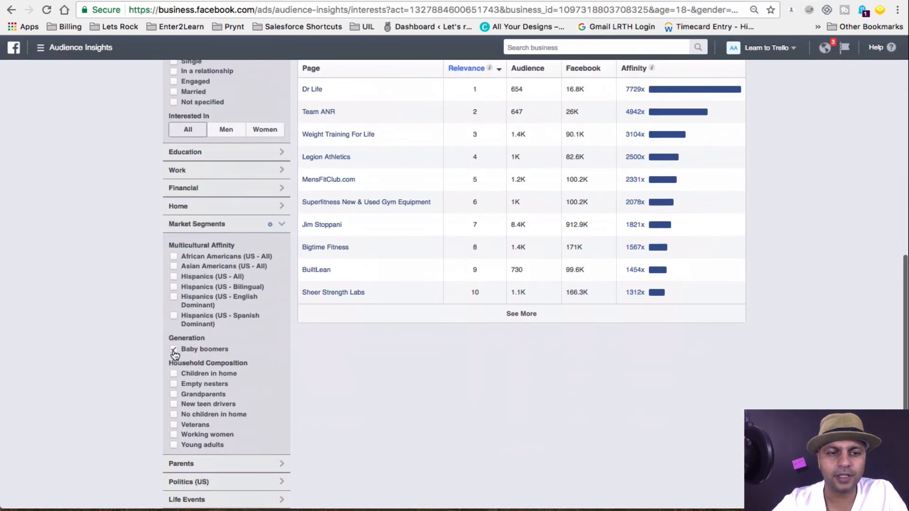
pyautogui.click(174, 350)
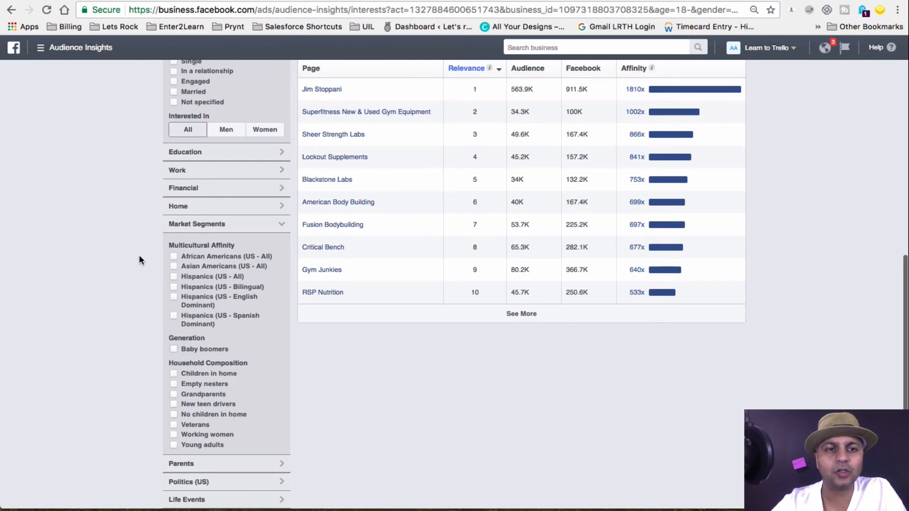
pyautogui.scroll(9, 138, 255)
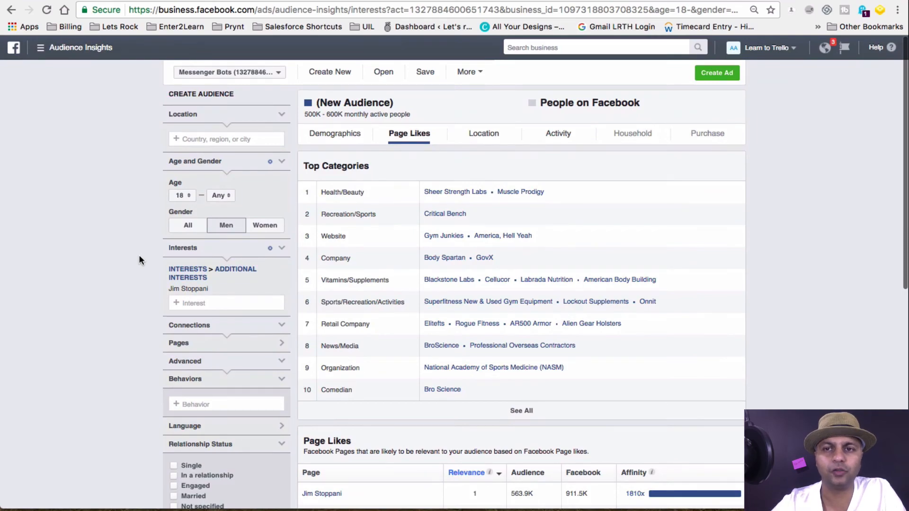
pyautogui.click(432, 74)
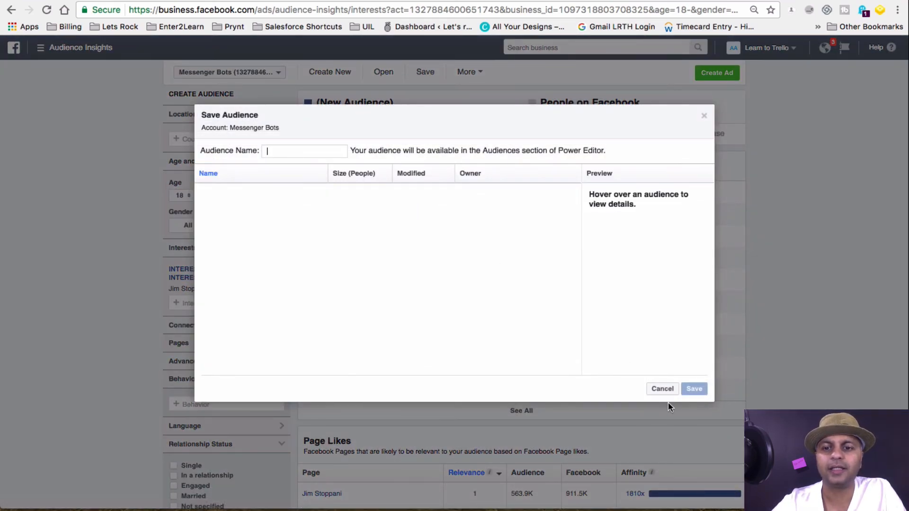
pyautogui.click(663, 388)
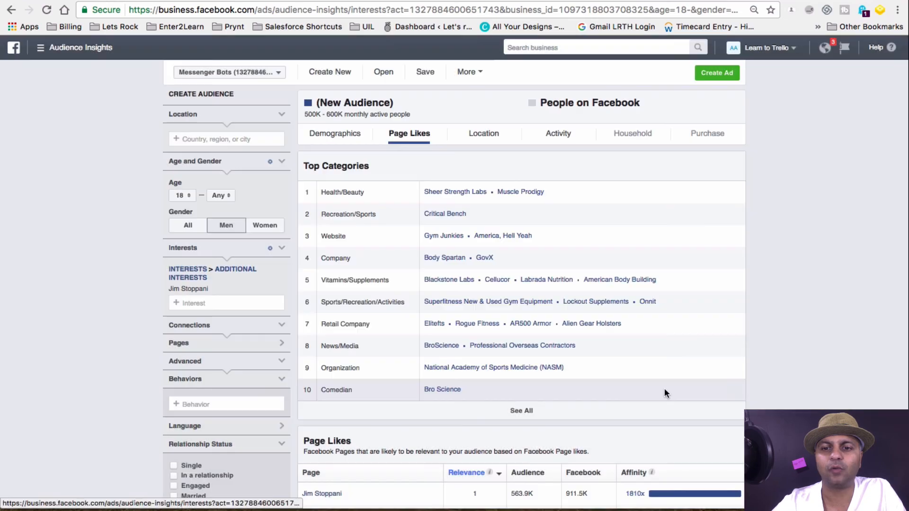
pyautogui.click(51, 58)
pyautogui.click(29, 125)
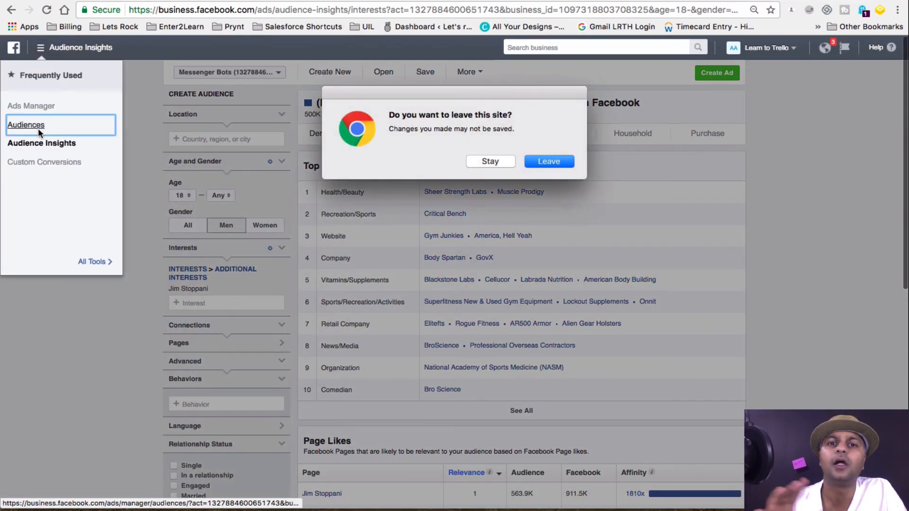
pyautogui.click(499, 165)
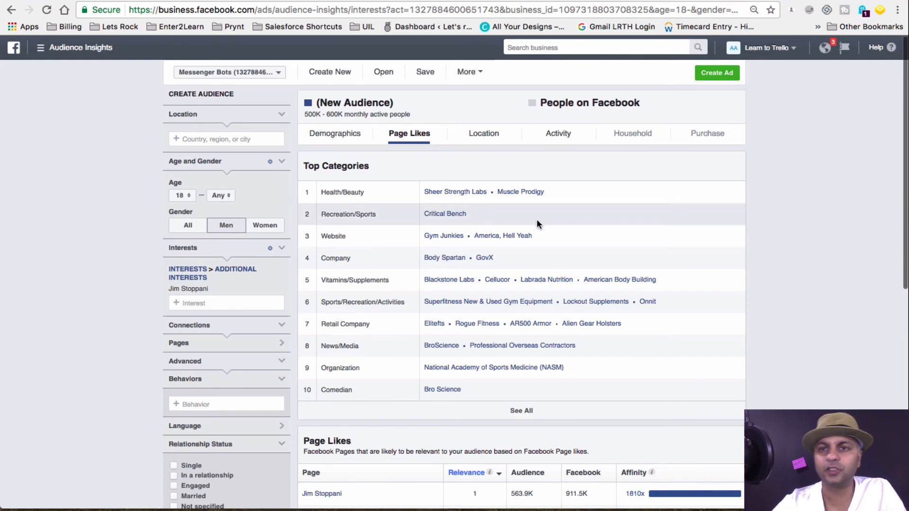
# - Start creating an ad from the Jim Stoppani audience with the Ad Create Tool
pyautogui.click(728, 78)
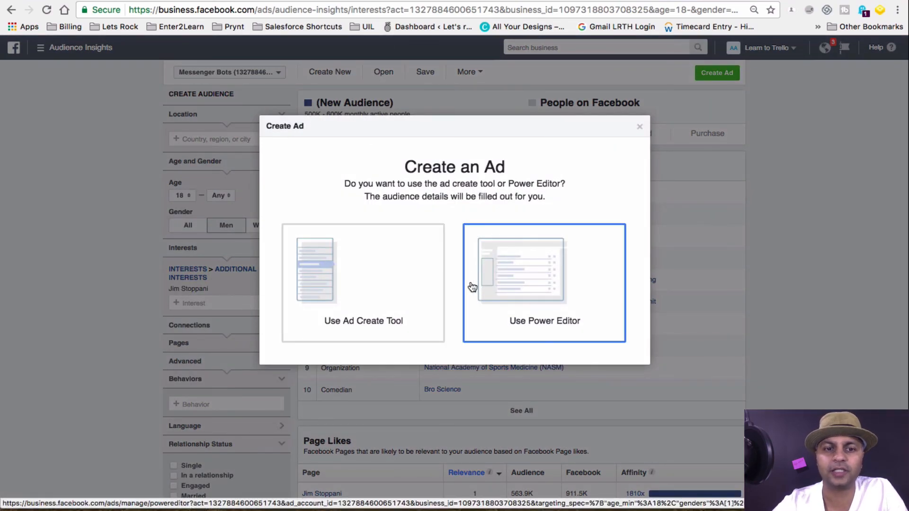
pyautogui.click(364, 292)
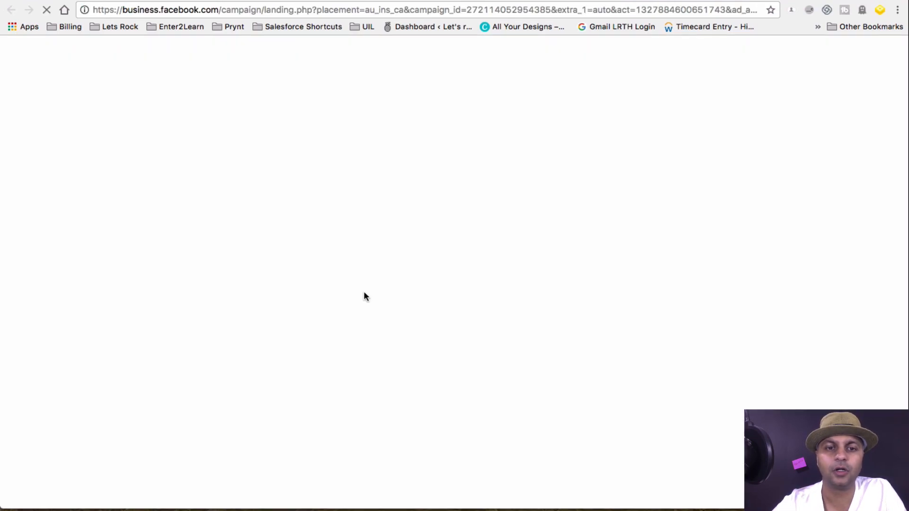